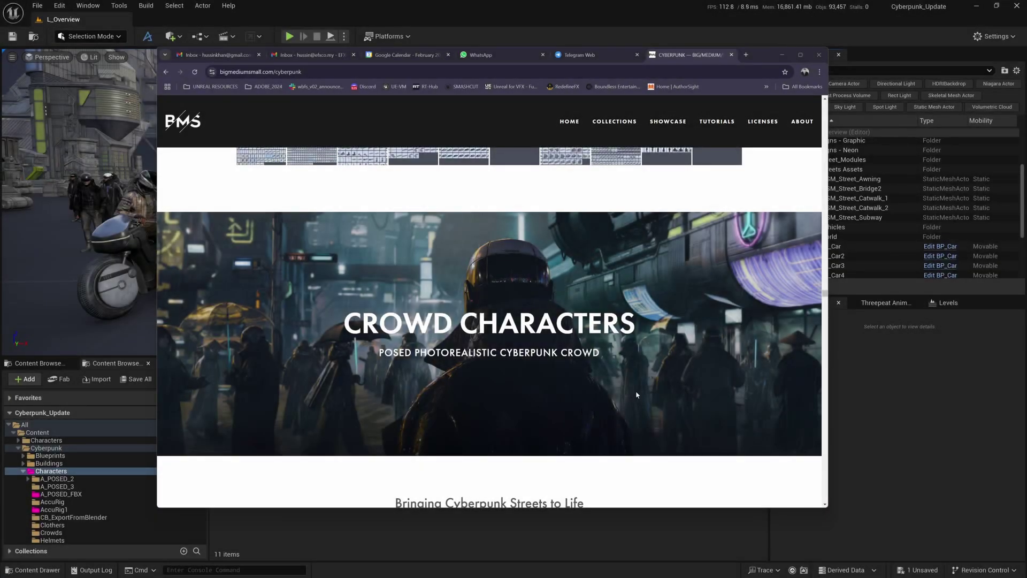
Browse the Cyberpunk collection page and examine the Crowd Characters section with its character line-up and rig note
scroll(668, 321, "up", 10)
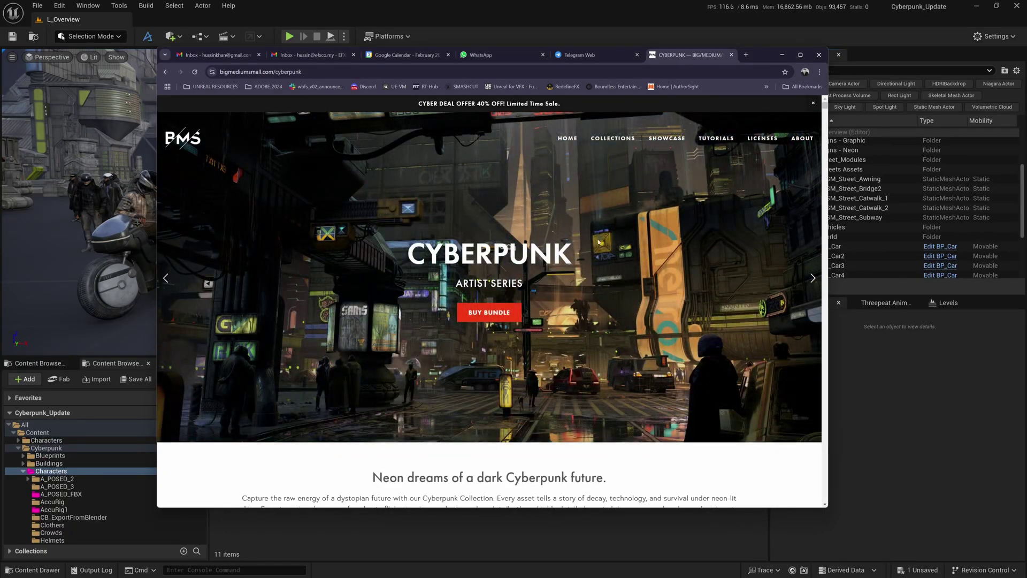
scroll(666, 255, "down", 15)
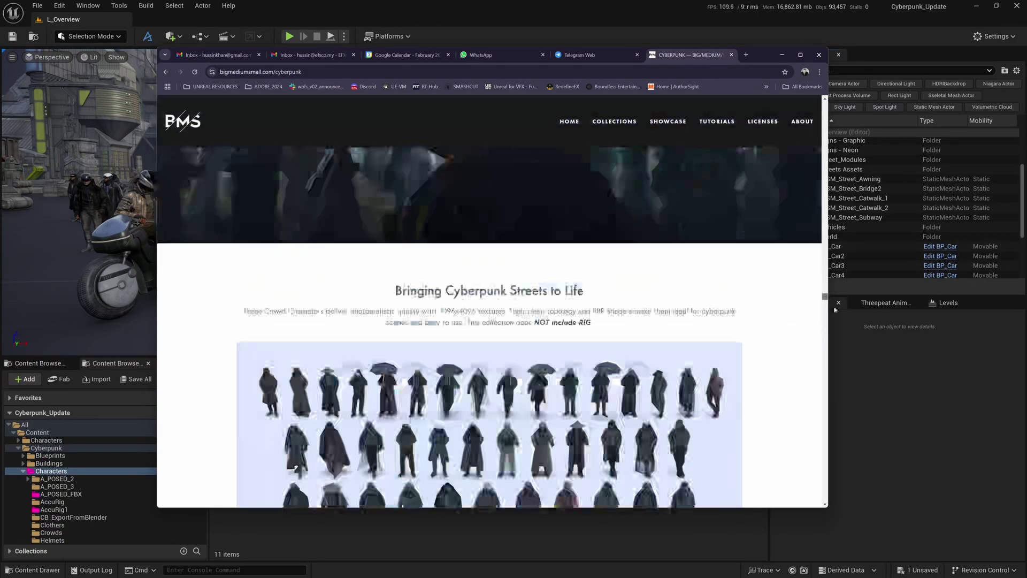
scroll(722, 311, "up", 10)
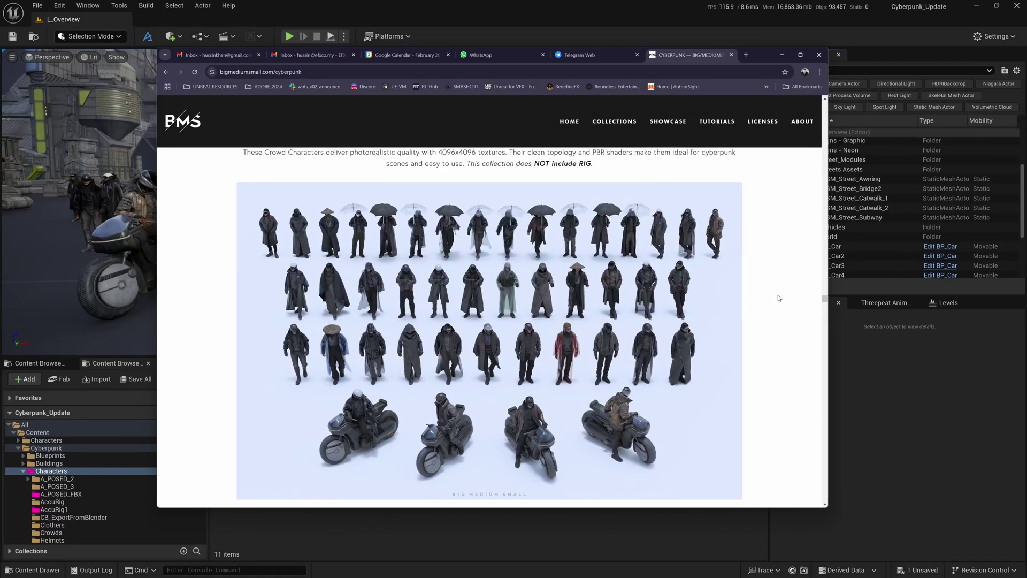
scroll(770, 291, "up", 2)
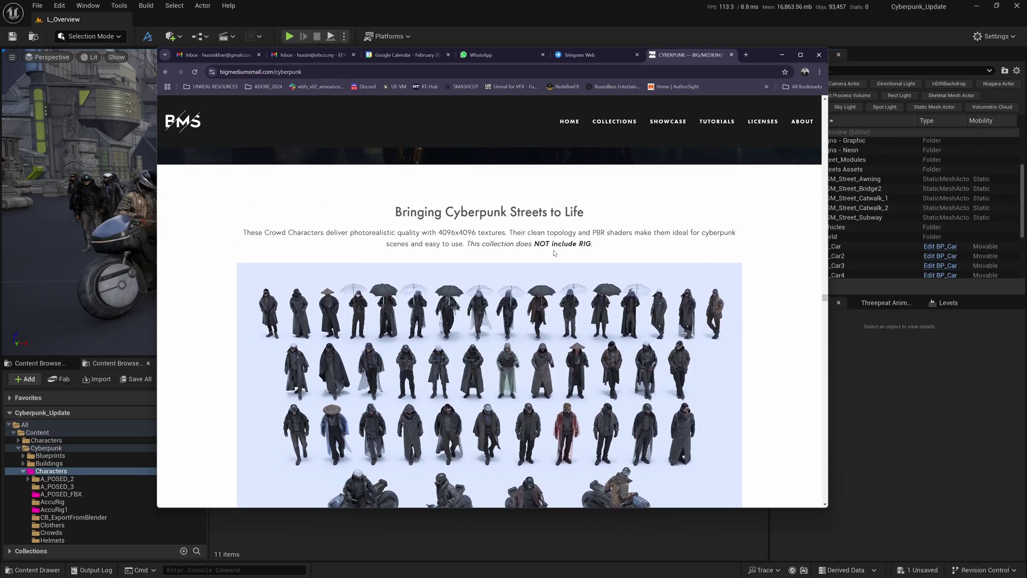
scroll(756, 341, "down", 3)
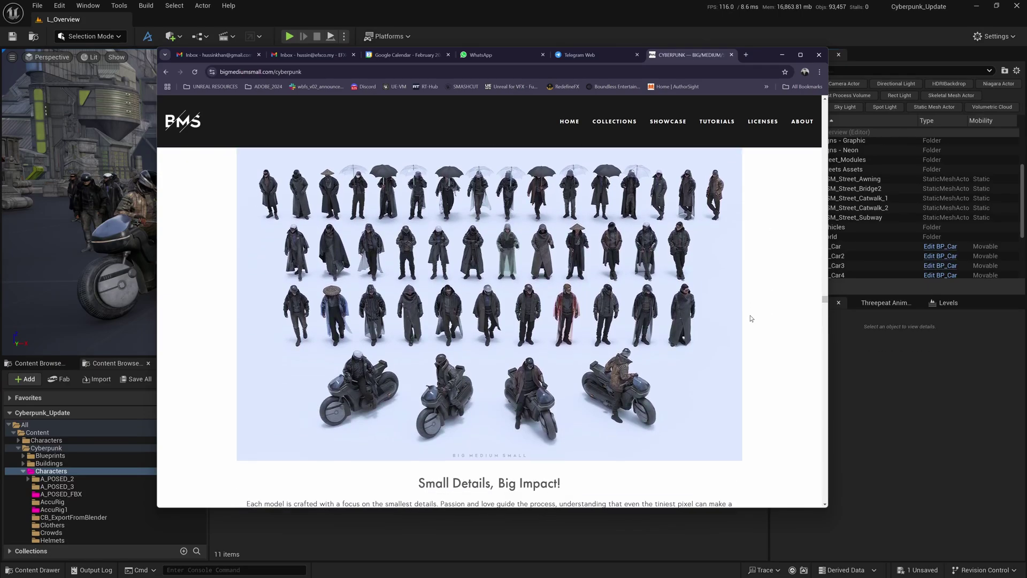
scroll(757, 320, "up", 2)
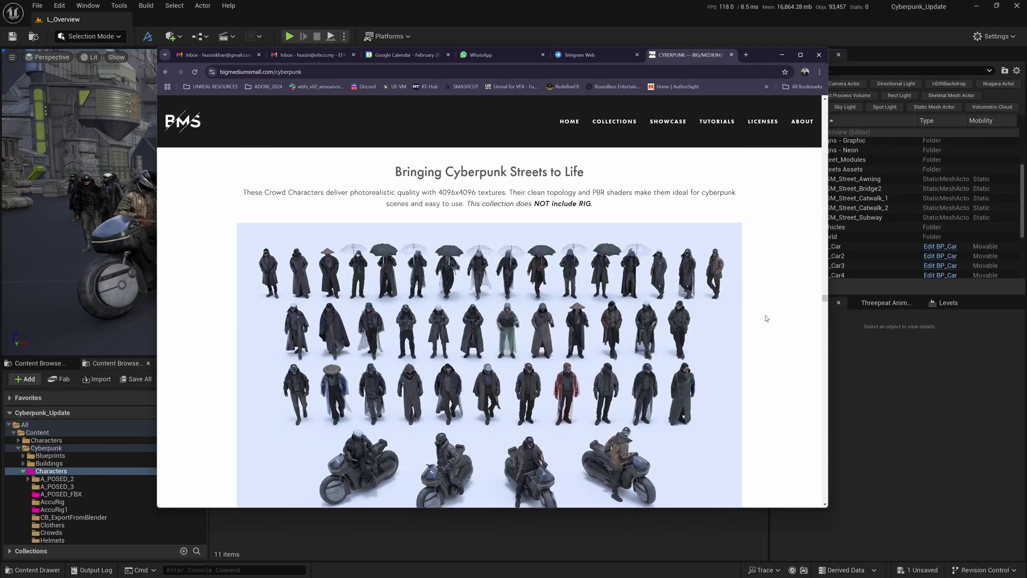
scroll(766, 318, "down", 3)
scroll(776, 315, "up", 1)
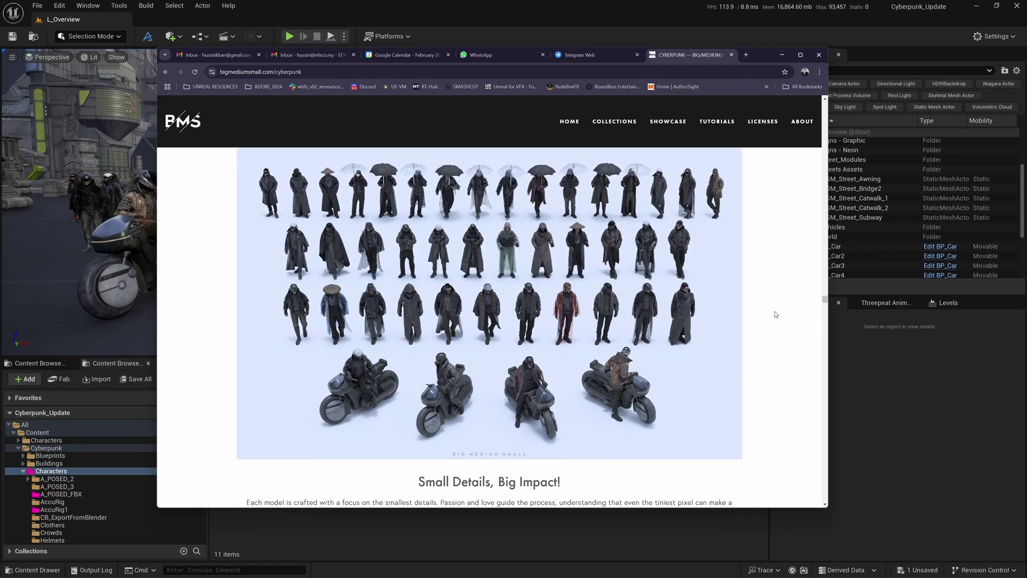
scroll(775, 315, "up", 2)
scroll(776, 314, "down", 1)
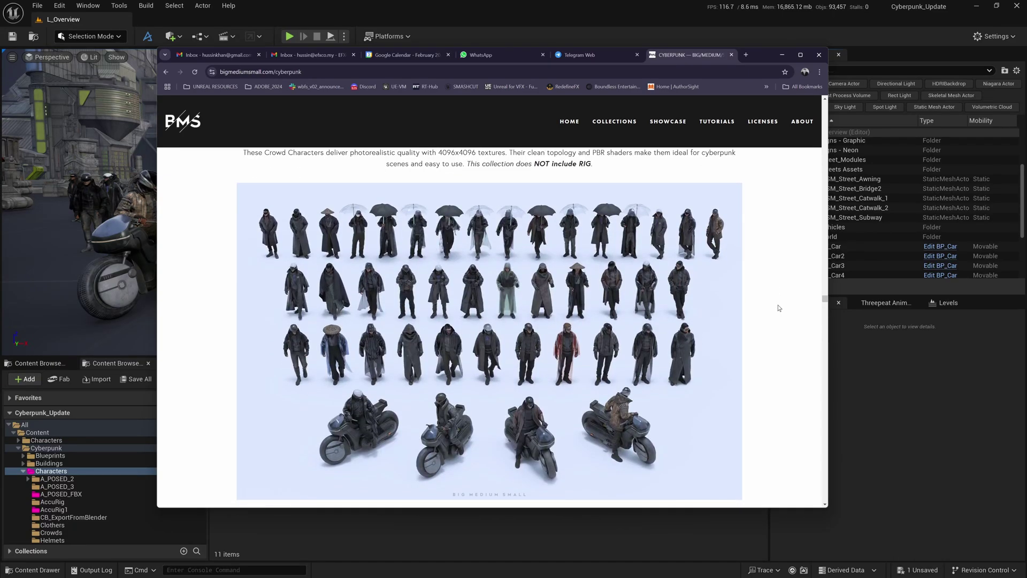
scroll(771, 302, "down", 1)
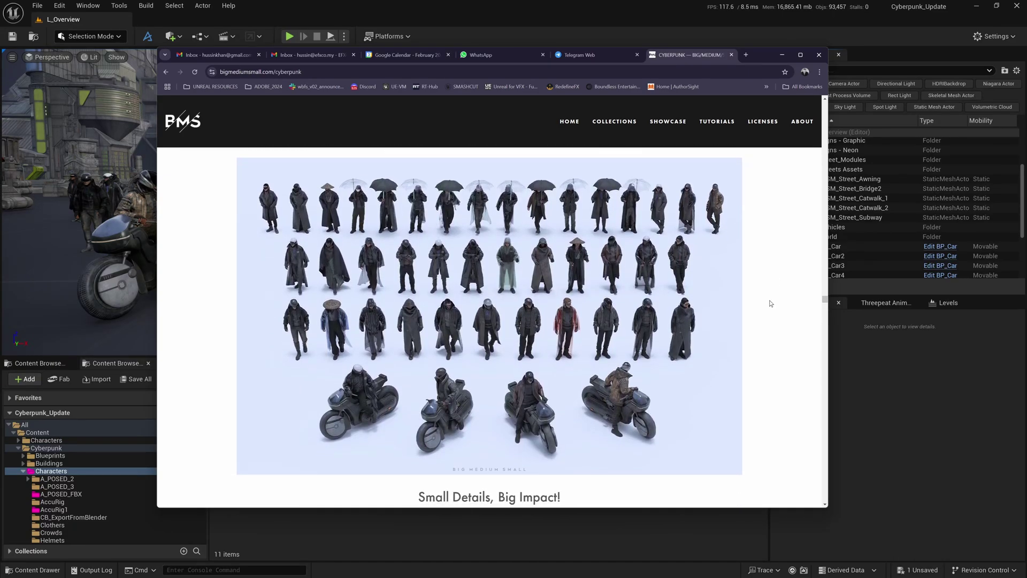
Switch to Unreal Editor and select the character in the red transparent raincoat in the crowd to inspect it
key("alt+Tab")
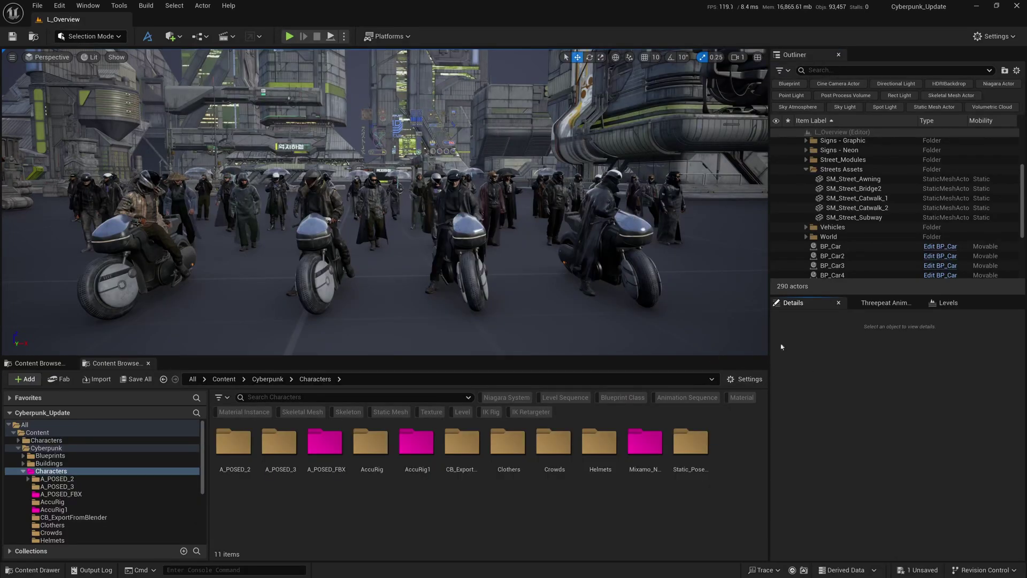
scroll(595, 245, "down", 5)
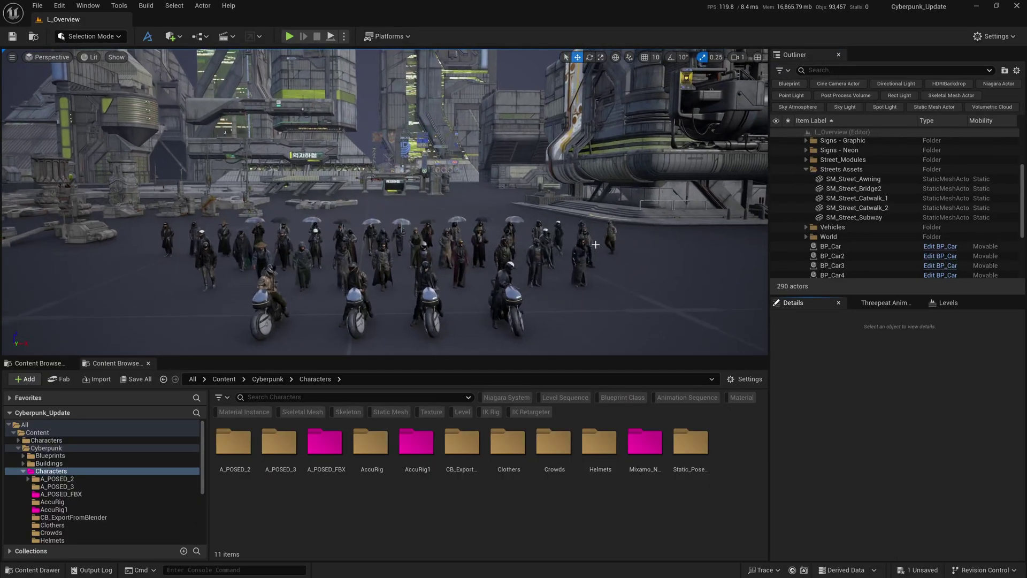
scroll(595, 244, "up", 5)
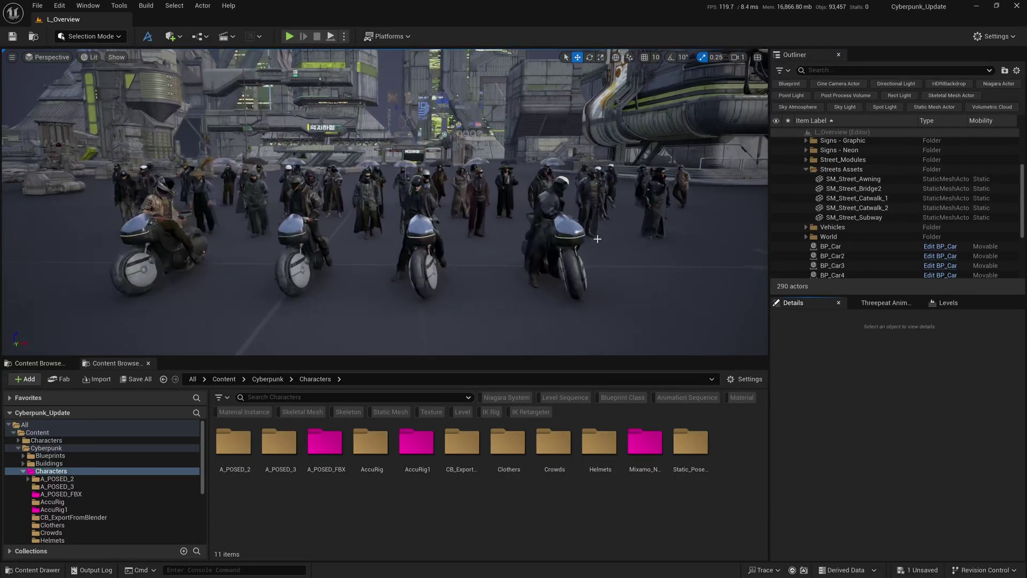
scroll(597, 238, "up", 8)
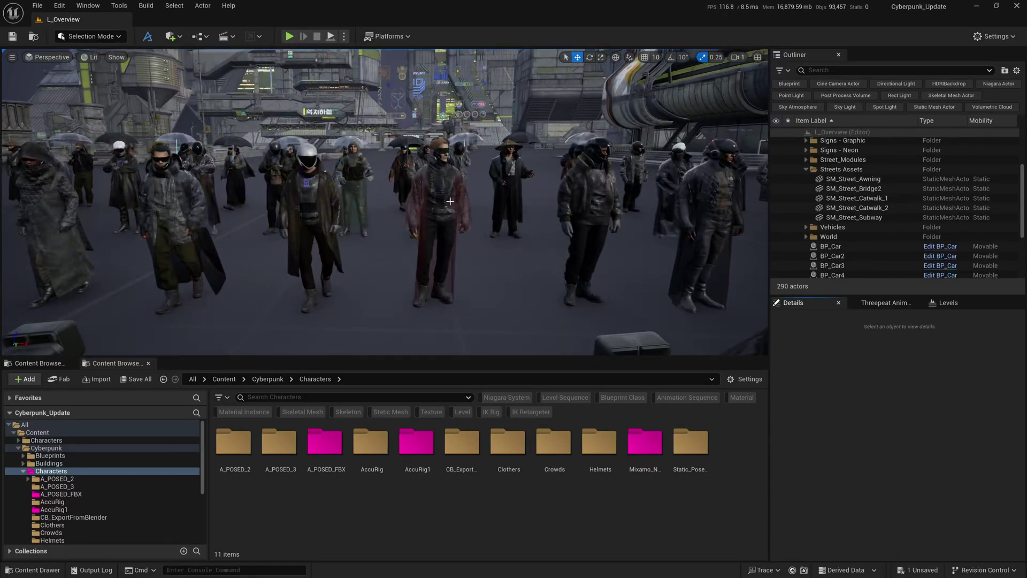
left_click(449, 201)
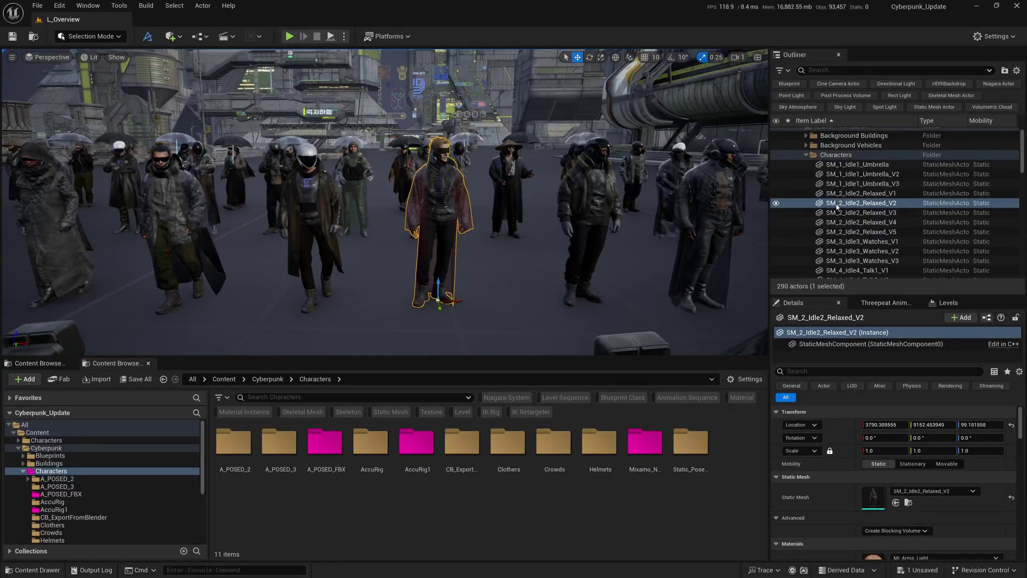
Select the motorcycle riders in front of the crowd one after another to inspect their static meshes
scroll(446, 234, "down", 8)
left_click(447, 234)
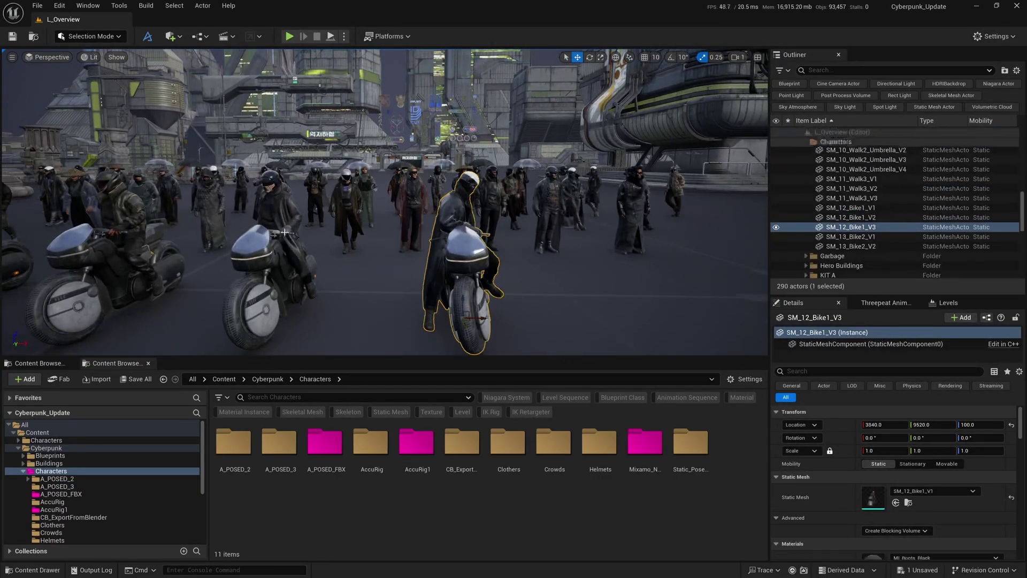
left_click(284, 232)
key("s")
key("a")
right_click_drag(283, 232, 283, 232)
left_click(235, 215)
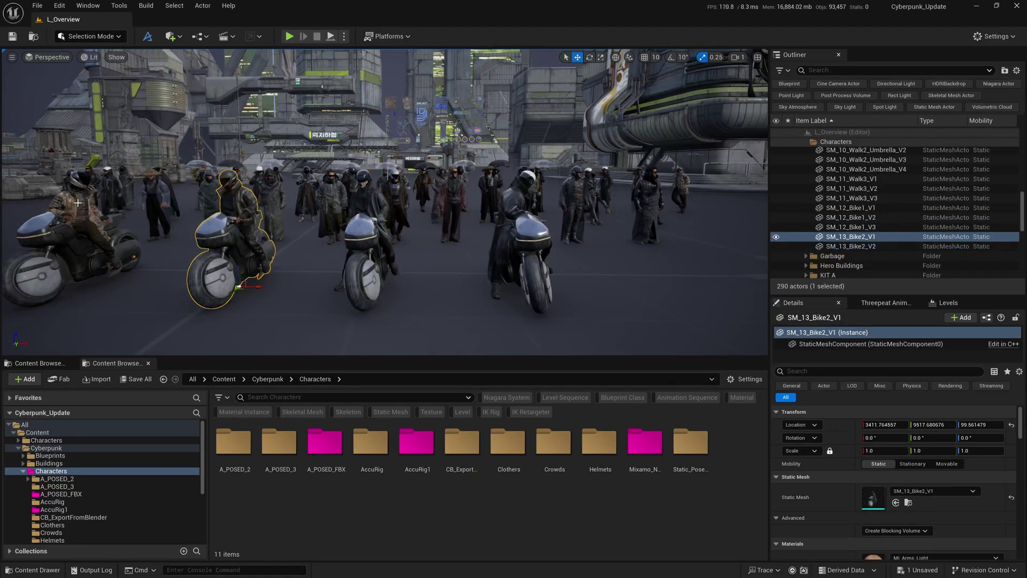
left_click(78, 202)
right_click_drag(78, 203, 107, 203)
key("a")
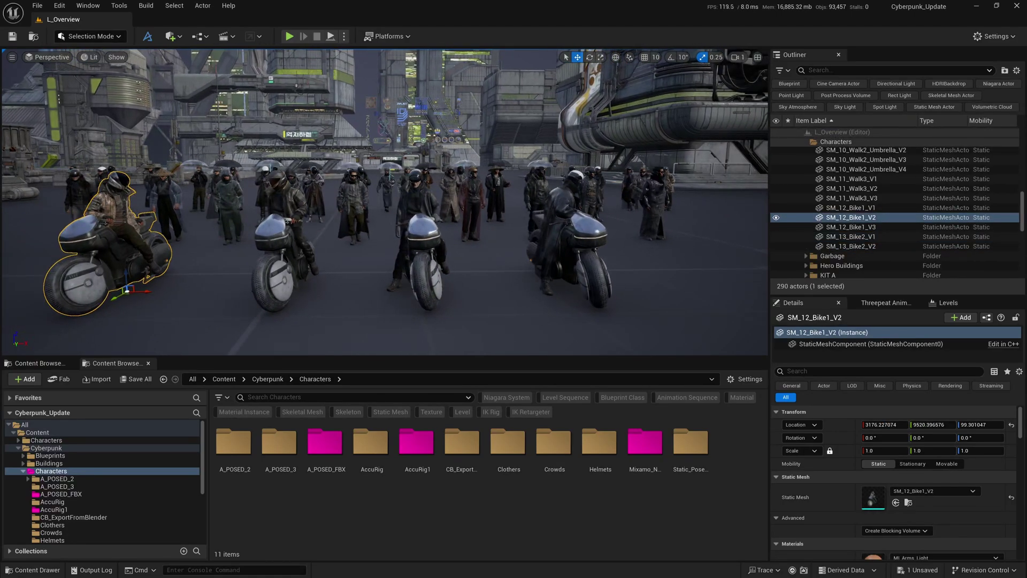
left_click(283, 236)
key("d")
right_click_drag(465, 252, 442, 252)
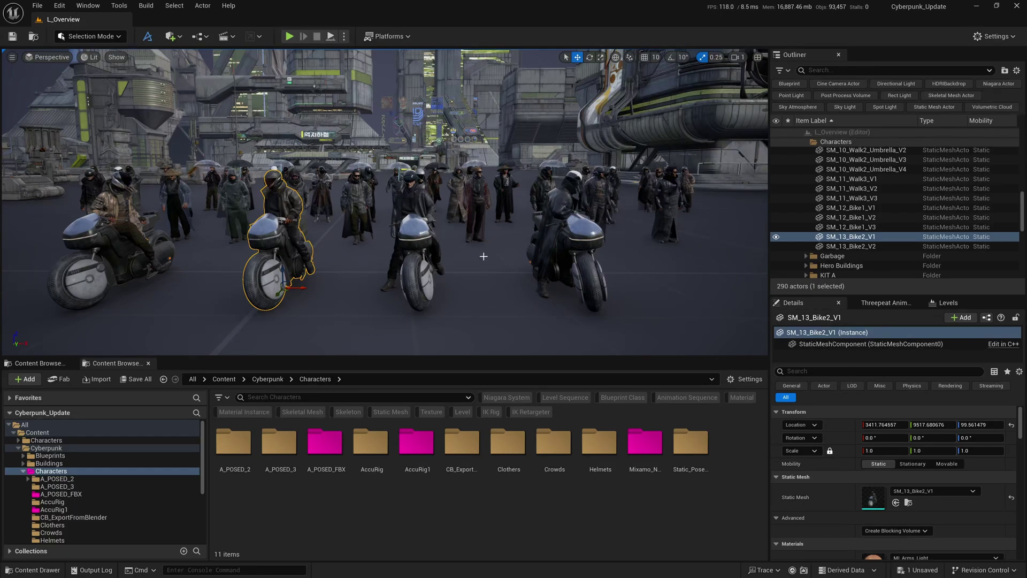
scroll(484, 256, "up", 2)
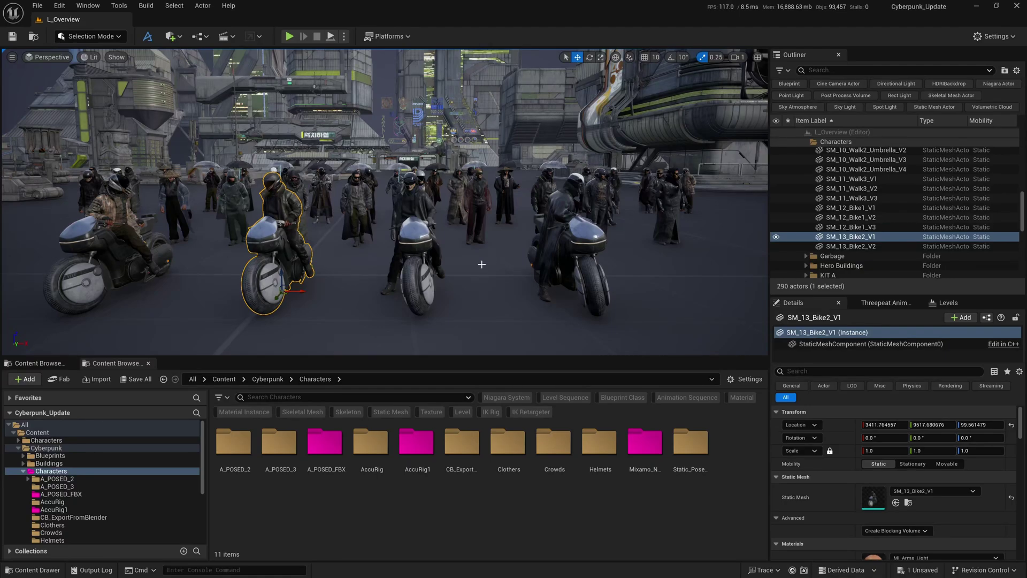
key("w")
key("d")
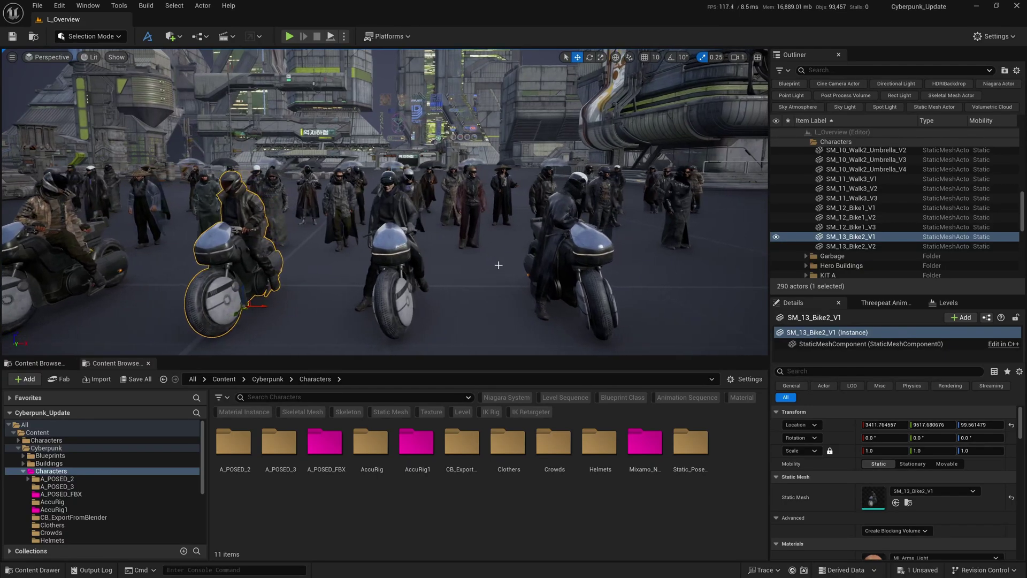
scroll(498, 265, "up", 2)
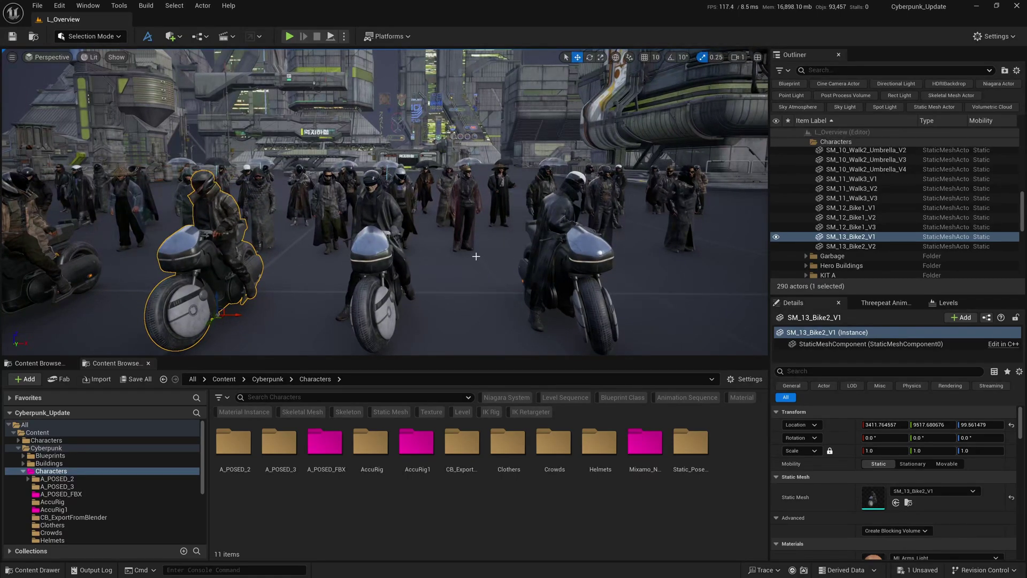
scroll(476, 256, "down", 2)
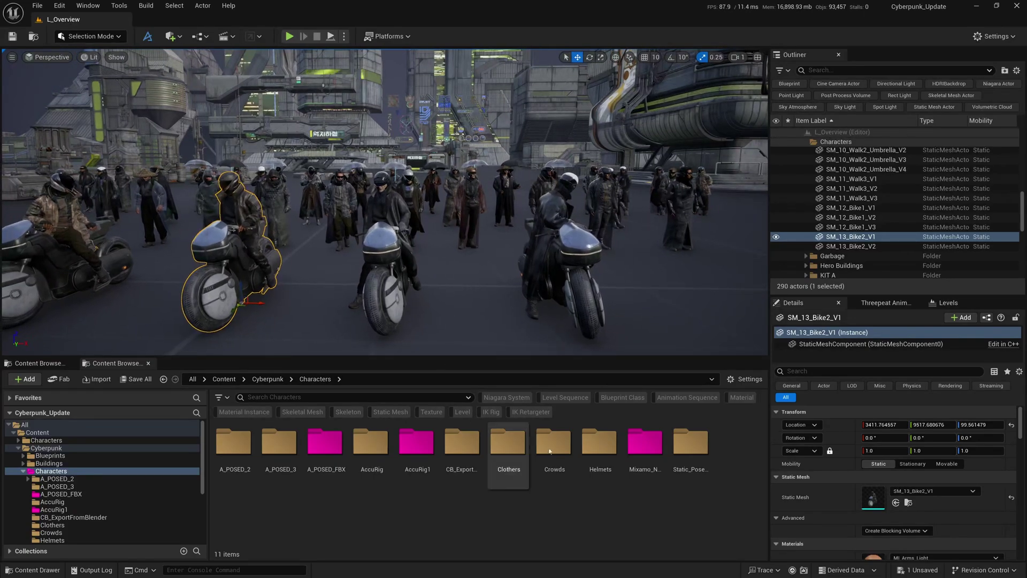
Place the walking_skin skeletal mesh from the Mixamo_No_Tex folder beside the motorcycles and shift it along X to about 4026
double_click(644, 447)
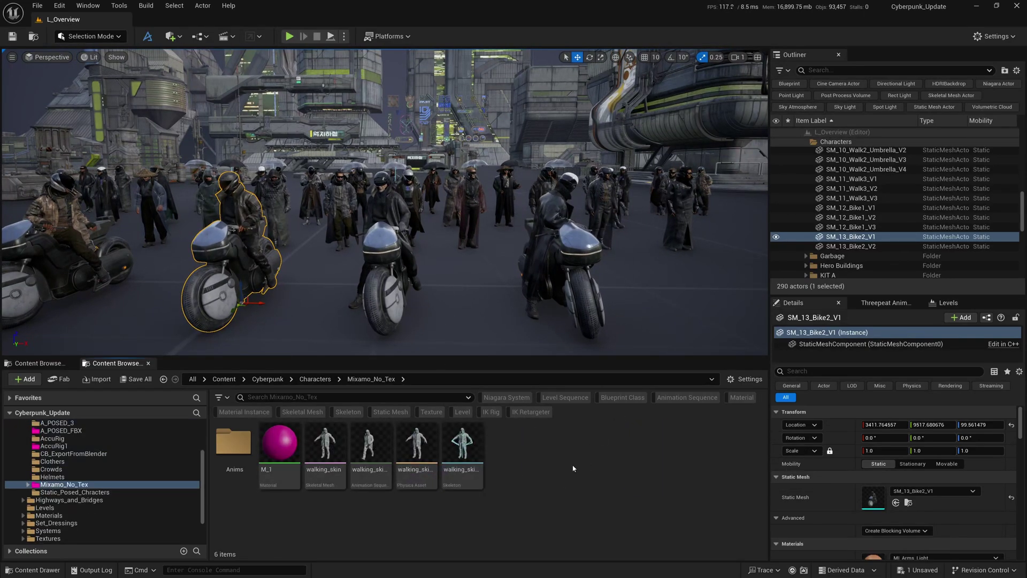
left_click_drag(324, 444, 658, 305)
key("f")
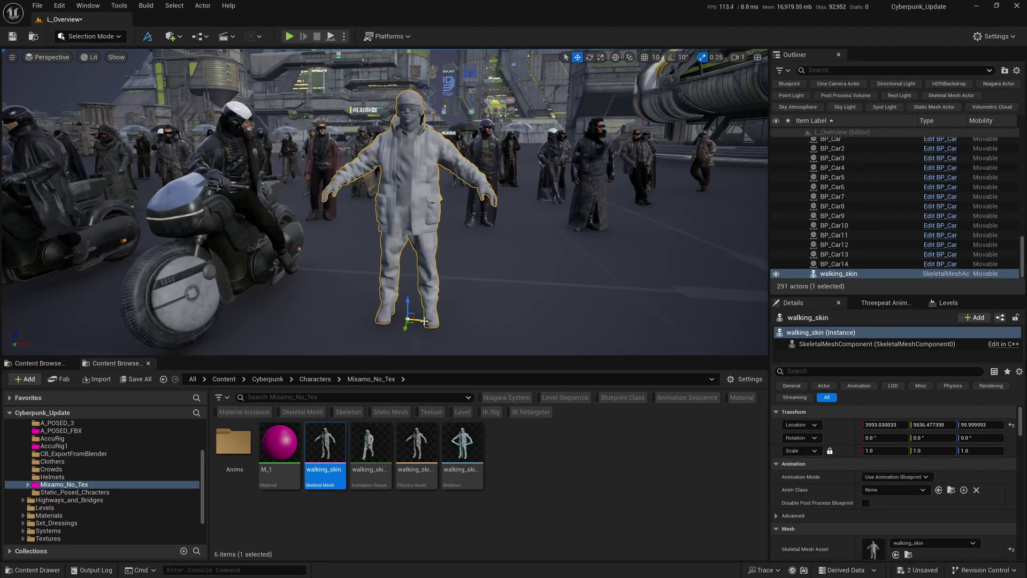
left_click_drag(424, 321, 441, 320)
scroll(518, 292, "up", 3)
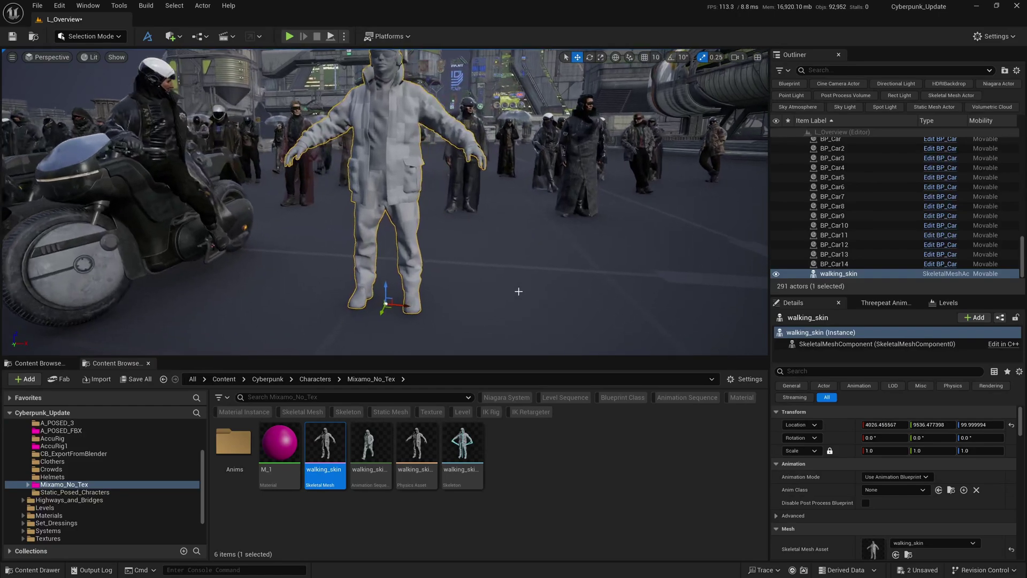
scroll(518, 292, "down", 2)
middle_click_drag(519, 292, 513, 285)
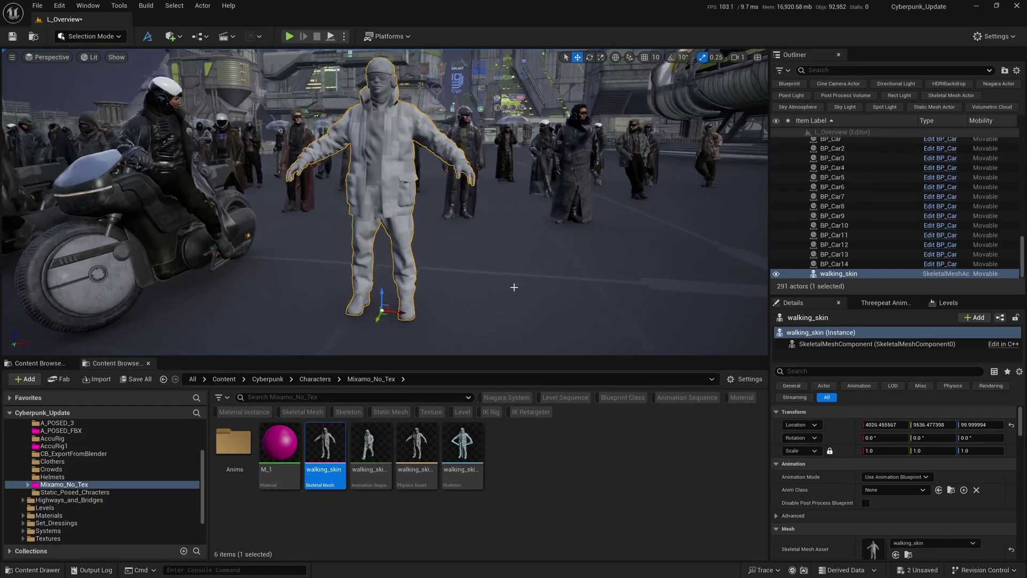
scroll(512, 285, "down", 2)
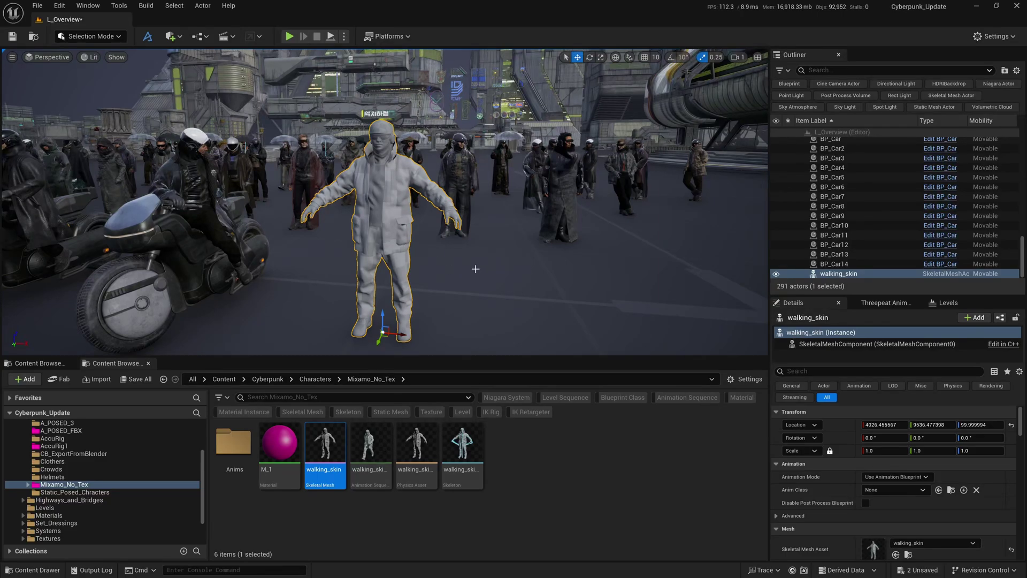
Launch ActorCore AccuRIG
key("super")
type("acc")
left_click(443, 347)
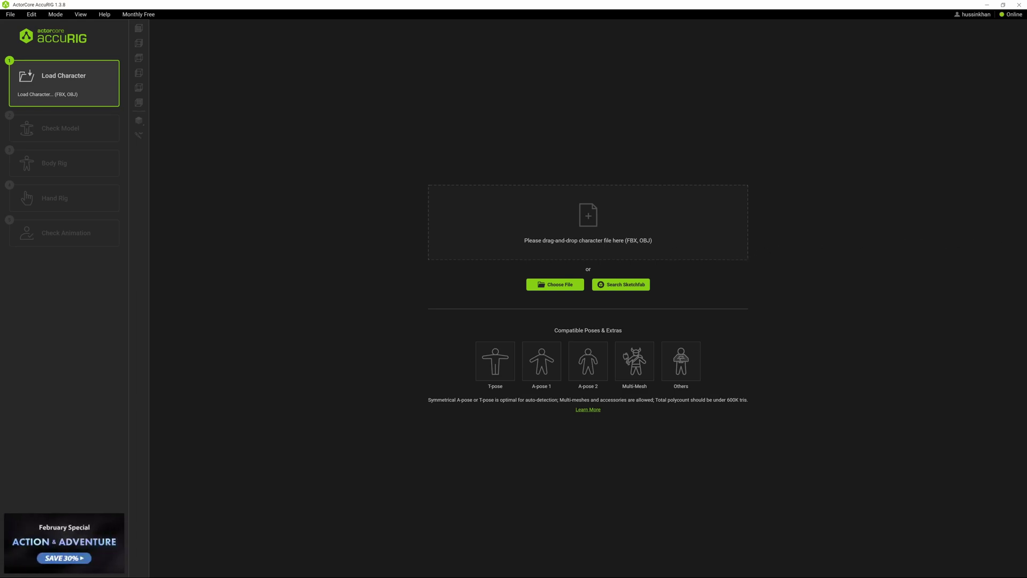
Load Cyberpunk_CROWDS_Apose1.fbx from the Cyberpunk_CROWDS_APOSES_FBX folder as the character to rig
left_click_drag(0, 108, 296, 107)
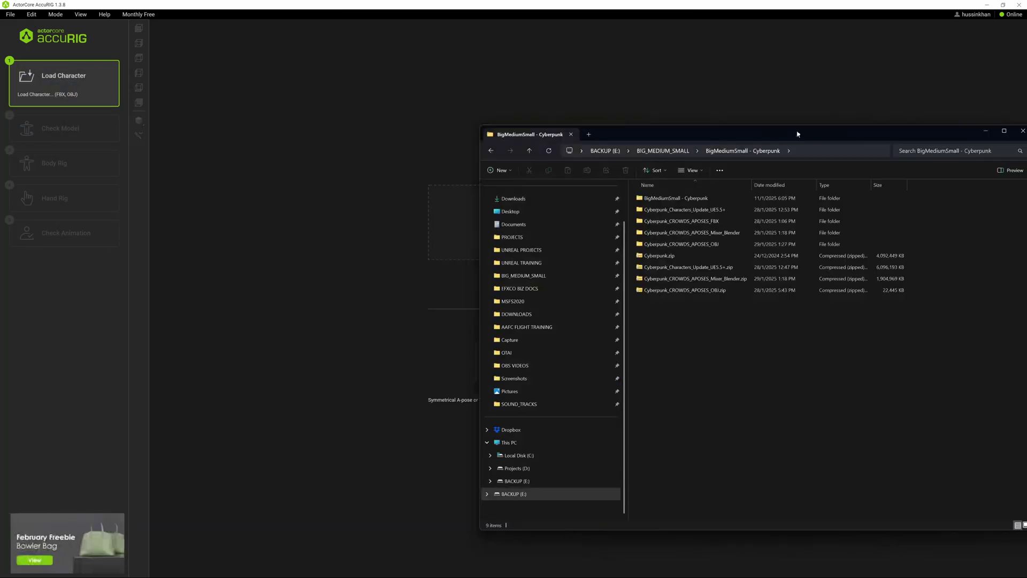
left_click_drag(798, 133, 649, 125)
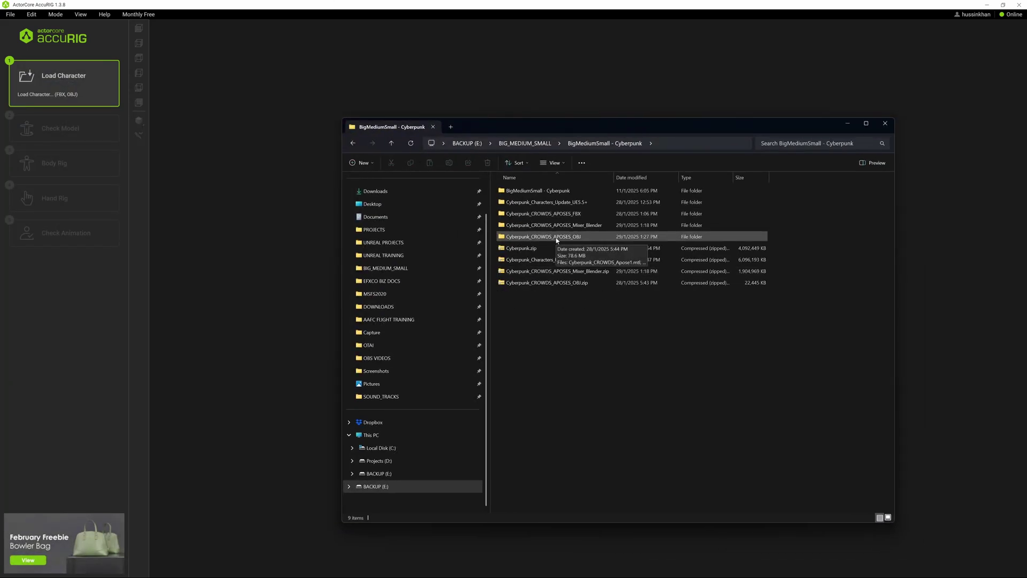
double_click(566, 214)
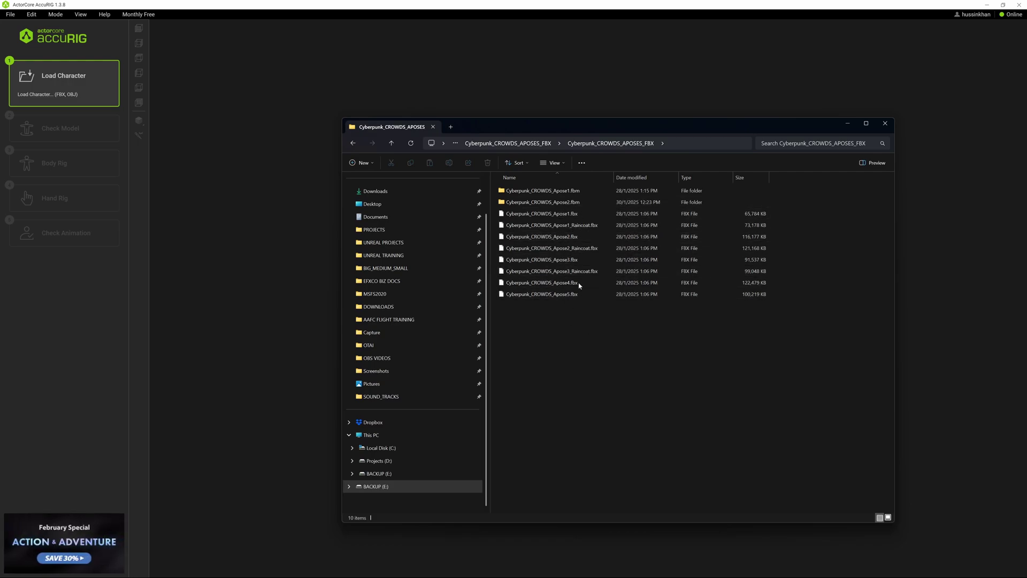
left_click_drag(479, 130, 818, 101)
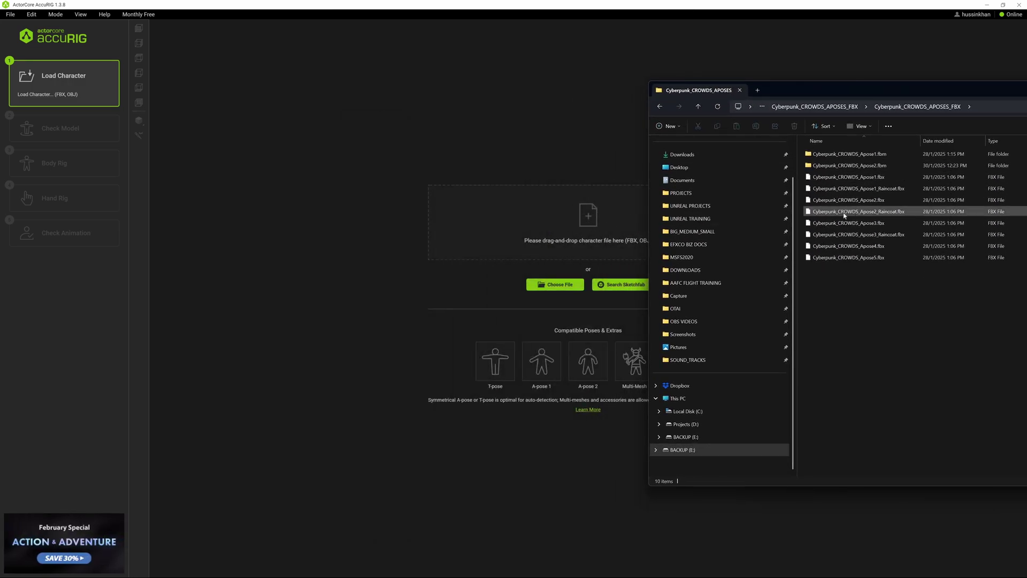
left_click_drag(855, 178, 583, 246)
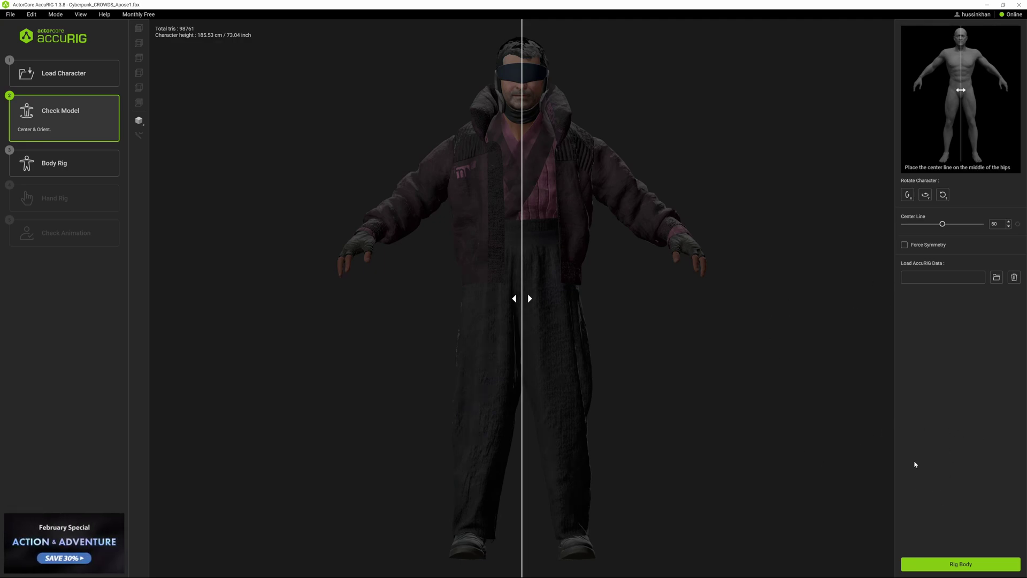
Generate the body rig joints for the loaded character with the center line at 50
left_click(939, 565)
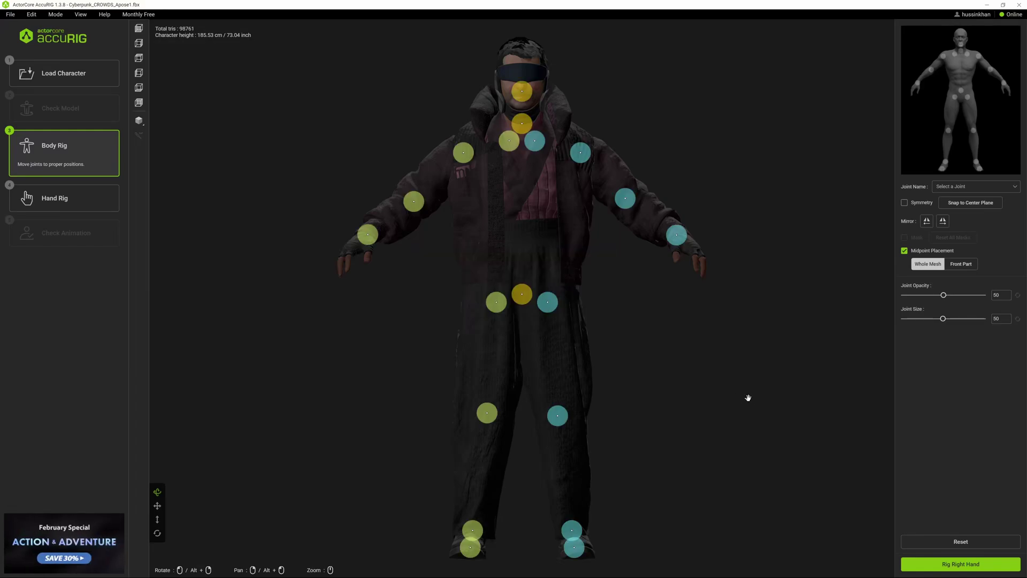
mouse_move(463, 152)
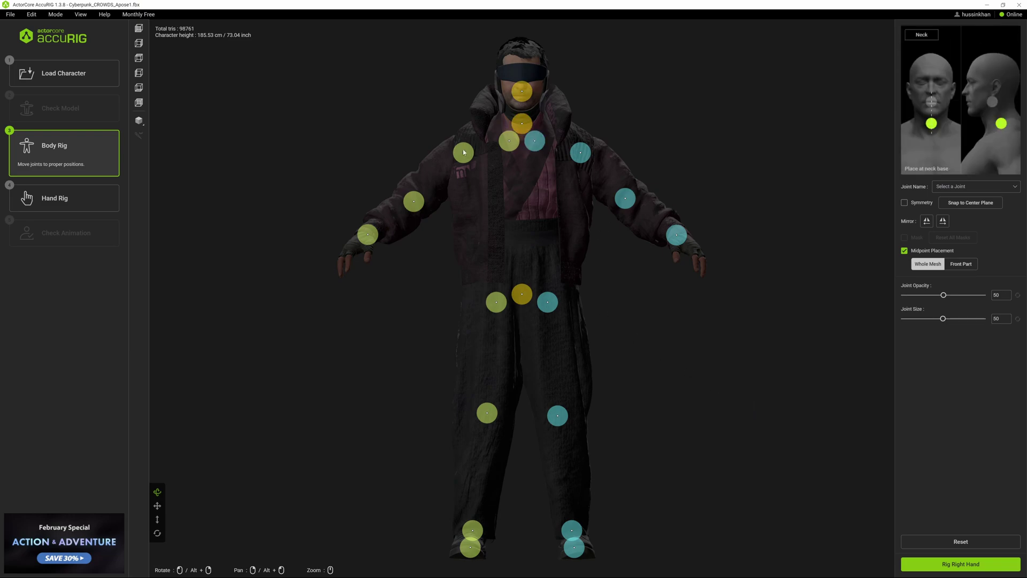
Generate the right and left hand rigs with 5 fingers and finalize the character
left_click(940, 566)
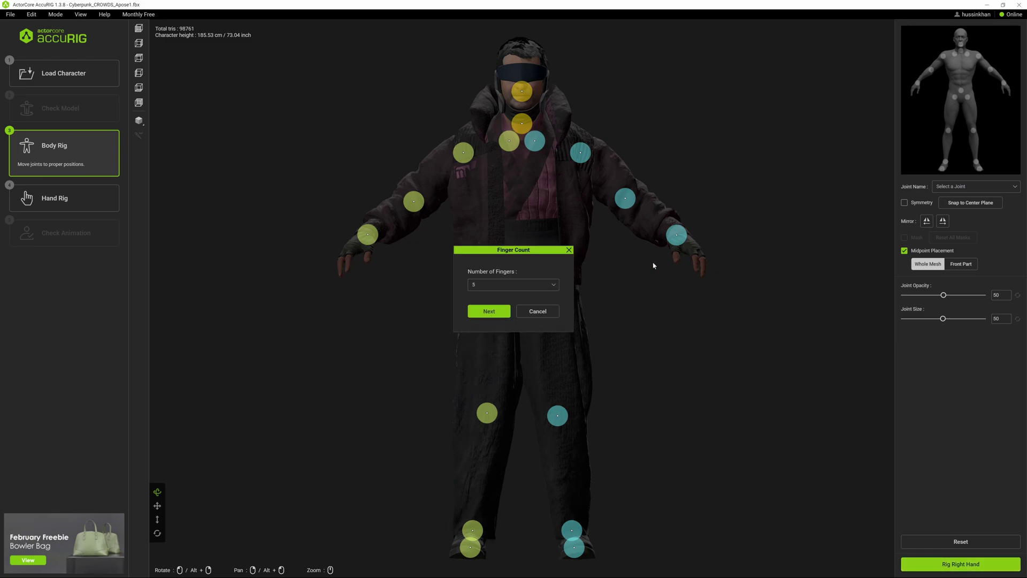
left_click(488, 312)
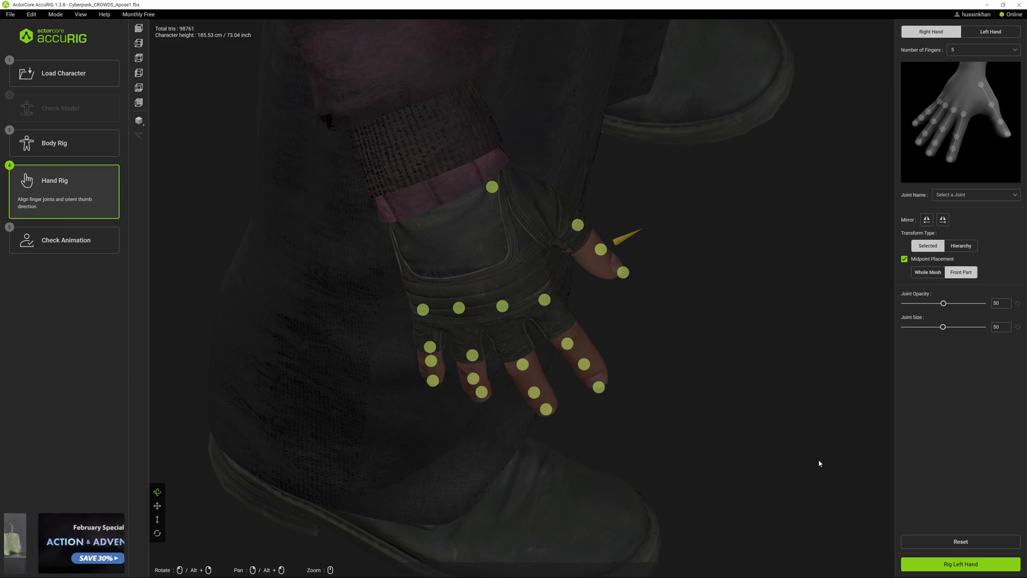
left_click(942, 566)
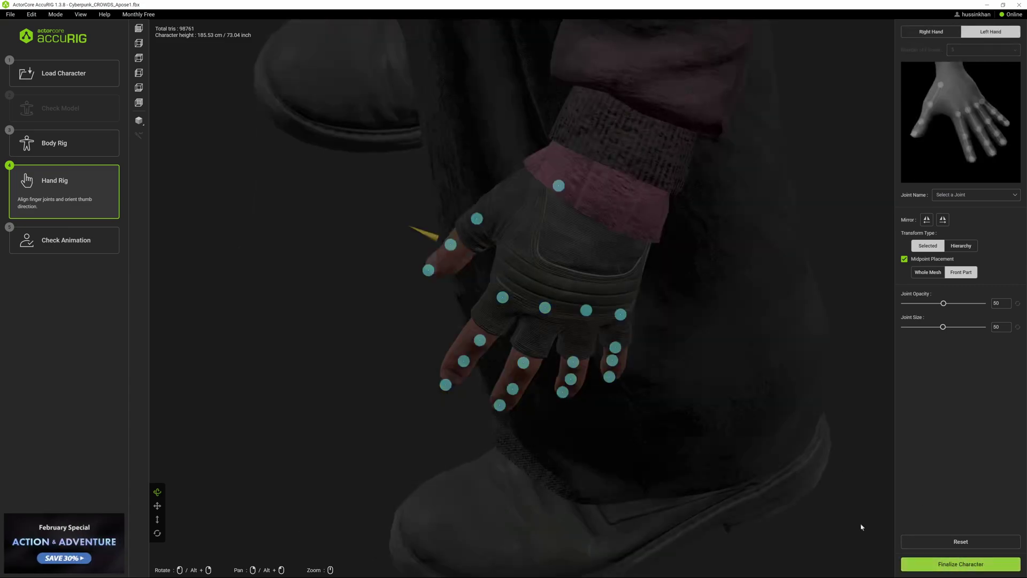
left_click(937, 568)
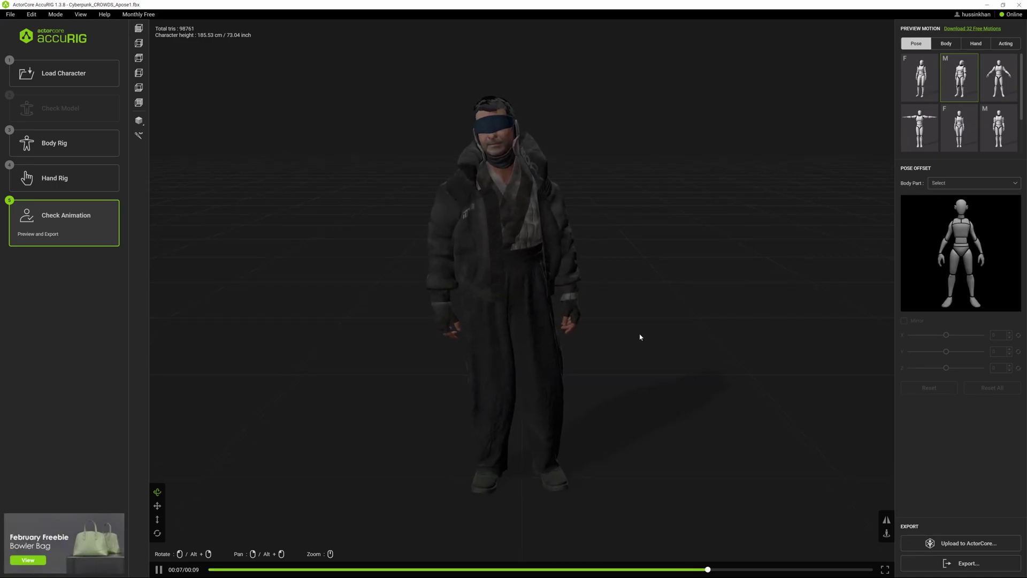
Preview the rigged character in the female idle, A-pose, T-pose and male idle poses to check the deformation
left_click_drag(659, 337, 684, 321)
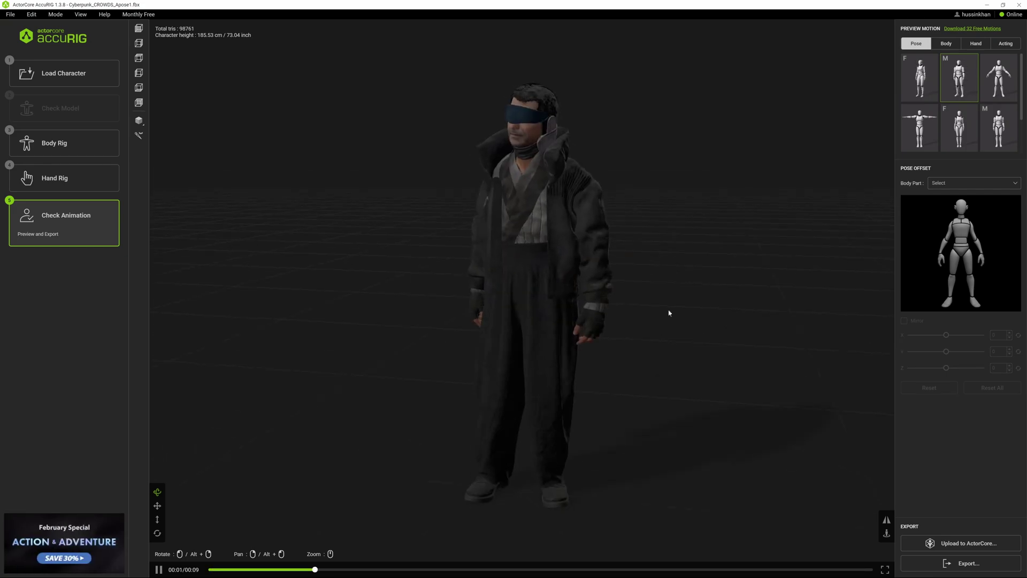
left_click(926, 89)
left_click(998, 78)
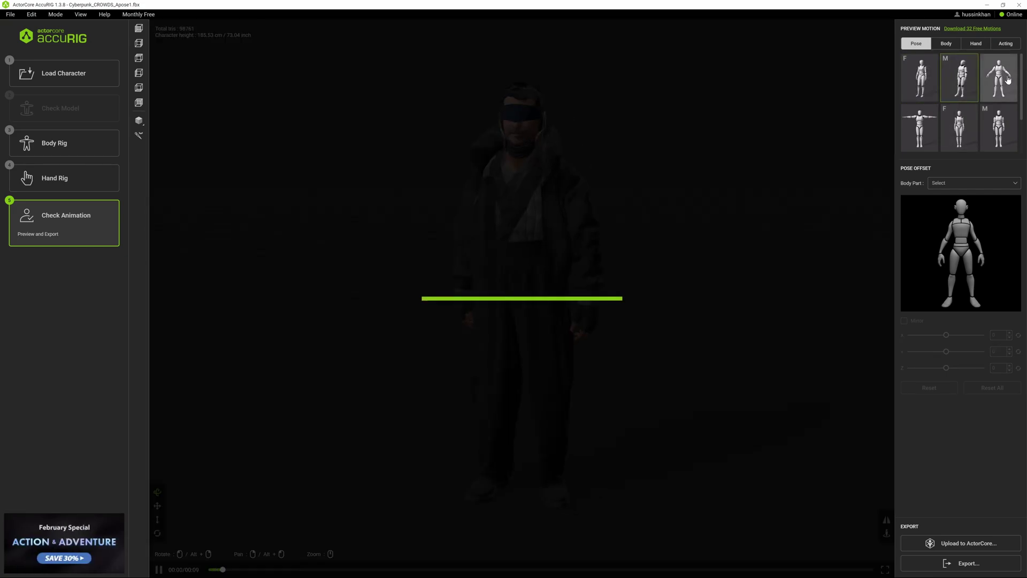
left_click(914, 124)
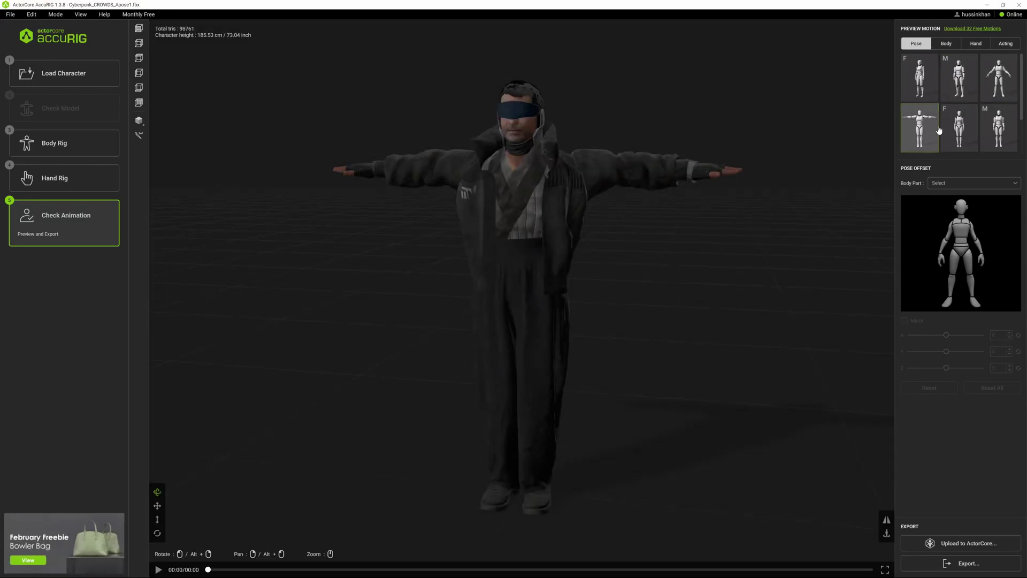
left_click(959, 78)
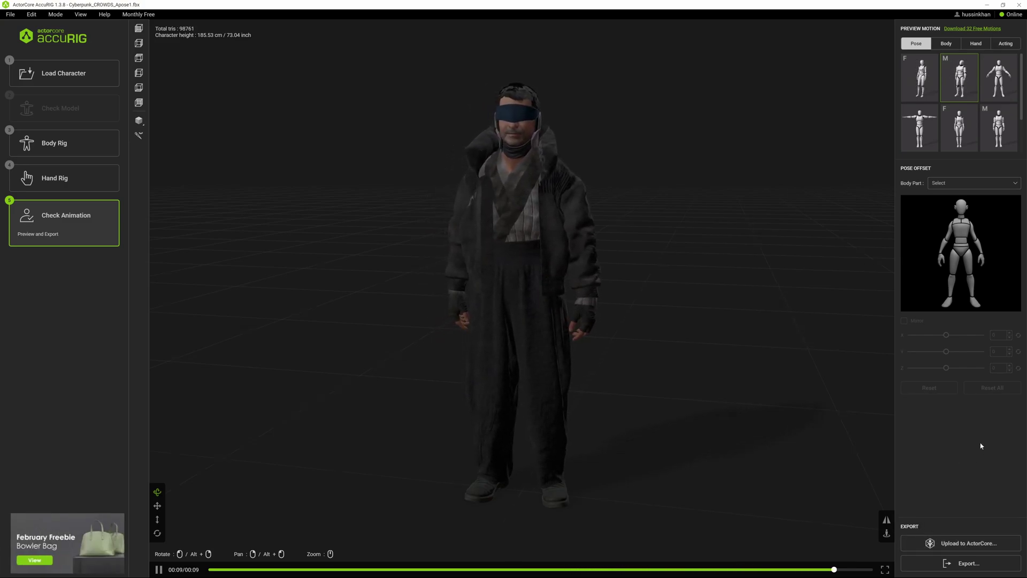
Set up an FBX export with Unreal as the target application, Original max texture size and embedded textures
left_click(963, 564)
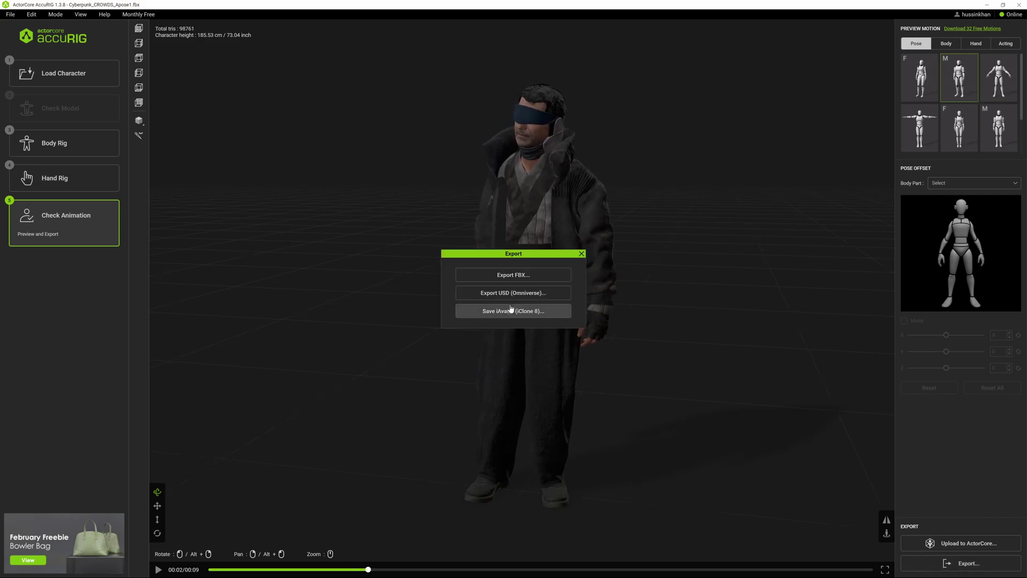
left_click(537, 276)
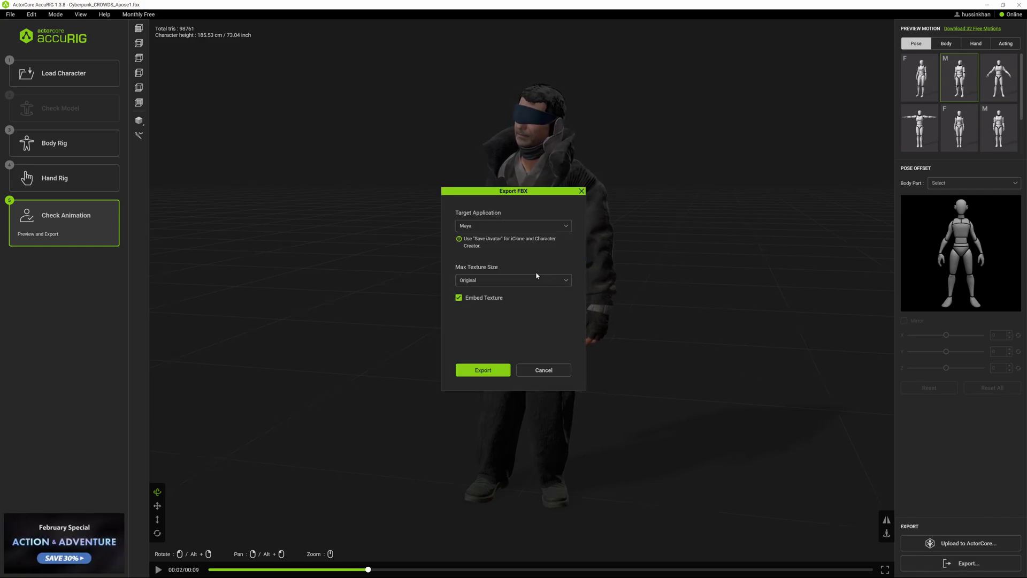
left_click(500, 230)
left_click(505, 279)
left_click(498, 283)
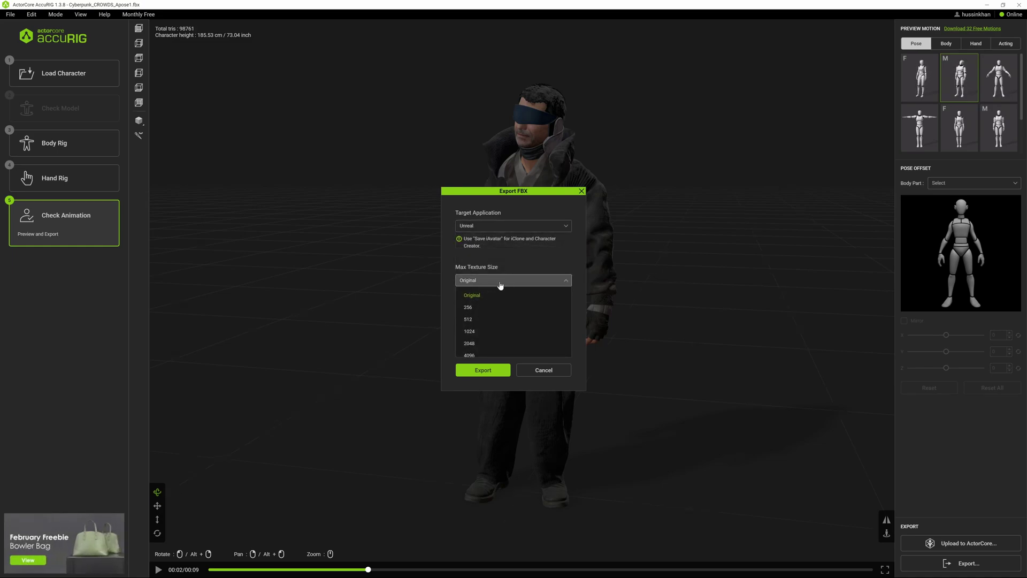
left_click(531, 265)
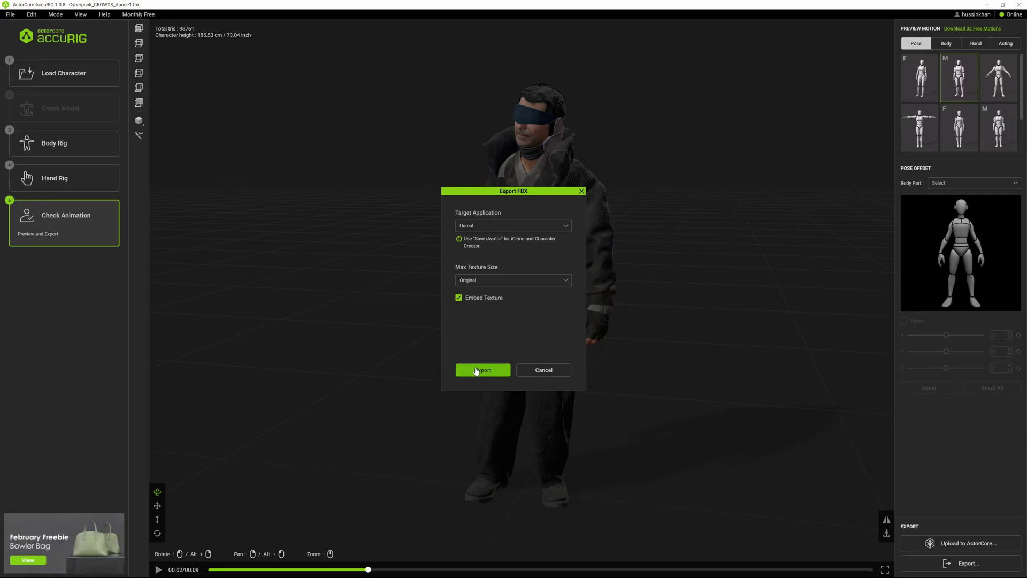
Export the rigged character as Cyberpunk_CROWDS_Apose1.fbx into the BMS_Apose1 folder on the Desktop
left_click(466, 367)
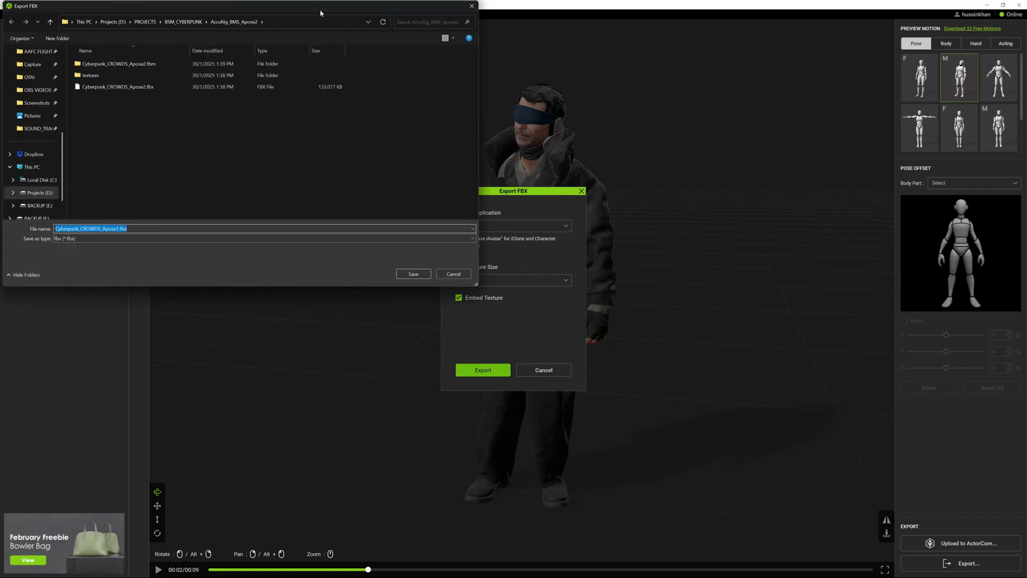
left_click_drag(321, 12, 512, 154)
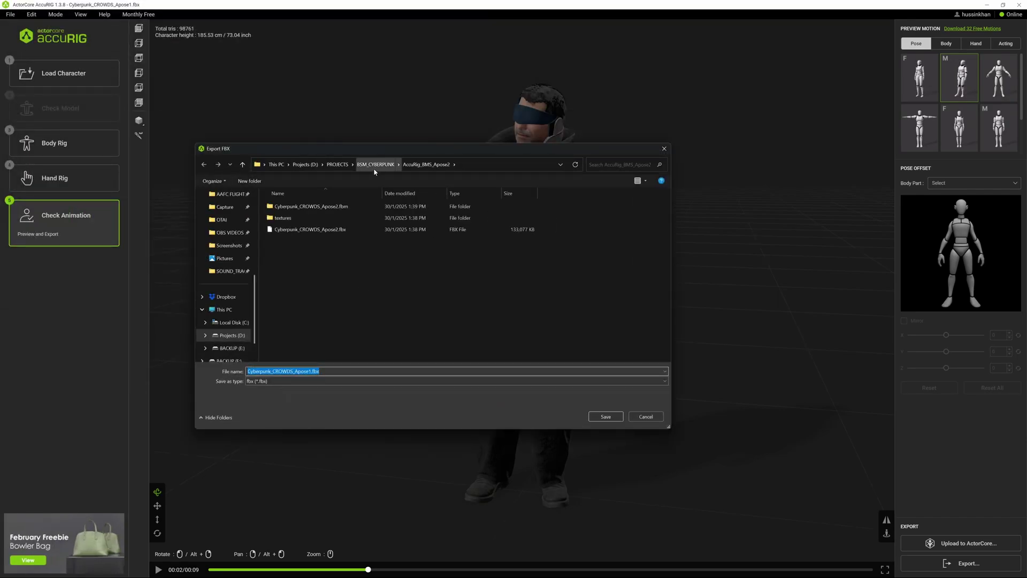
scroll(241, 272, "up", 5)
left_click(225, 261)
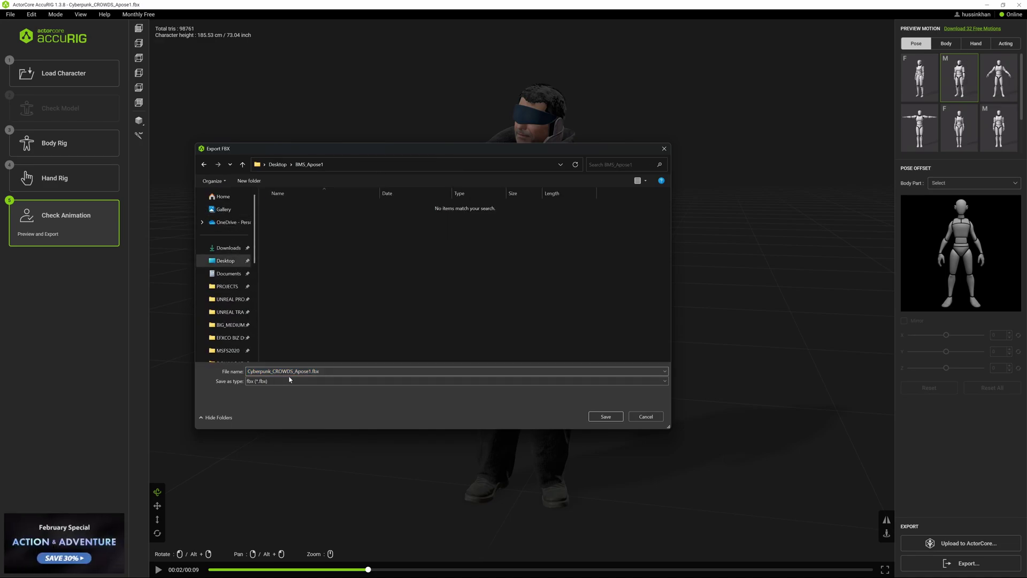
left_click(605, 416)
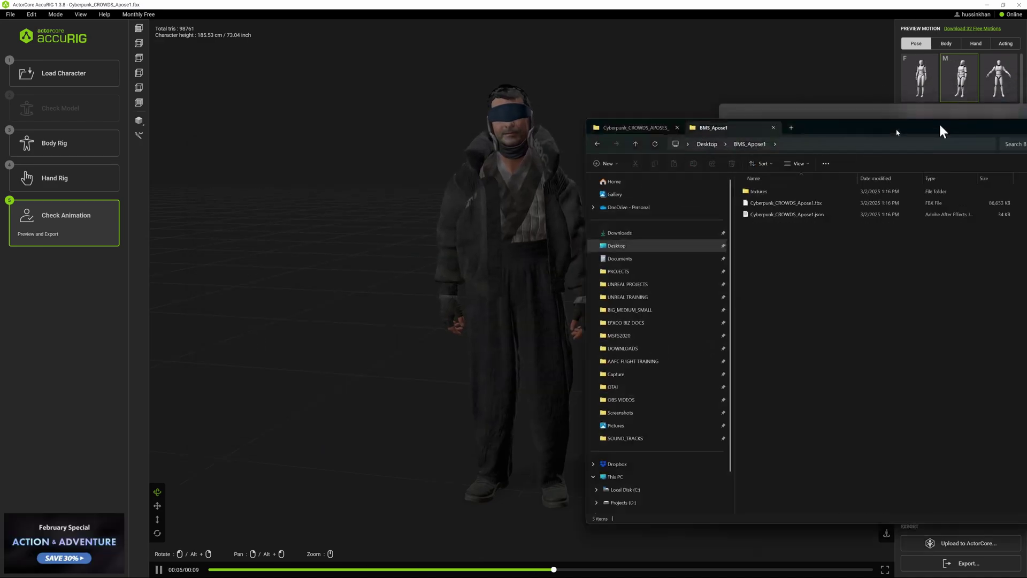
Examine the exported files in the BMS_Apose1 folder and the subfolders inside its textures folder
left_click_drag(938, 122, 555, 141)
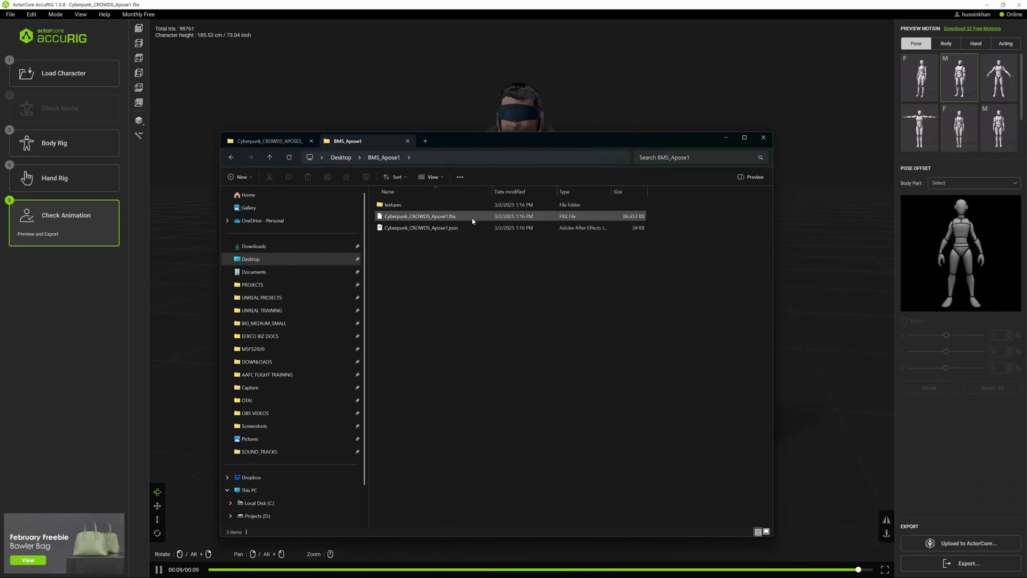
double_click(419, 206)
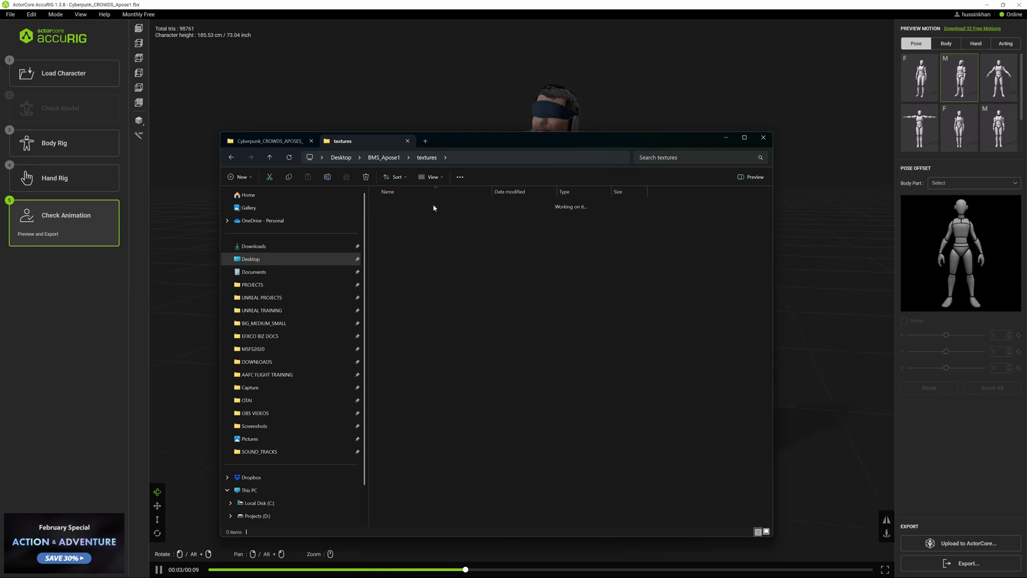
double_click(435, 205)
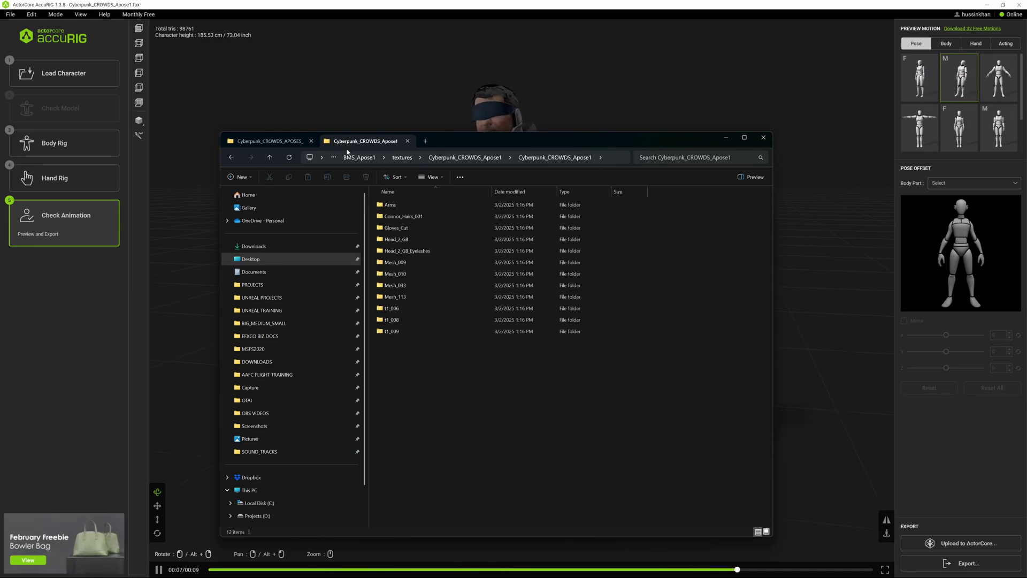
left_click_drag(457, 143, 1026, 129)
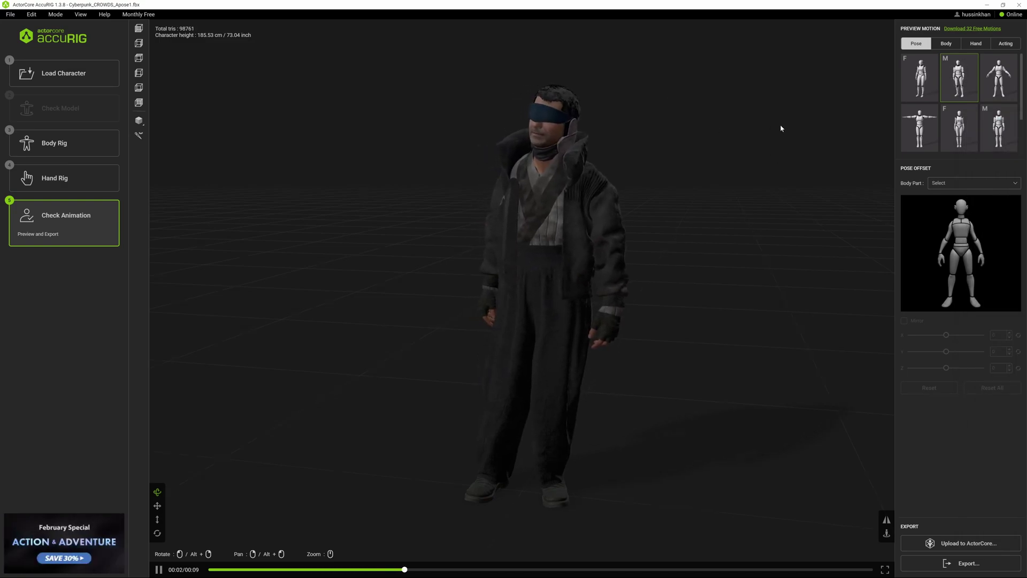
Switch to the Unreal Editor and move the Cyberpunk_CROWDS_Apose3 character to about X -1020, Y -384
key("alt+Tab")
key("alt+Tab")
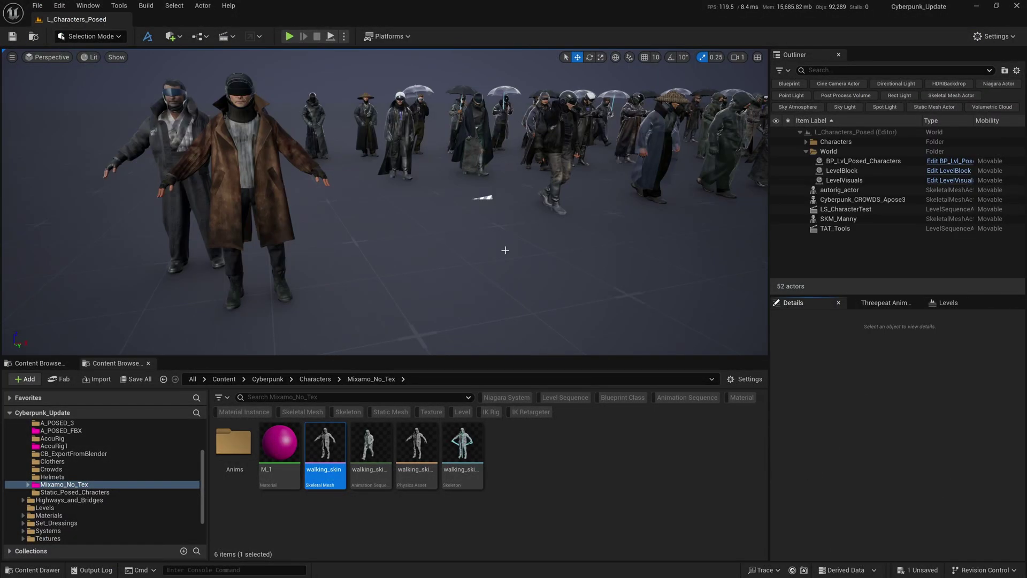
left_click(505, 249)
right_click_drag(505, 249, 543, 177)
left_click(479, 184)
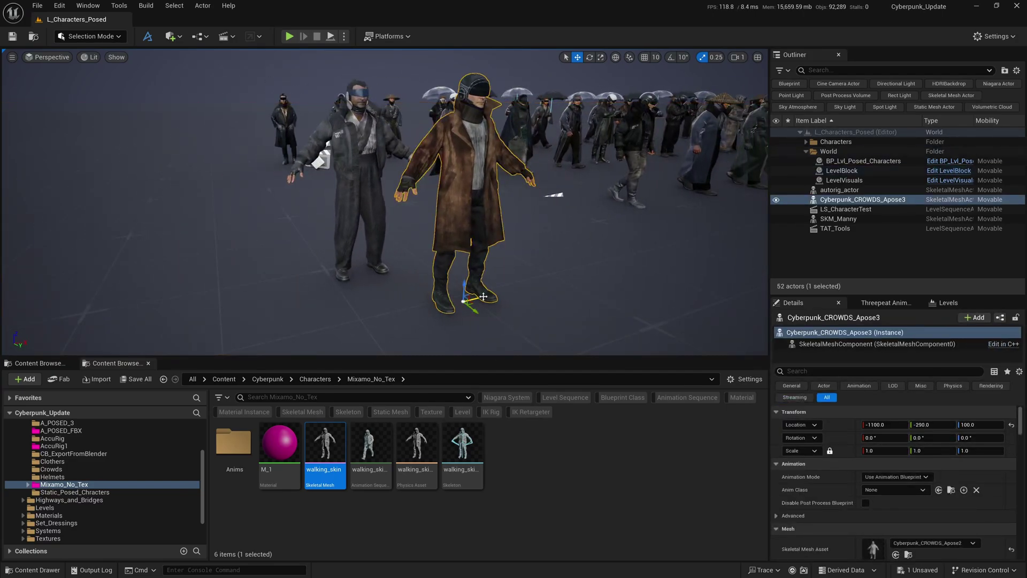
left_click_drag(480, 297, 487, 254)
Open the LS_CharacterTest level sequence and scrub to frame 5 to view the two rigged characters animated
left_click(223, 36)
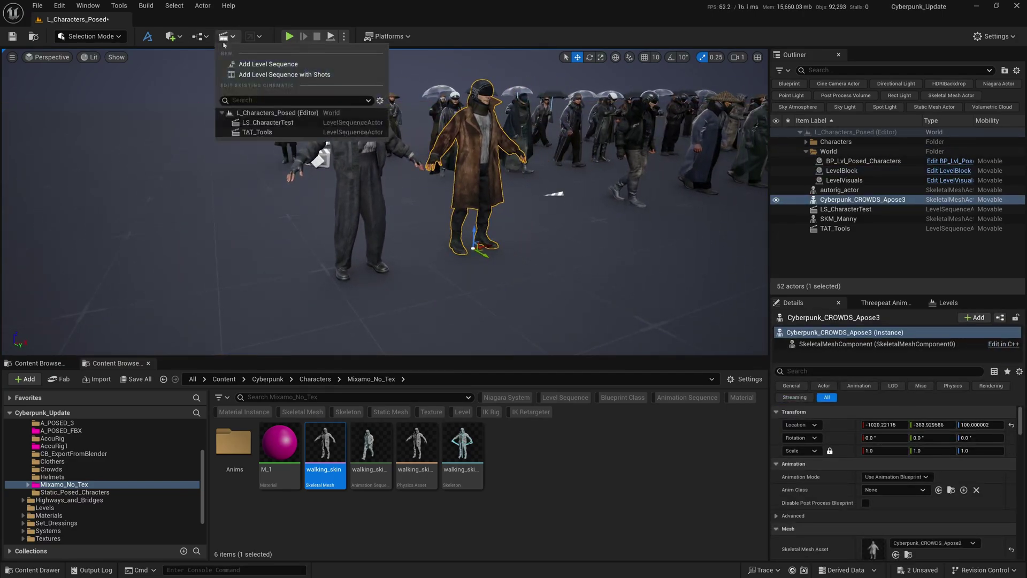
left_click(257, 123)
mouse_move(389, 394)
left_mouse_down()
mouse_move(491, 398)
mouse_move(392, 396)
left_mouse_up()
right_click_drag(528, 238, 518, 236)
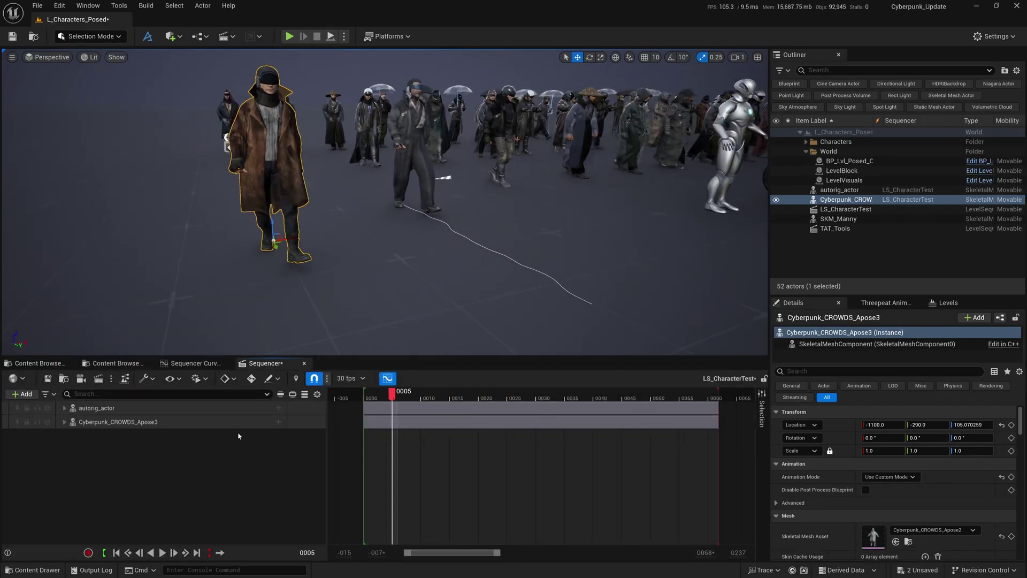
Create a folder named NEW_BMS_Apose inside the Cyberpunk Characters content folder
left_click(113, 364)
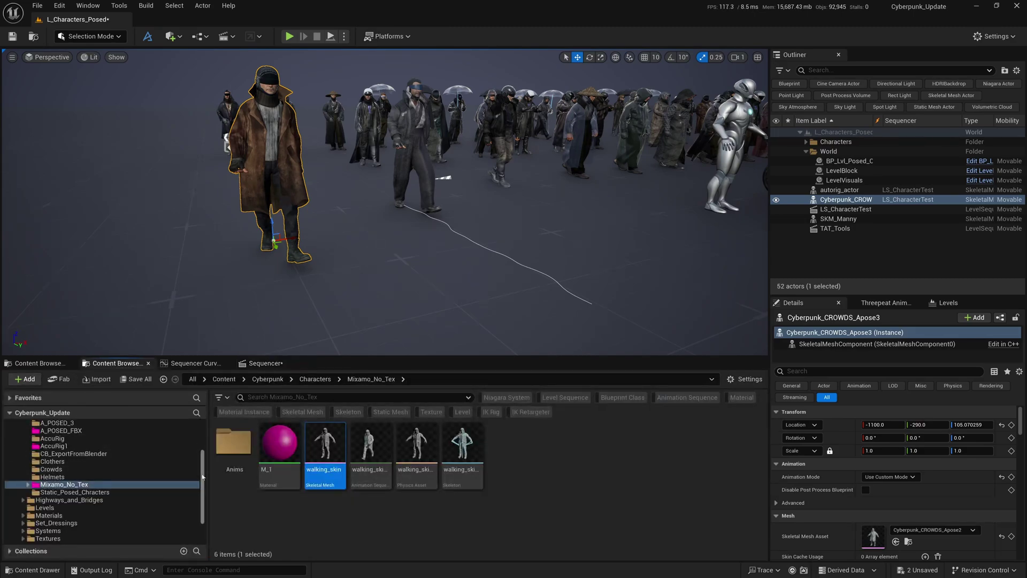
left_click(268, 379)
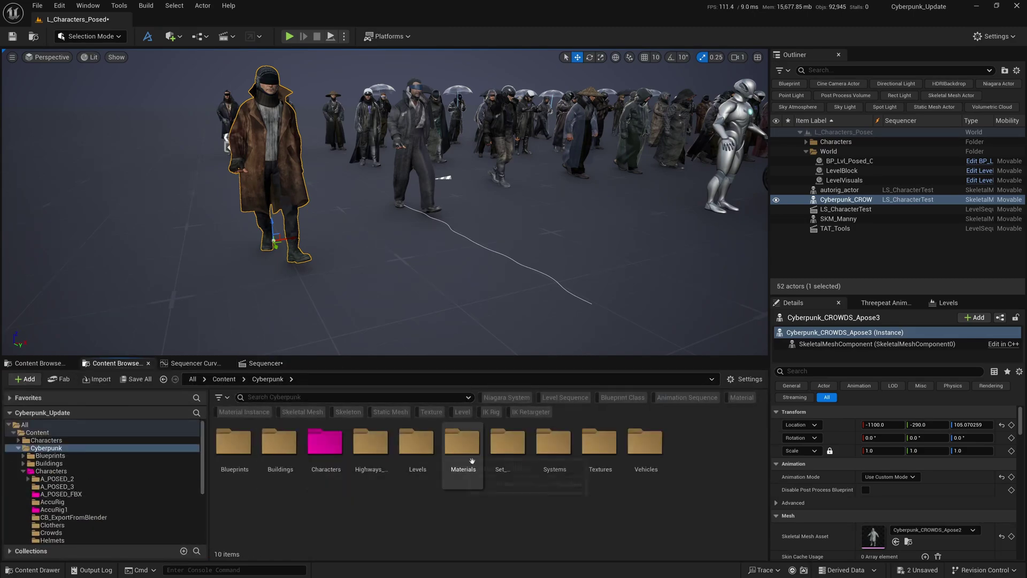
double_click(327, 440)
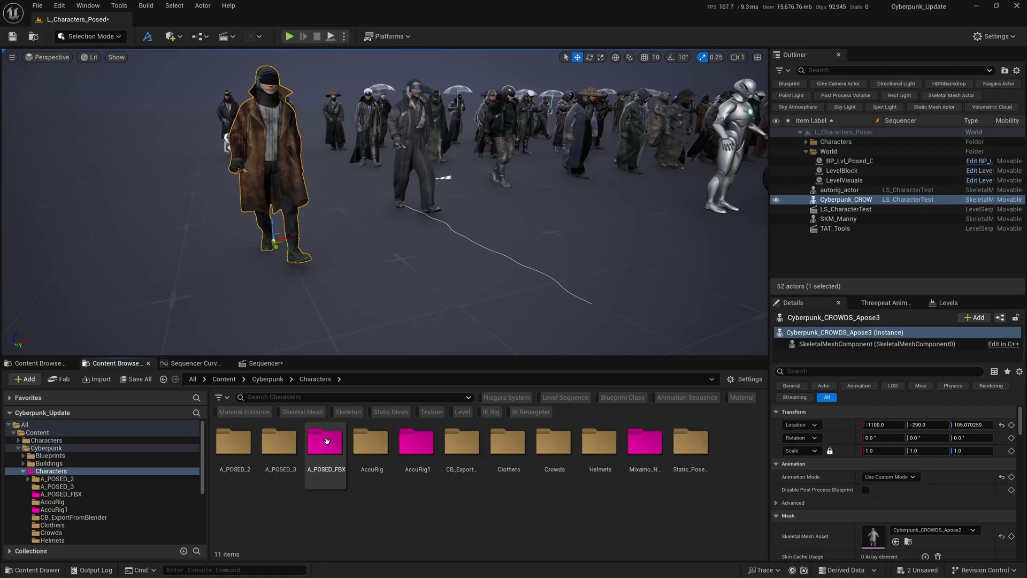
right_click(319, 518)
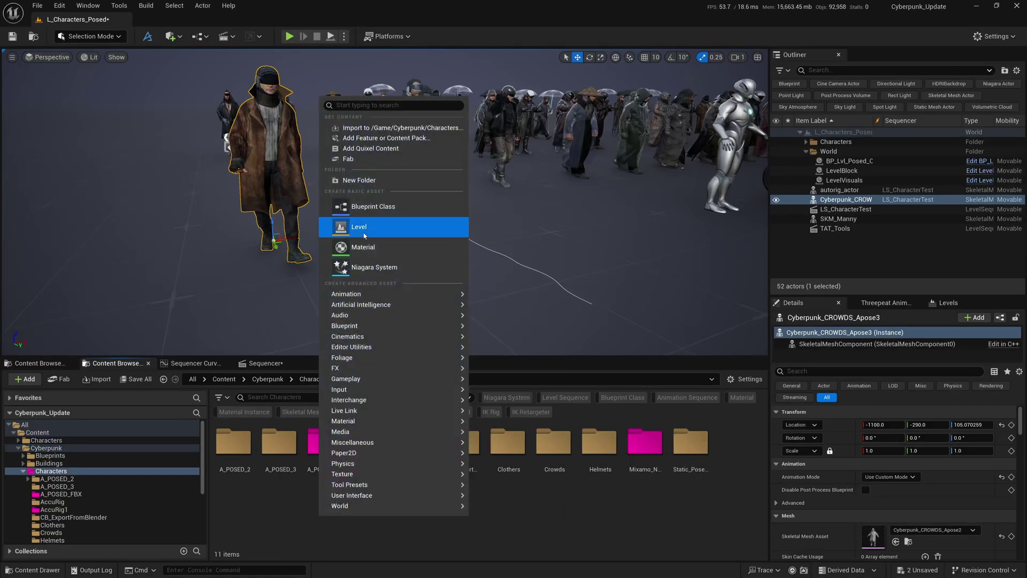
left_click(369, 180)
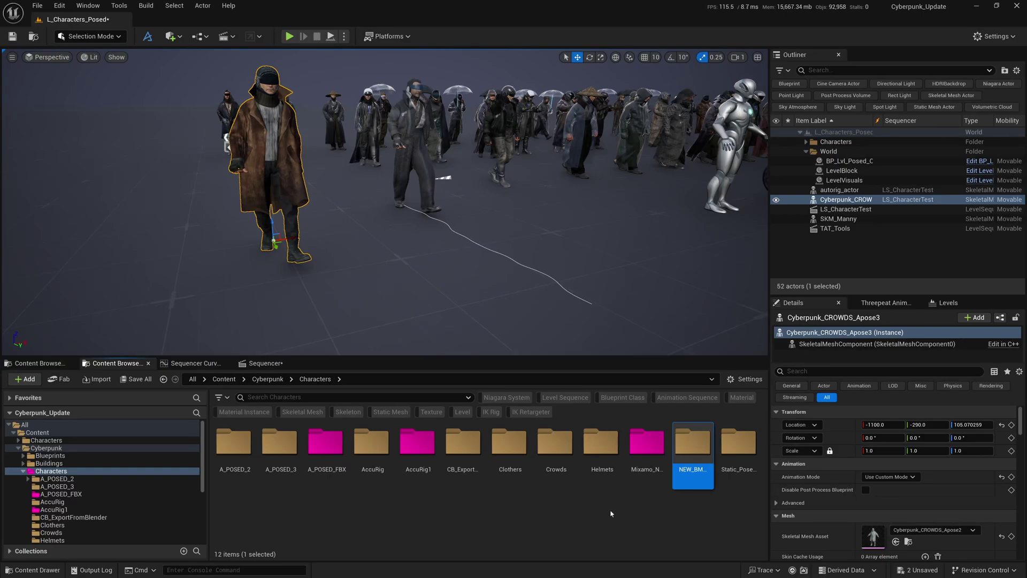
Set the NEW_BMS_Apose folder's color to a bright green
right_click(694, 443)
mouse_move(749, 309)
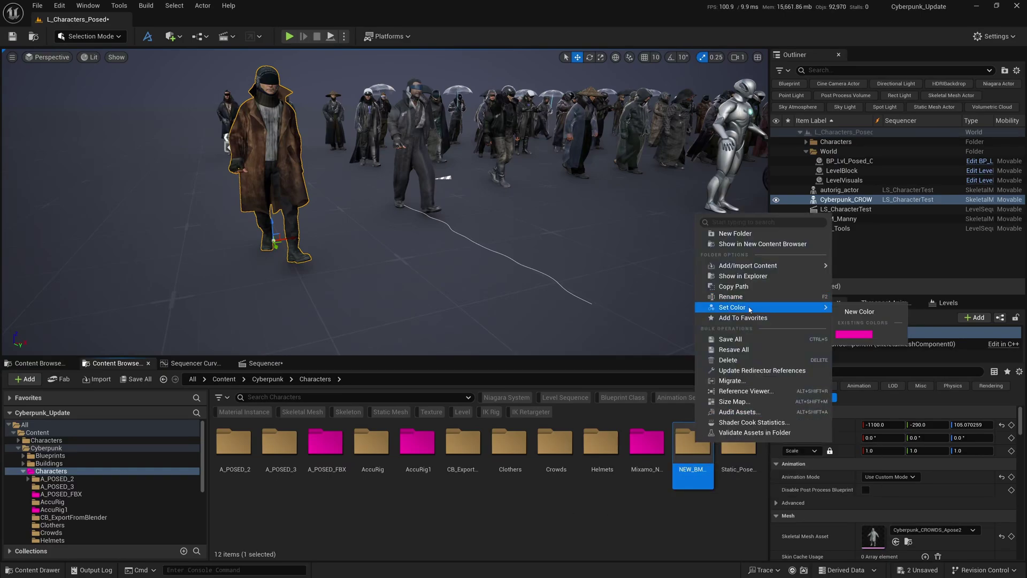
left_click(859, 312)
left_click_drag(750, 396, 714, 431)
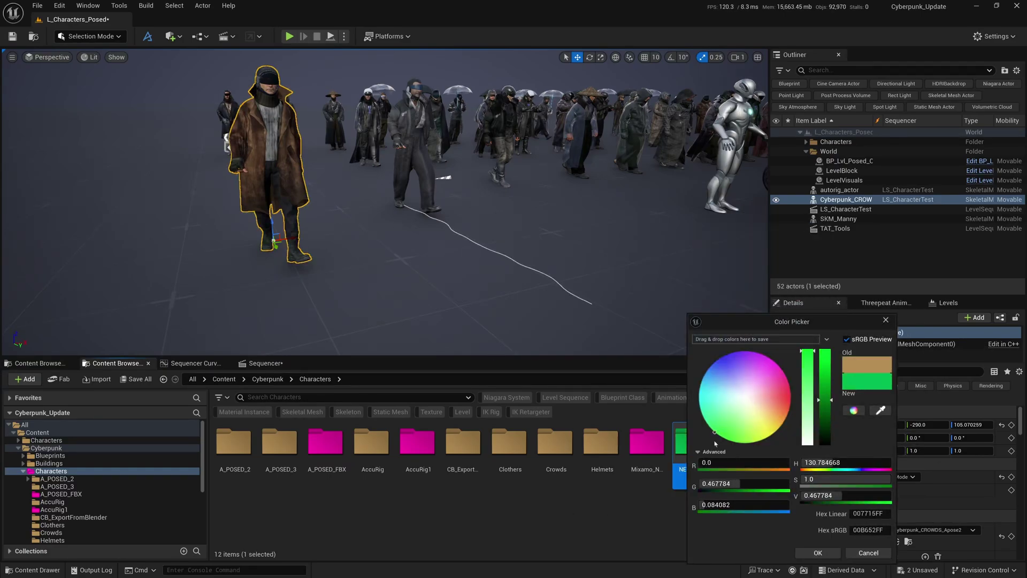
left_click_drag(824, 399, 825, 349)
left_click(818, 553)
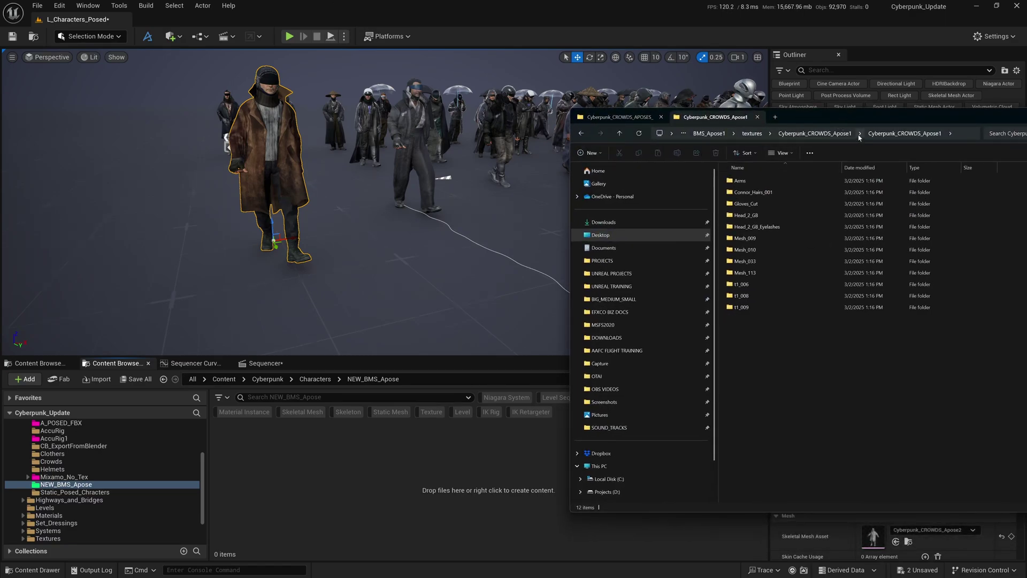
Bring Cyberpunk_CROWDS_Apose1.fbx from the BMS_Apose1 desktop folder into the NEW_BMS_Apose content folder for import
left_click(814, 133)
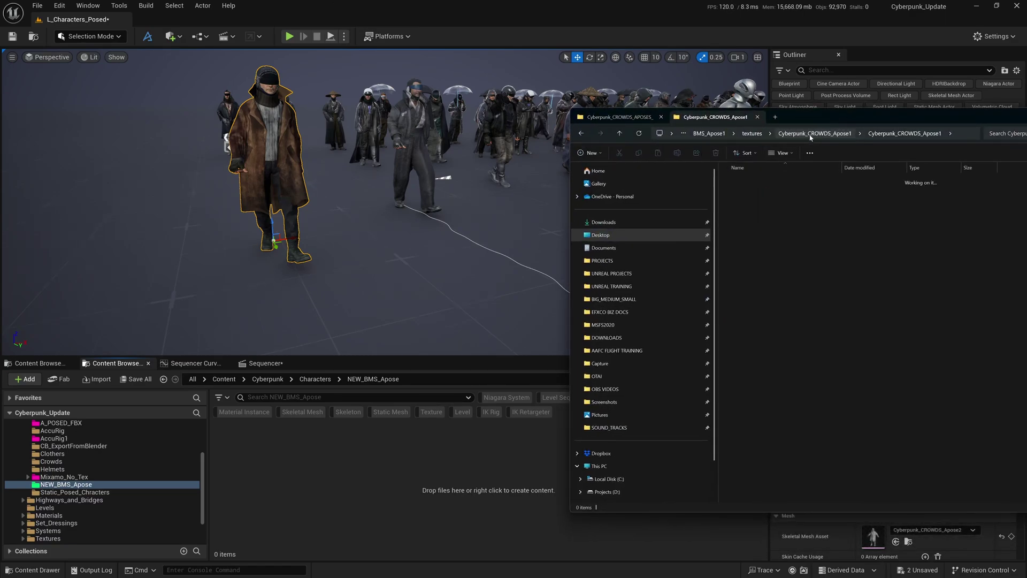
double_click(780, 183)
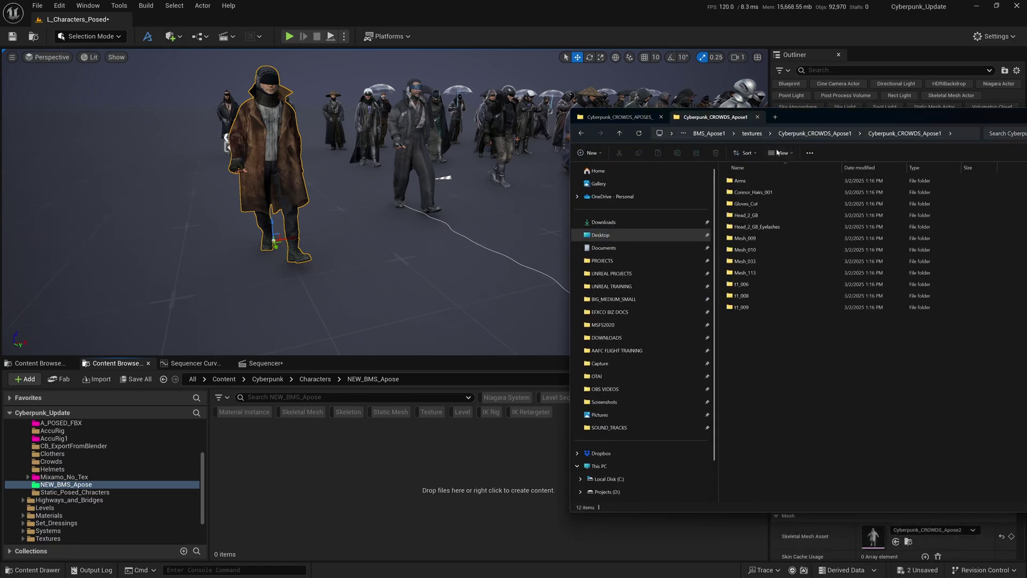
left_click(717, 133)
left_click_drag(748, 192, 362, 473)
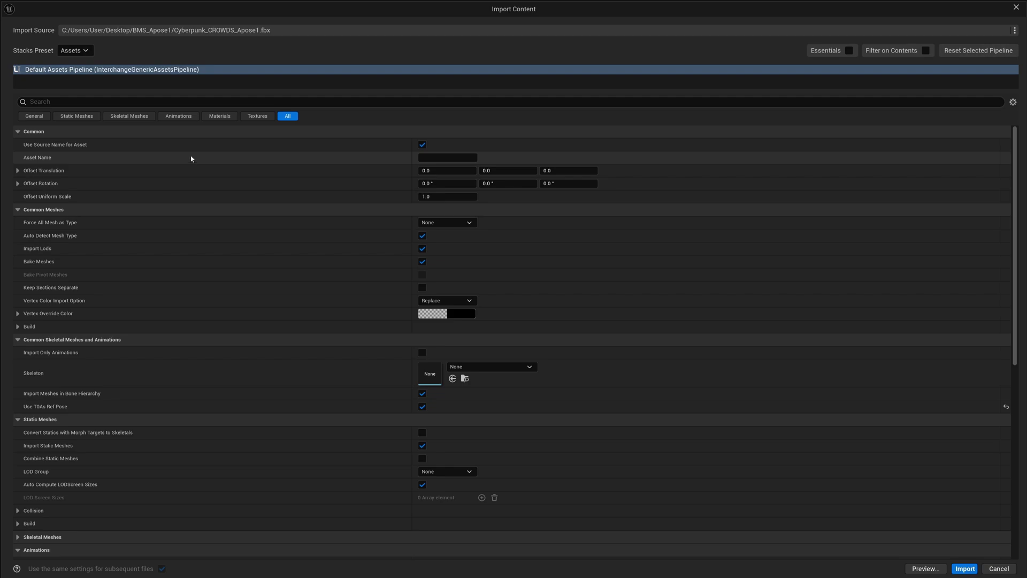
Review the skeletal mesh, animation and material import options and import the Cyberpunk_CROWDS_Apose1 FBX
left_click(131, 116)
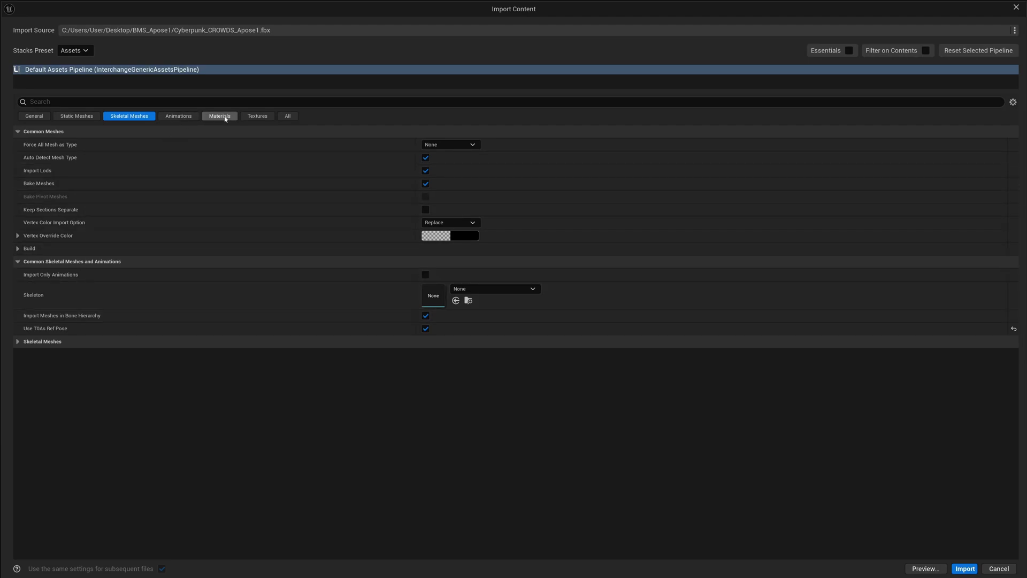
left_click(191, 116)
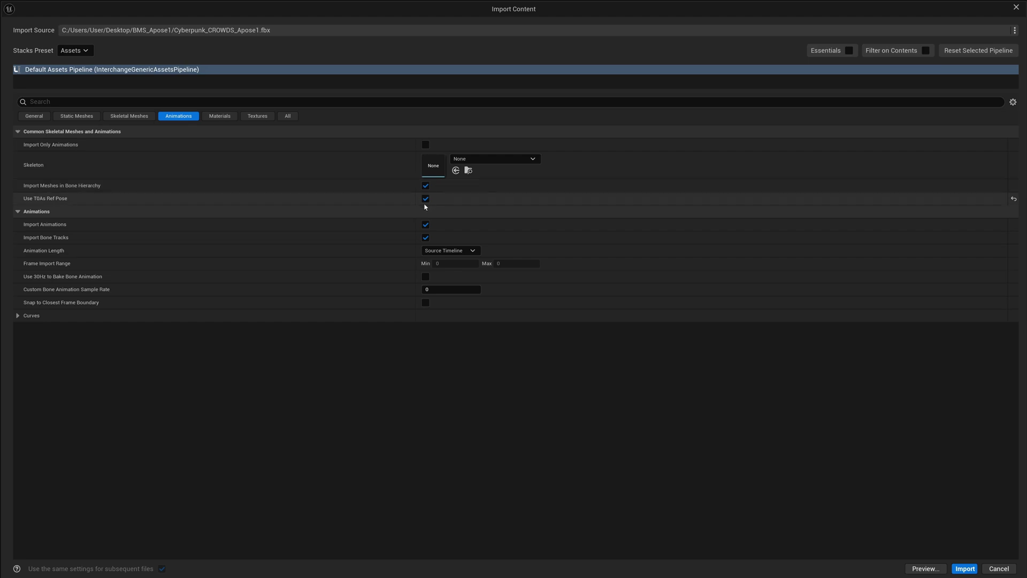
left_click(220, 115)
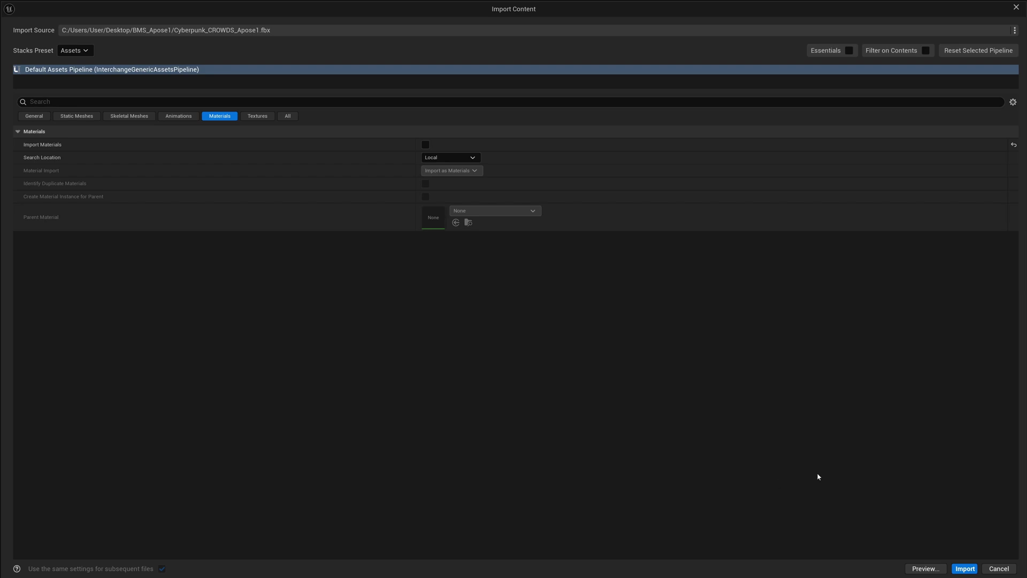
left_click(965, 568)
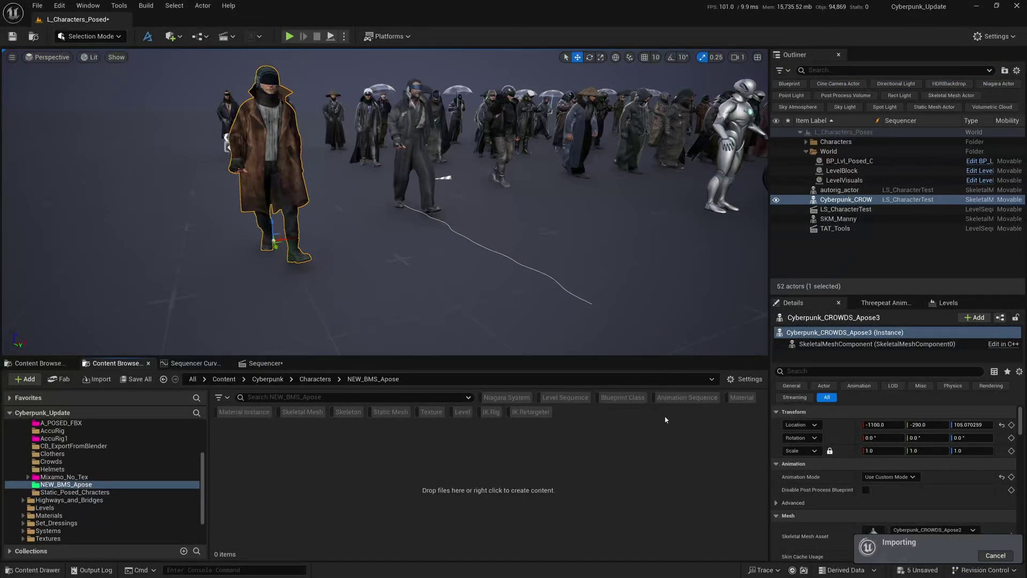
Enlarge the Content Browser area, save all the newly imported assets and examine the imported animation sequences
left_click(593, 354)
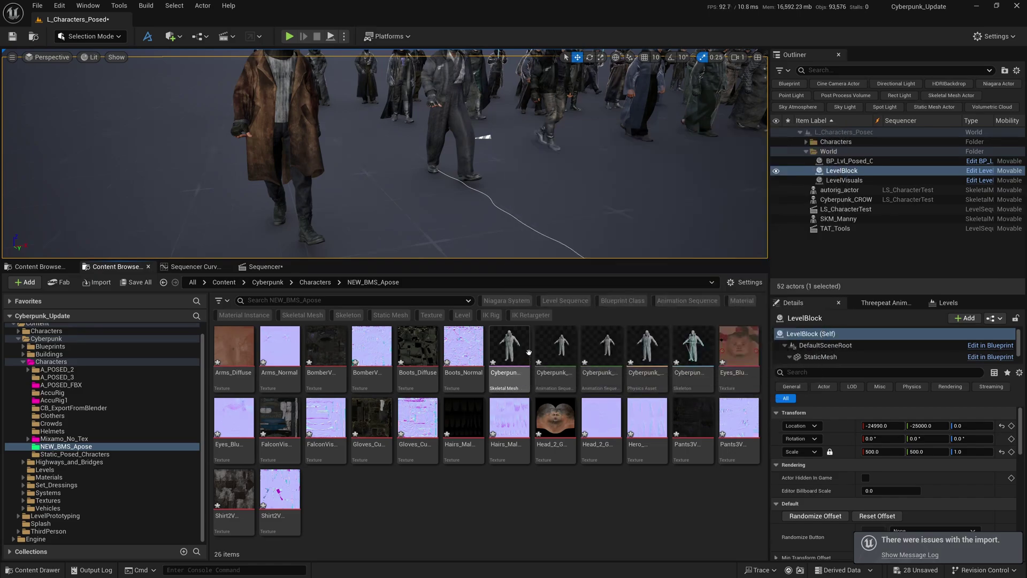
mouse_move(518, 354)
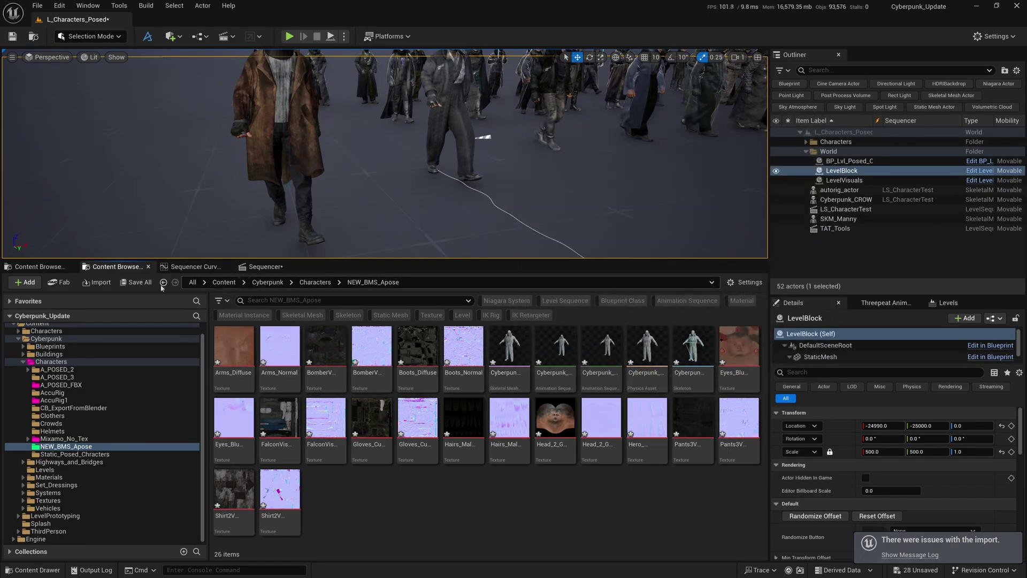
left_click(135, 282)
left_click(556, 381)
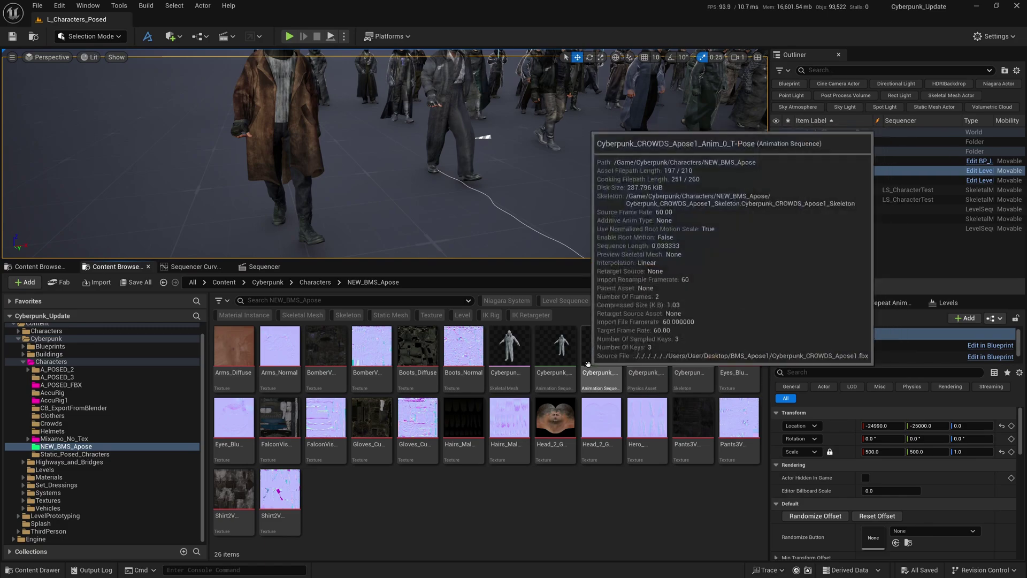
mouse_move(690, 355)
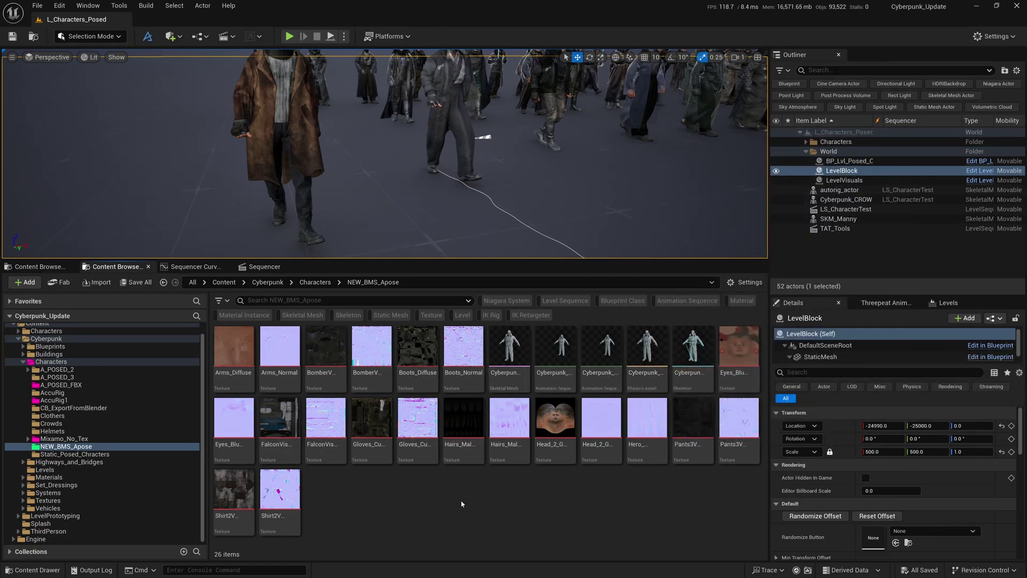
Create a folder named TEX inside NEW_BMS_Apose
left_click(431, 315)
left_click(428, 317)
right_click(393, 492)
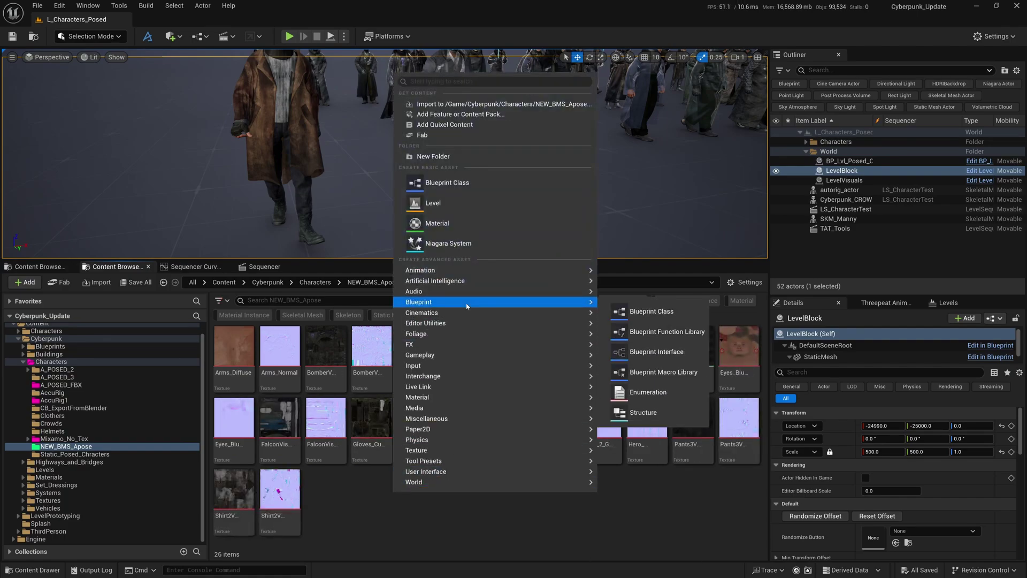
left_click(455, 156)
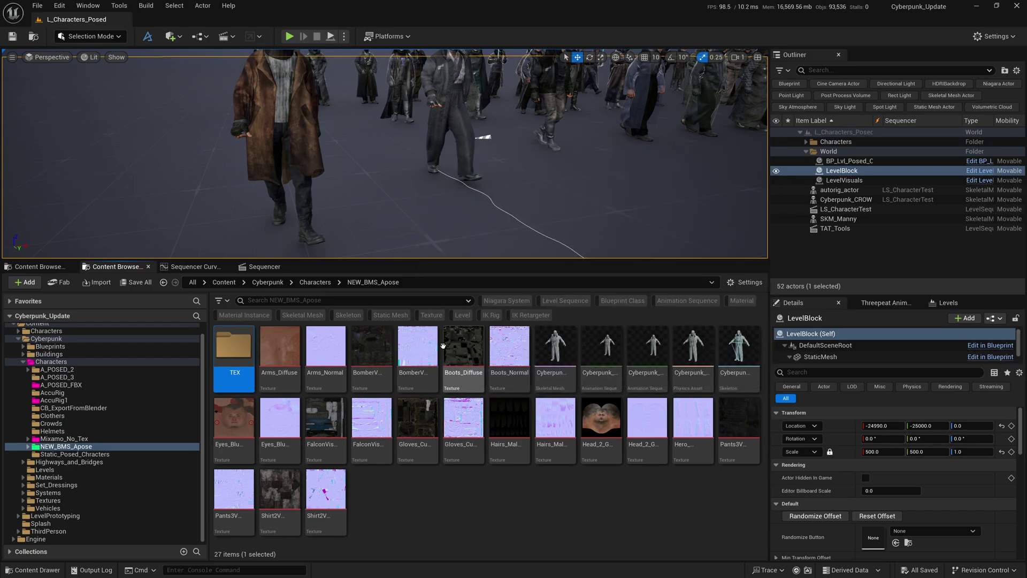
Filter NEW_BMS_Apose to textures, select them all and move them into the TEX folder
left_click(431, 315)
left_click(243, 350)
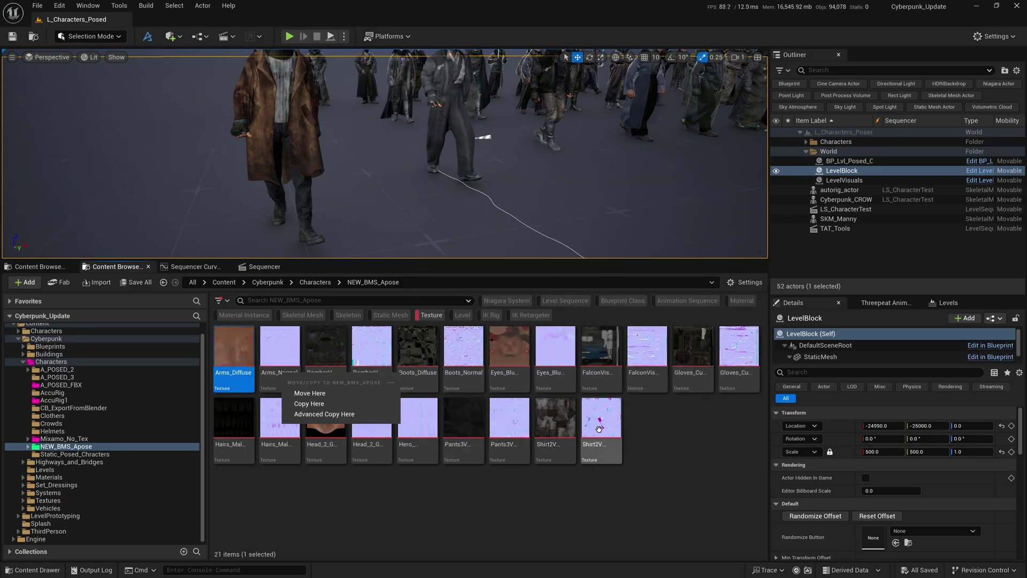
key("ctrl+a")
left_click(431, 315)
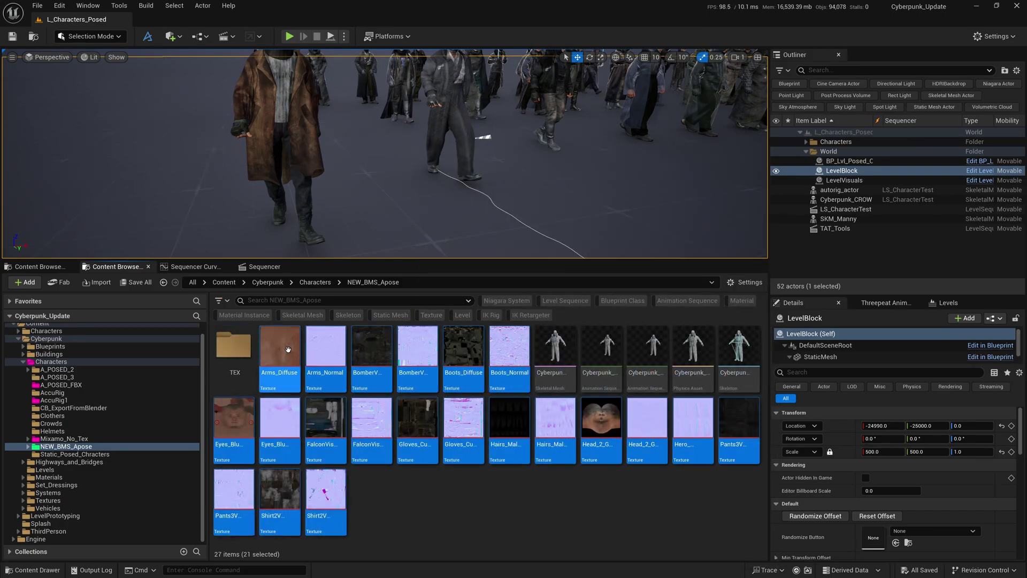
left_click_drag(280, 374, 224, 354)
left_click(264, 371)
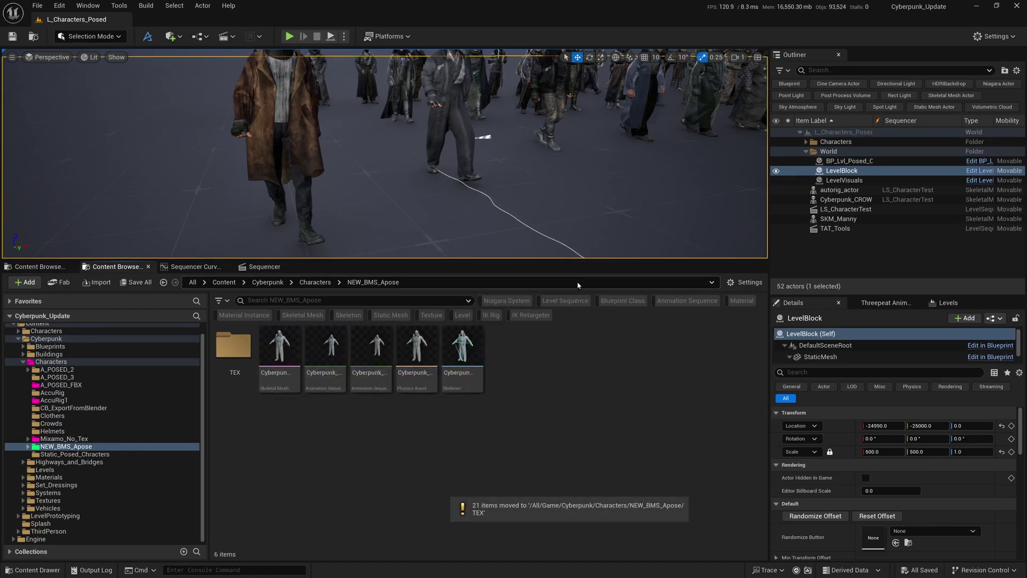
Place the Cyberpunk_CROWDS_Apose1 skeletal mesh in the level at about X -1224, Y -261, Z 100 and inspect its skeleton in the mesh editor
left_click_drag(608, 261, 608, 364)
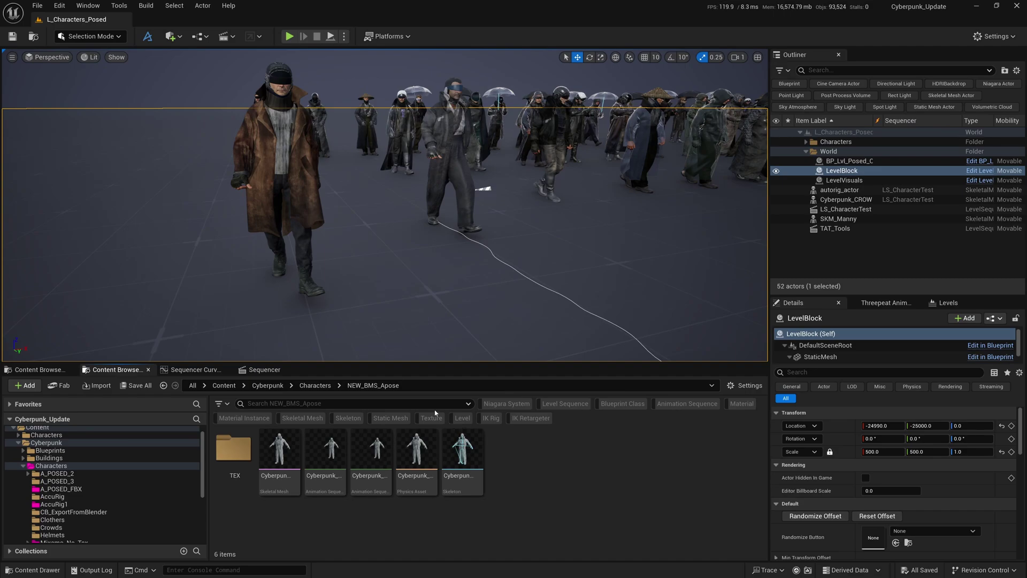
left_click_drag(275, 452, 127, 303)
right_click_drag(379, 259, 515, 241)
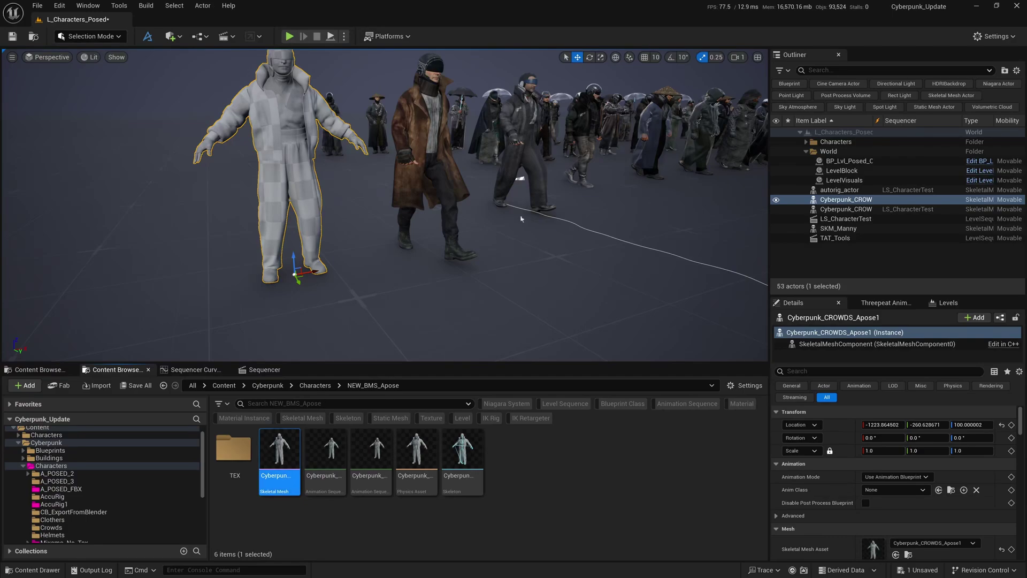
double_click(275, 447)
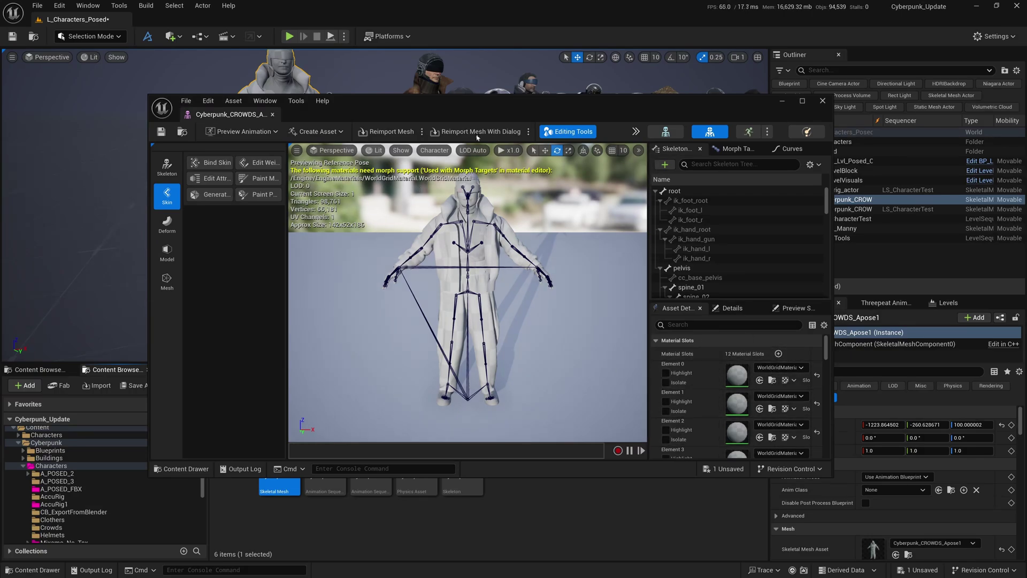
left_click(822, 101)
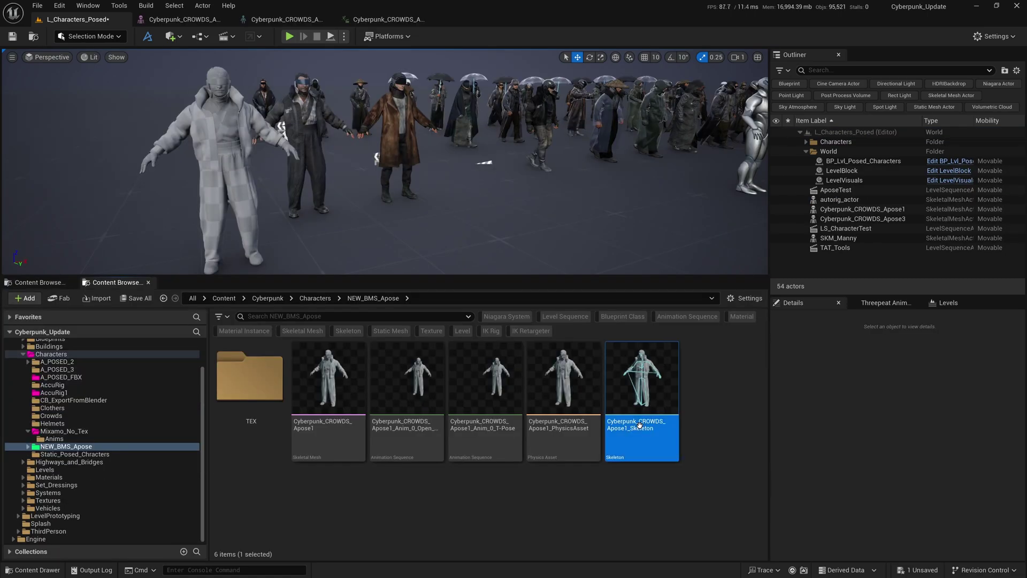
Rename the Cyberpunk_CROWDS_Apose1_Skeleton asset as CP_Skeleton
left_click_drag(642, 380, 713, 428)
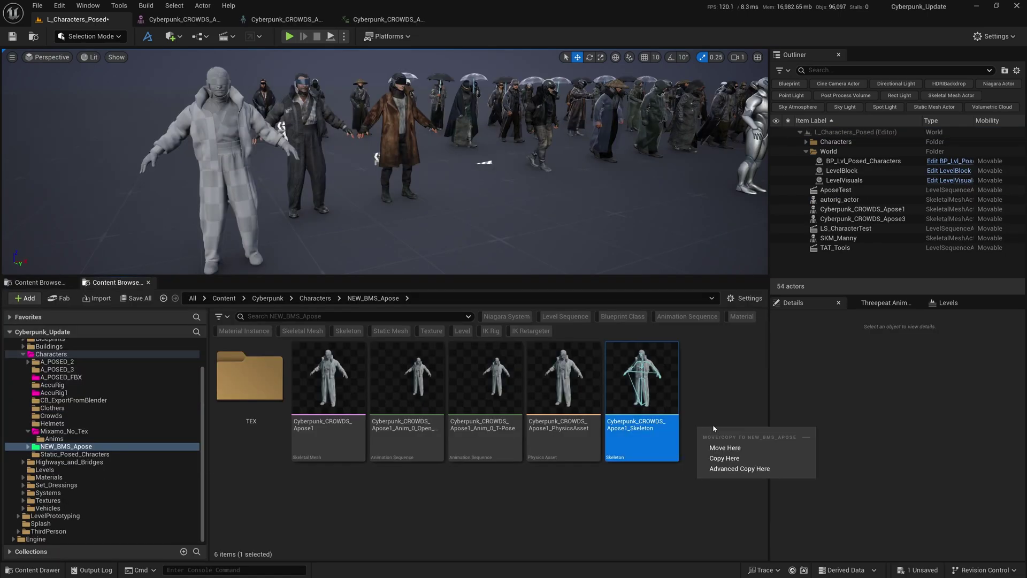
key("Escape")
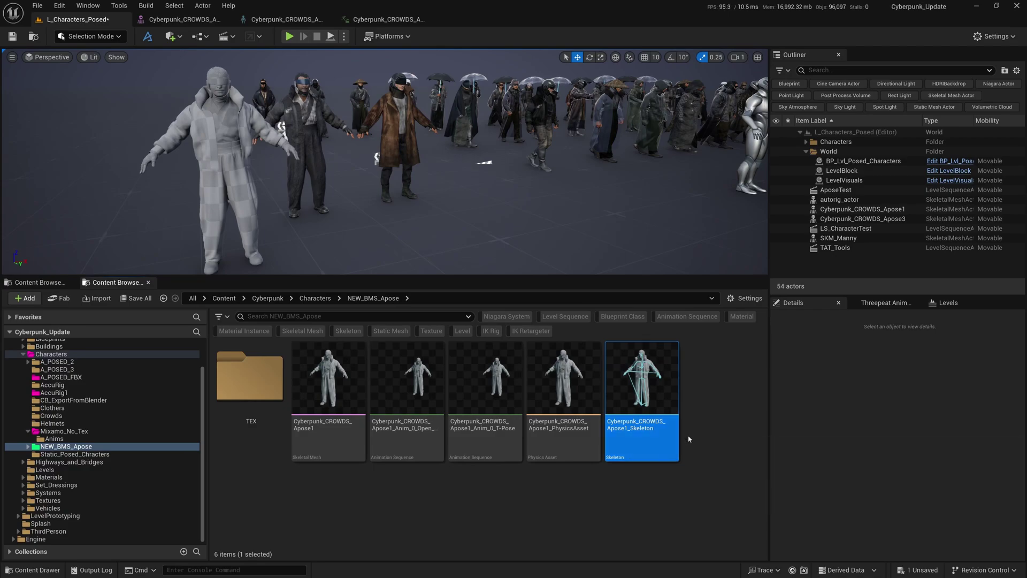
key("F2")
type("CP_Skeleton")
key("Return")
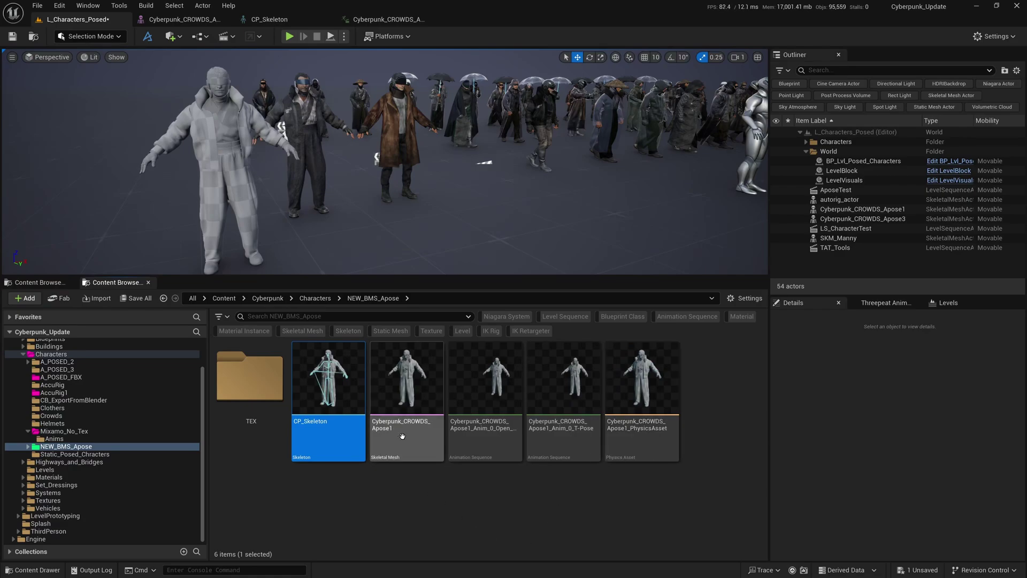
Rename the Cyberpunk_CROWDS_Apose1 skeletal mesh as SKM_CP_Apose1 and save all modified assets
key("Right")
key("F2")
key("BackSpace")
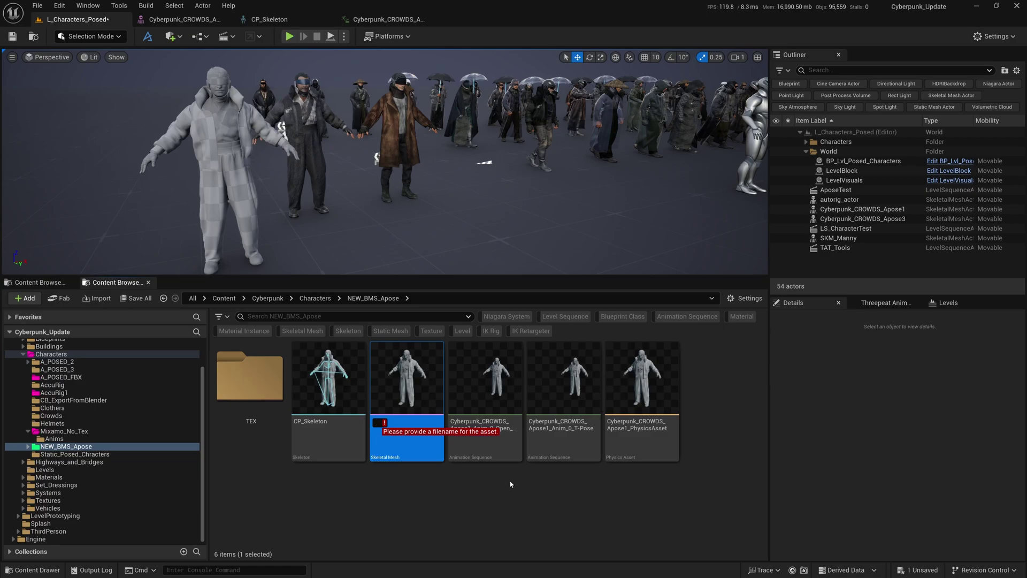
type("SKM_CP_Apose1")
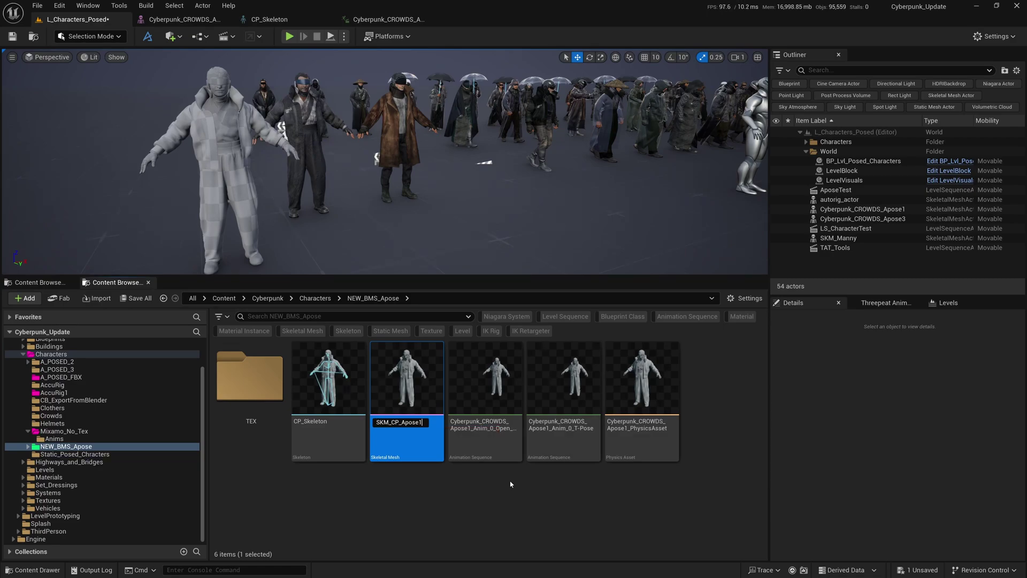
key("Return")
left_click(502, 509)
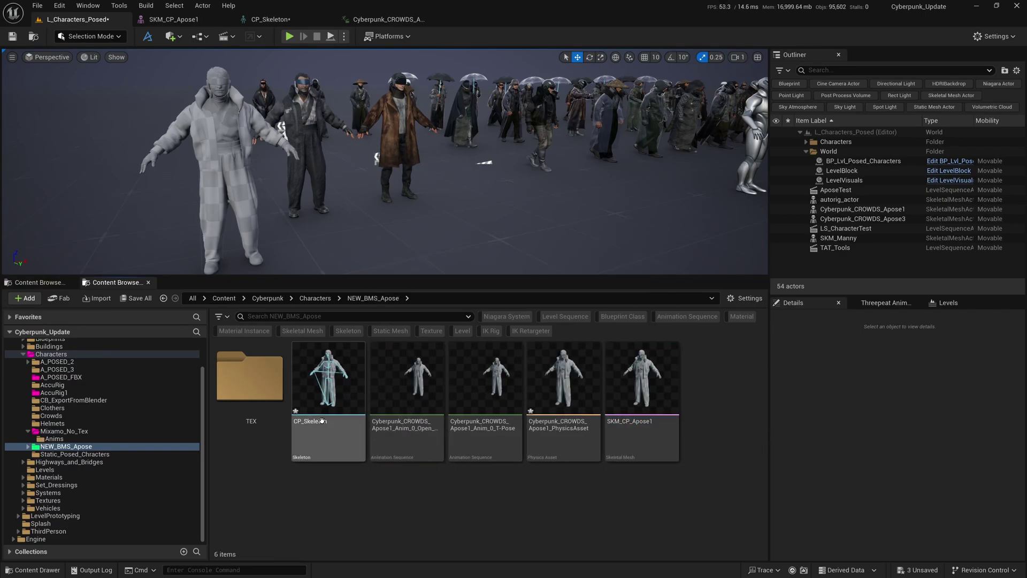
left_click(146, 300)
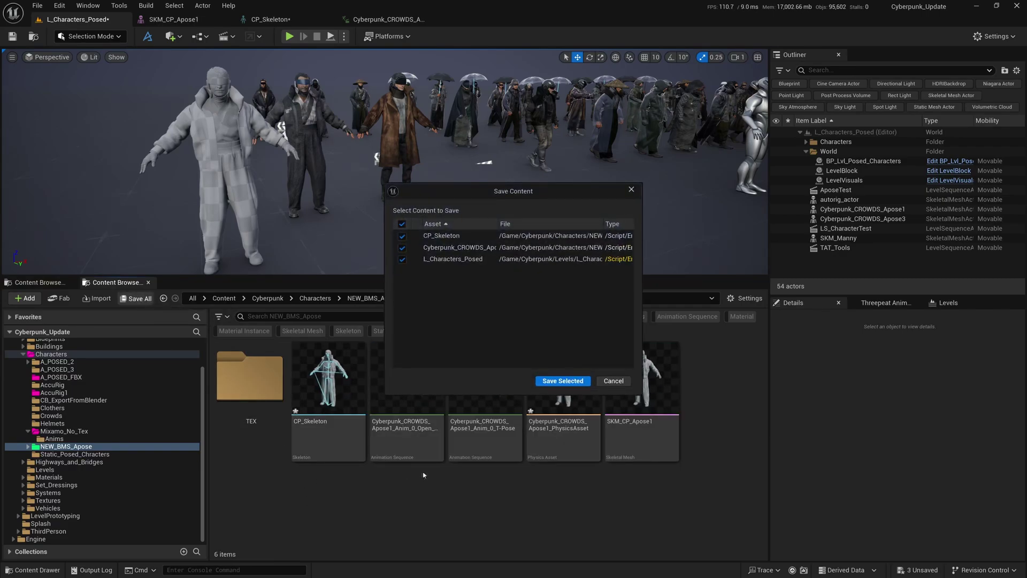
left_click(559, 380)
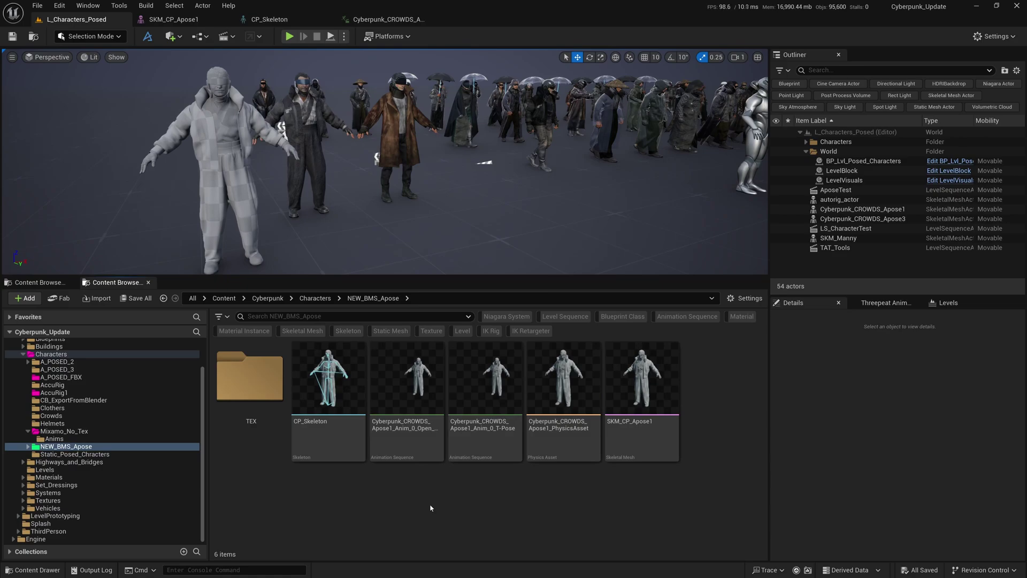
Add a level sequence named CP_Apose_Test, saved in the NEW_BMS_Apose folder
left_click(224, 36)
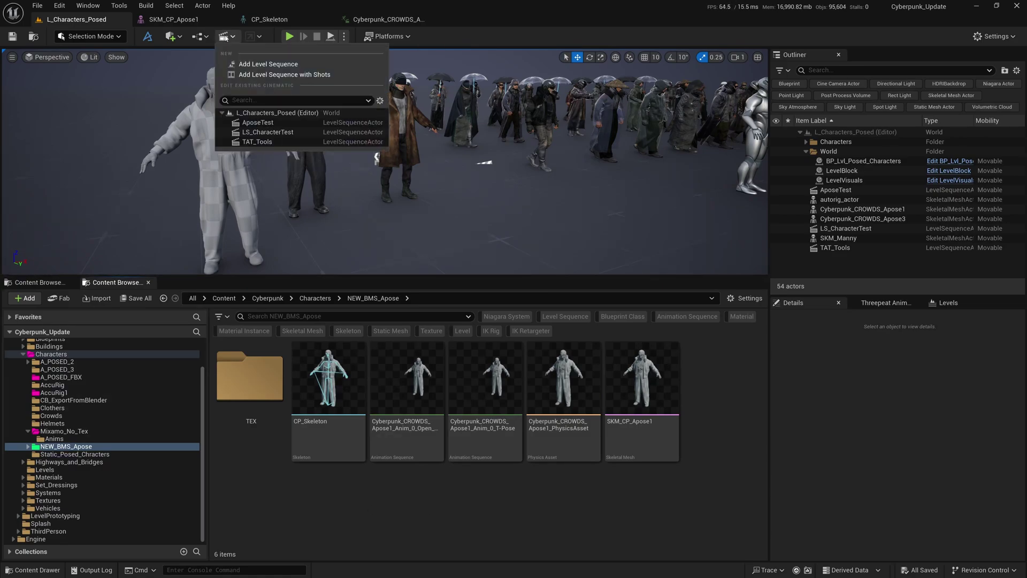
left_click(256, 64)
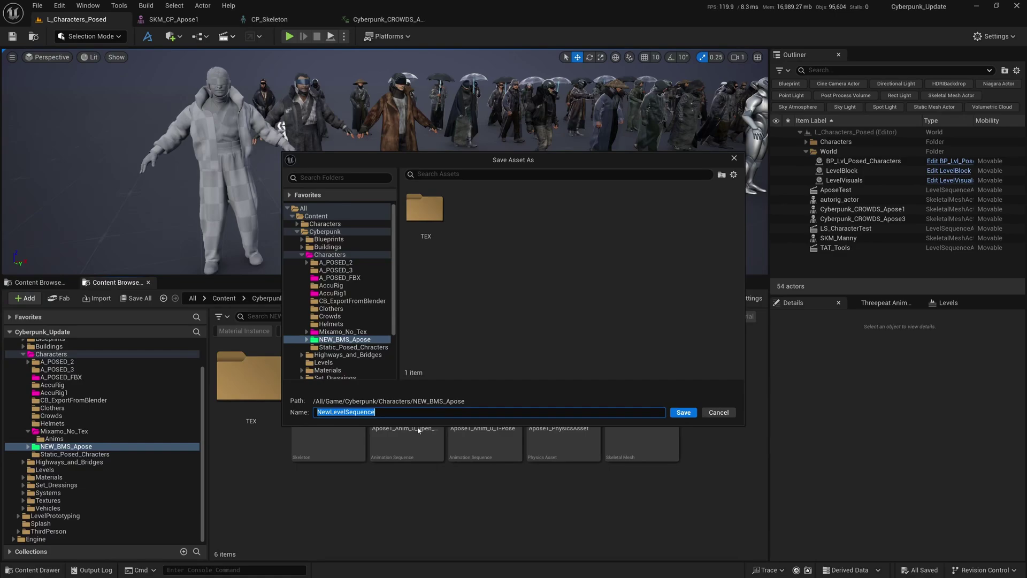
key("BackSpace")
key("Return")
Add the untextured Cyberpunk_CROWDS_Apose1 actor to the CP_Apose_Test sequence and check which animations are available for it
left_click(218, 159)
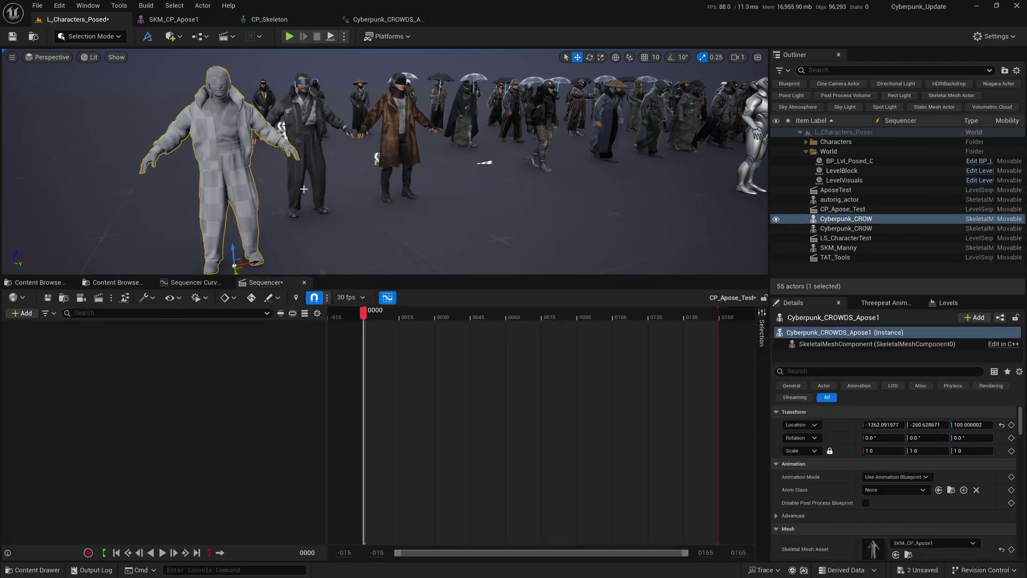
right_click_drag(364, 186, 359, 200)
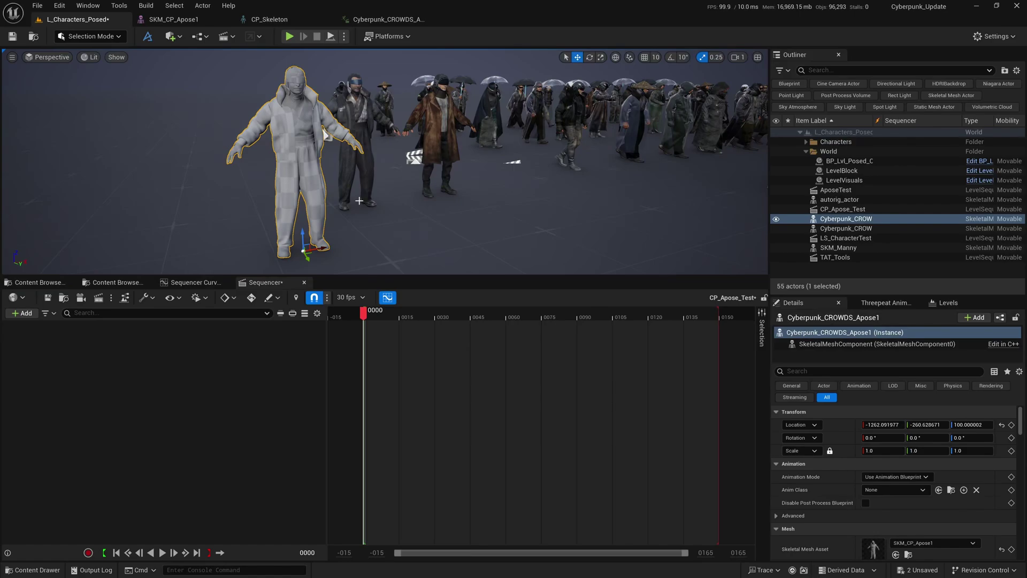
key("s")
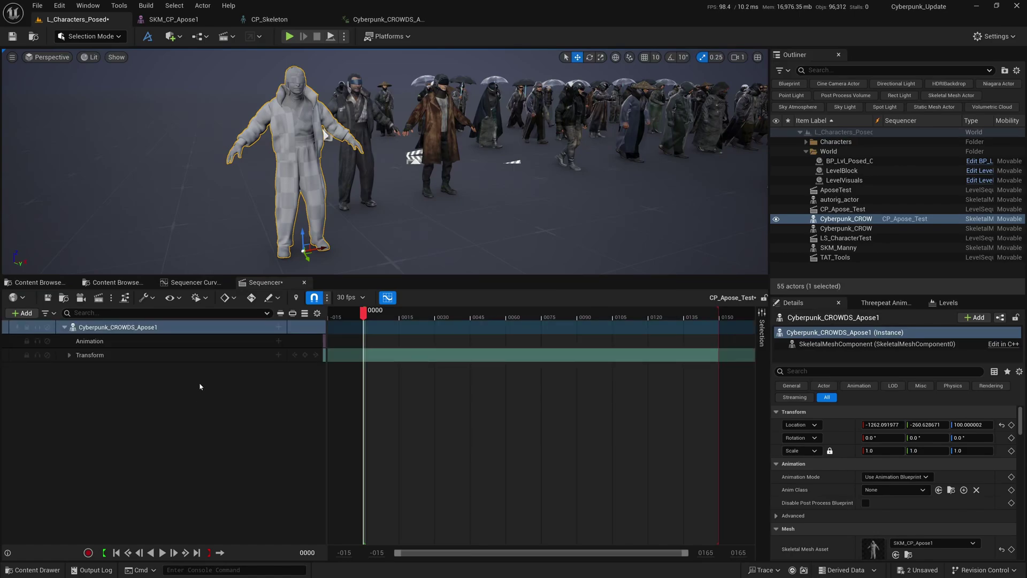
left_click(279, 343)
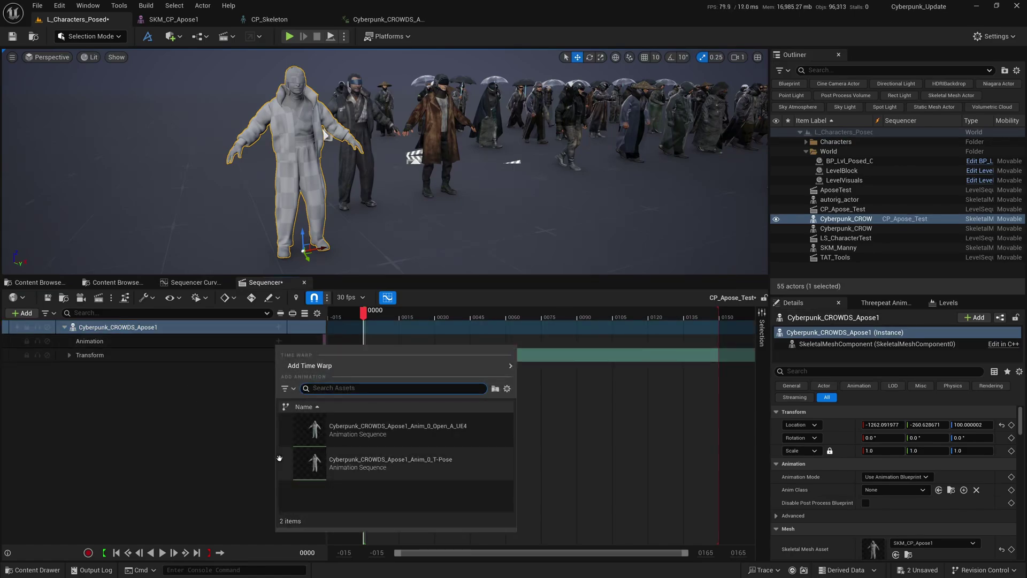
left_click(174, 357)
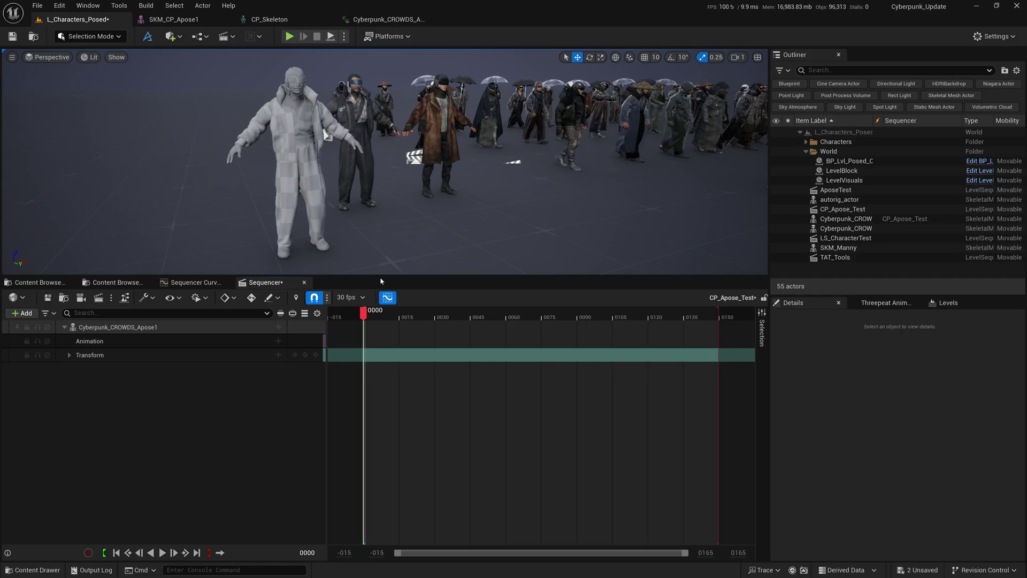
Browse to the Cyberpunk/Characters/Mixamo_No_Tex/Anims folder and select the CP_WalkingMale01 animation
left_click_drag(380, 275, 380, 368)
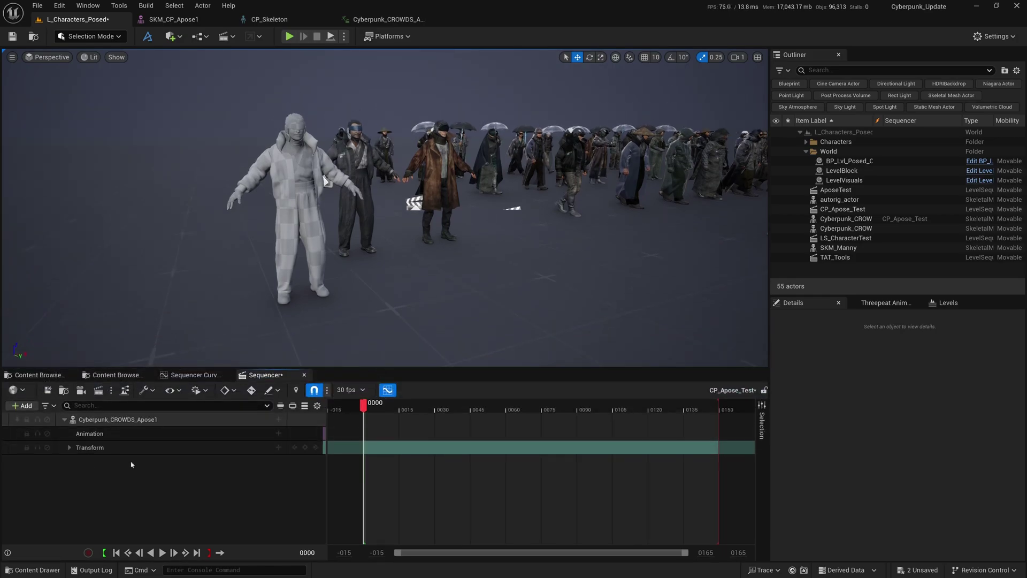
left_click(40, 376)
left_click_drag(383, 368, 387, 324)
left_click(46, 416)
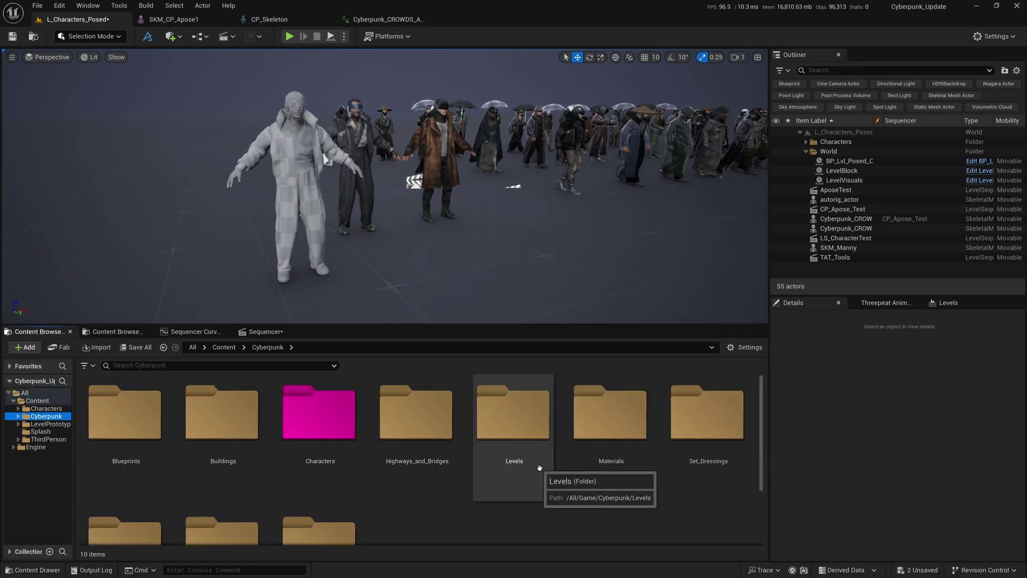
scroll(539, 467, "down", 2)
scroll(540, 471, "up", 2)
double_click(336, 419)
scroll(608, 471, "down", 2)
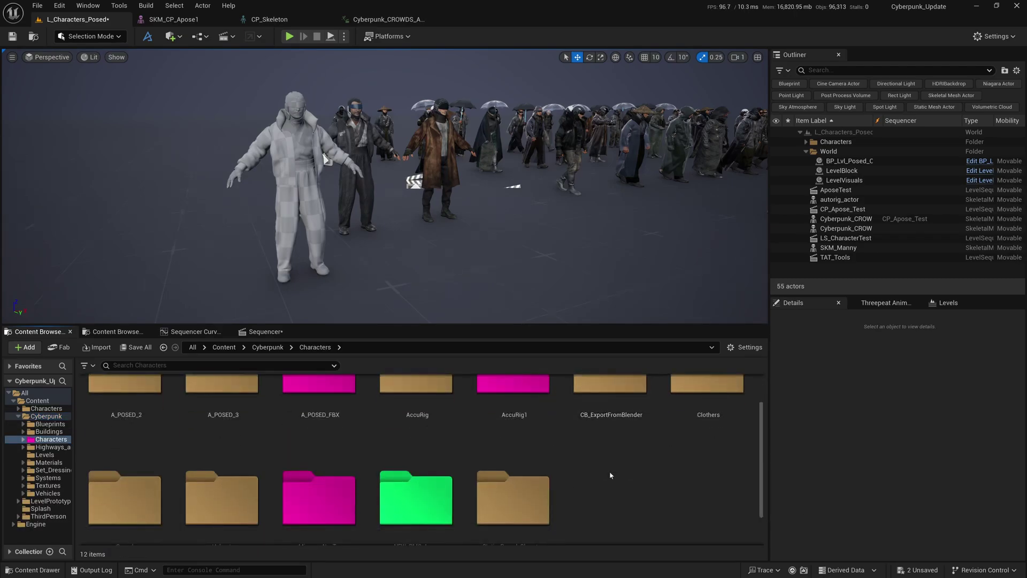
double_click(320, 484)
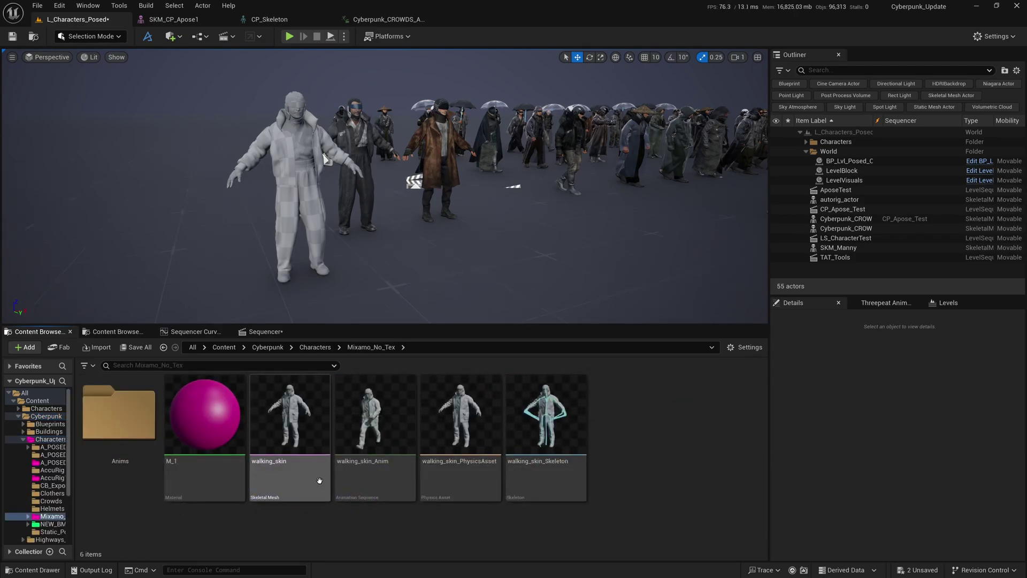
double_click(118, 414)
double_click(116, 423)
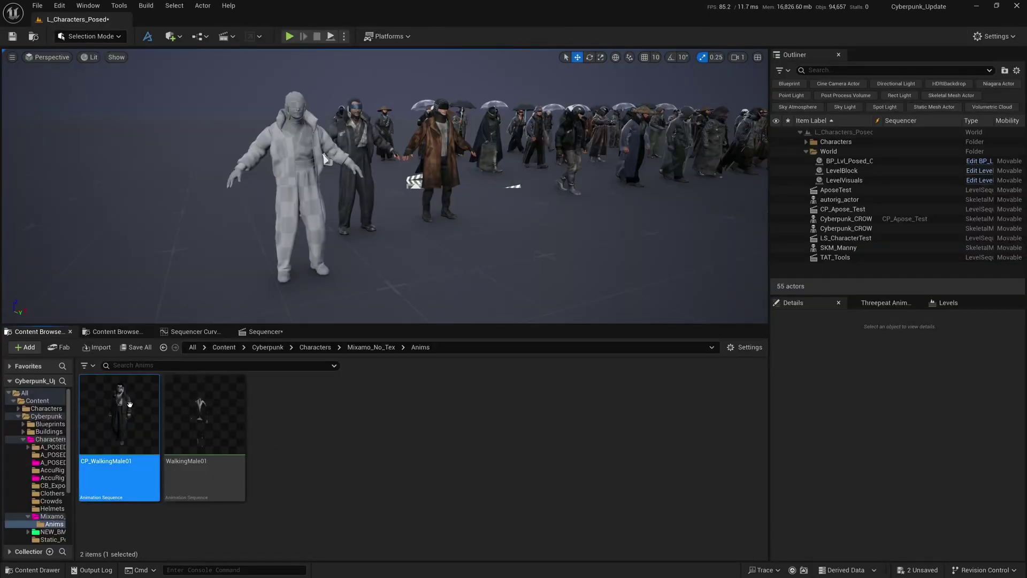
Open Retarget Animations for the selected animation, with walking_skin as the source skeletal mesh and SKM_CP_Apose1 as the target
right_click(130, 405)
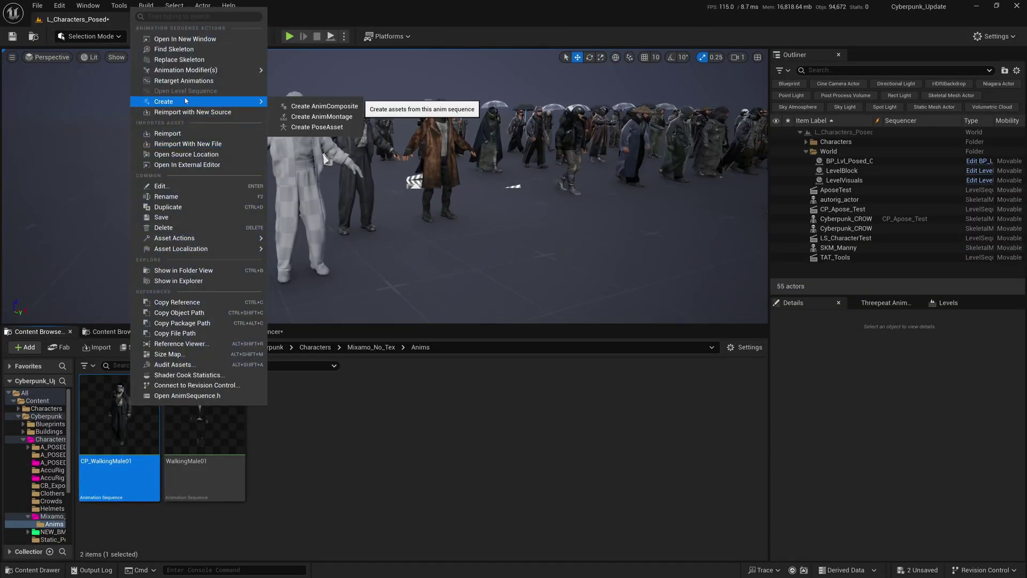
left_click(183, 81)
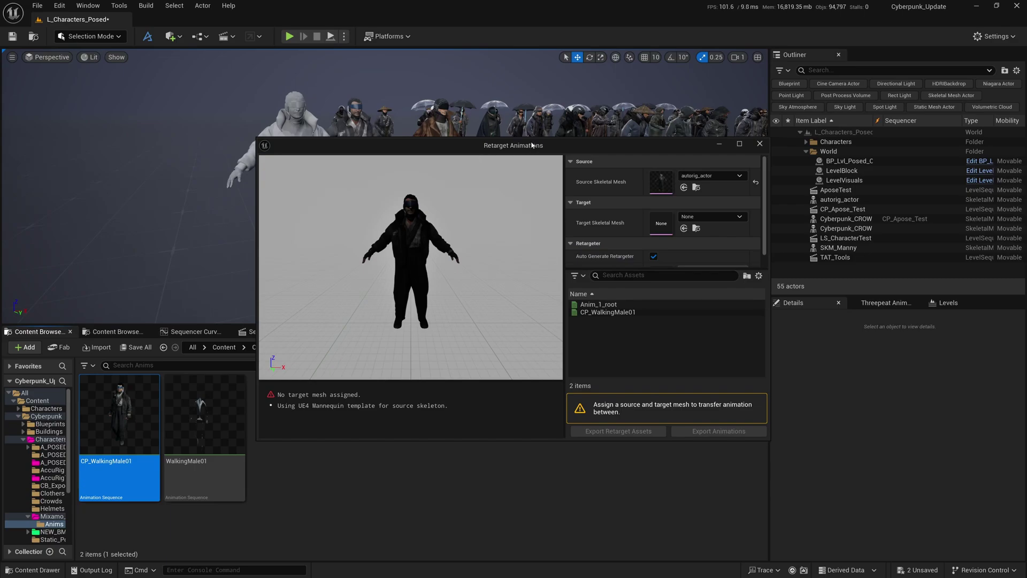
left_click_drag(554, 150, 473, 139)
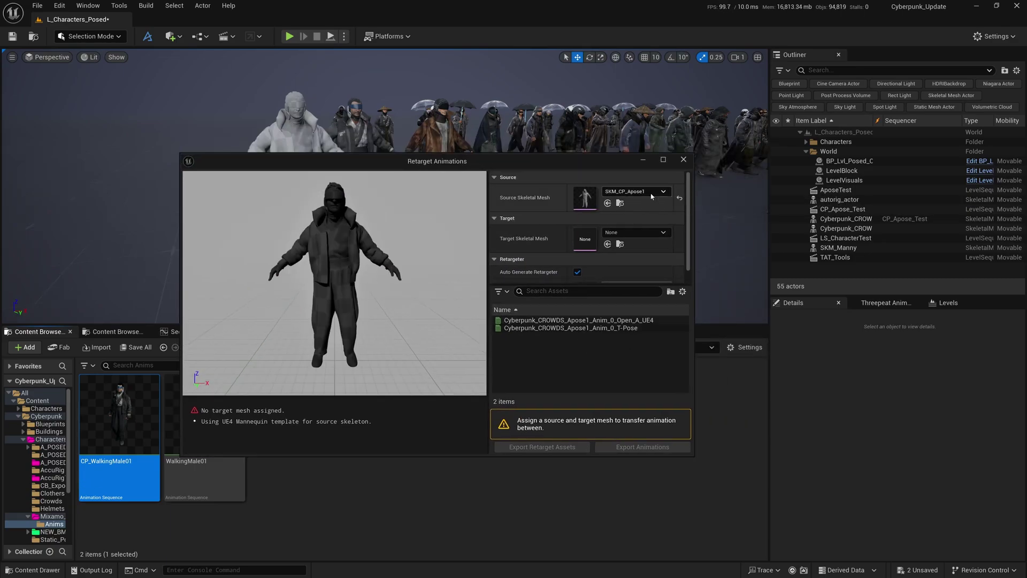
left_click(635, 191)
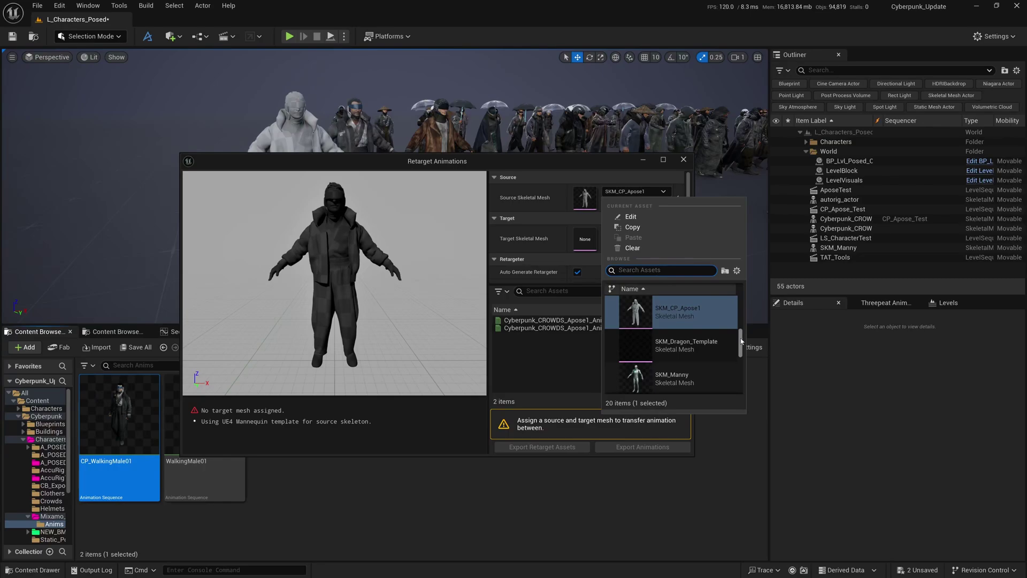
left_click_drag(741, 341, 740, 331)
scroll(675, 342, "down", 10)
left_click(679, 380)
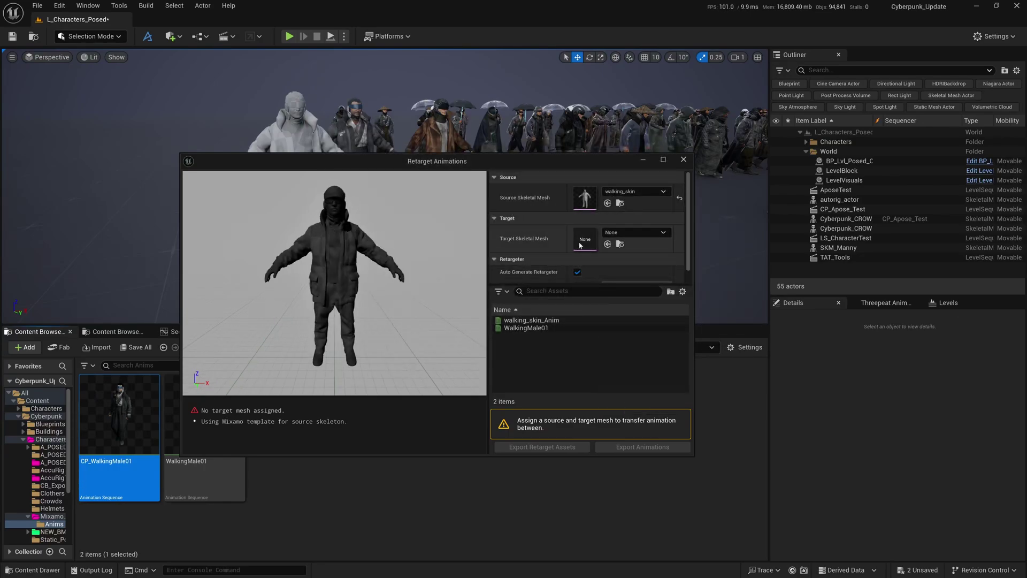
left_click(635, 232)
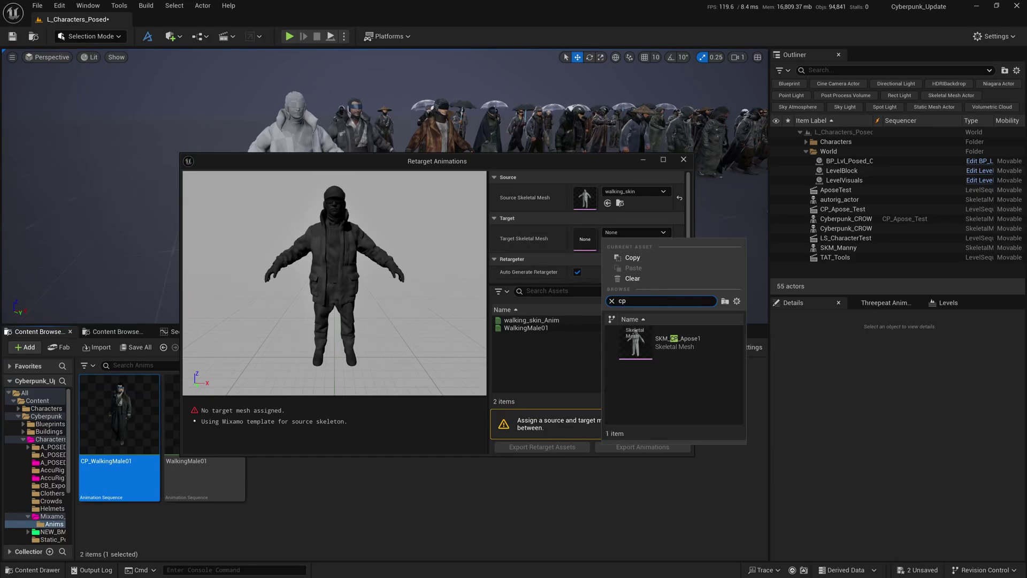
key("Return")
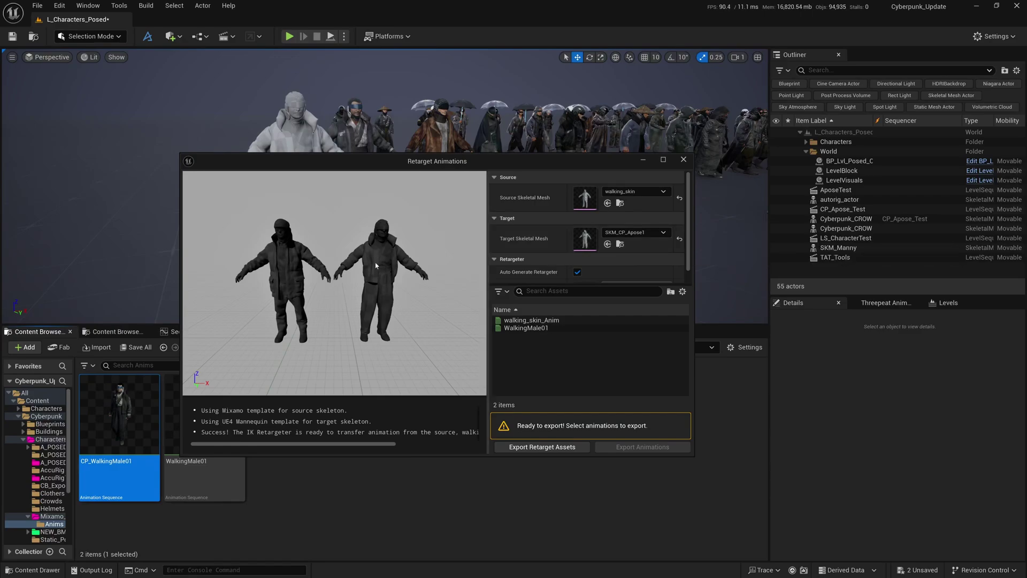
Export the retargeted WalkingMale01 animation to the NEW_BMS_Apose folder with the prefix CP_Walk
left_click(516, 328)
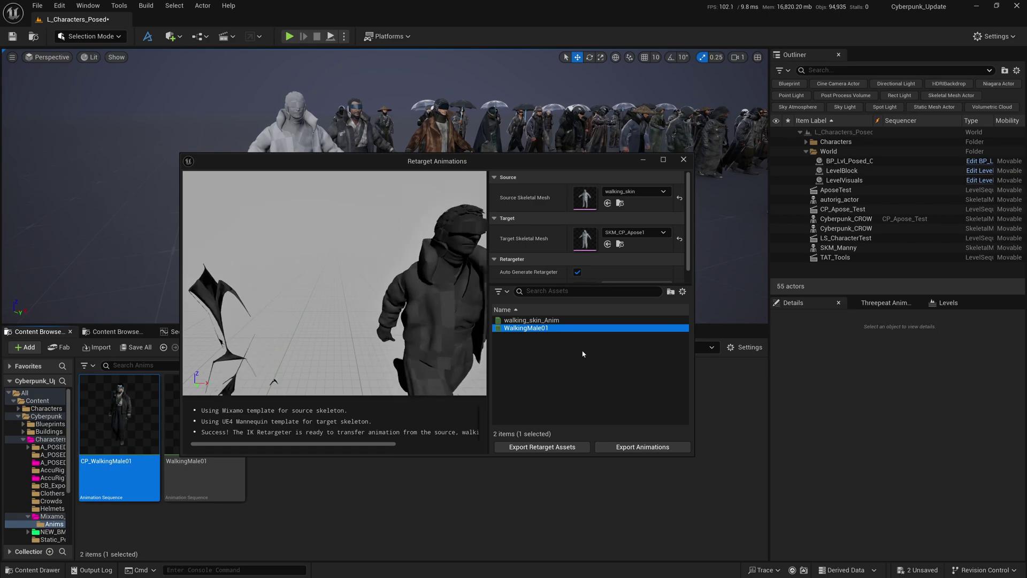
left_click(635, 447)
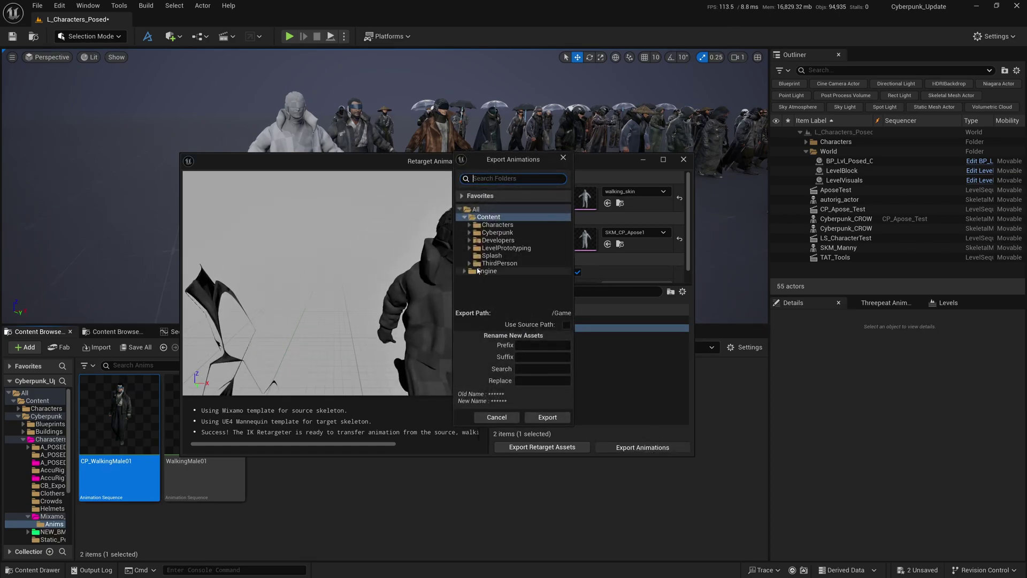
left_click(469, 232)
left_click(474, 255)
scroll(527, 284, "down", 3)
left_click(516, 278)
left_click(540, 345)
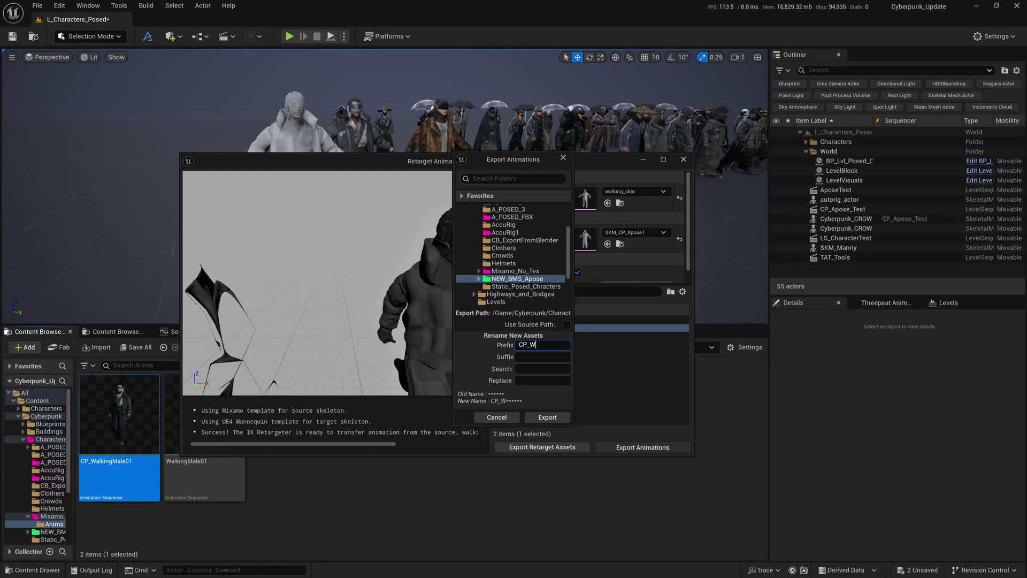
left_click(547, 418)
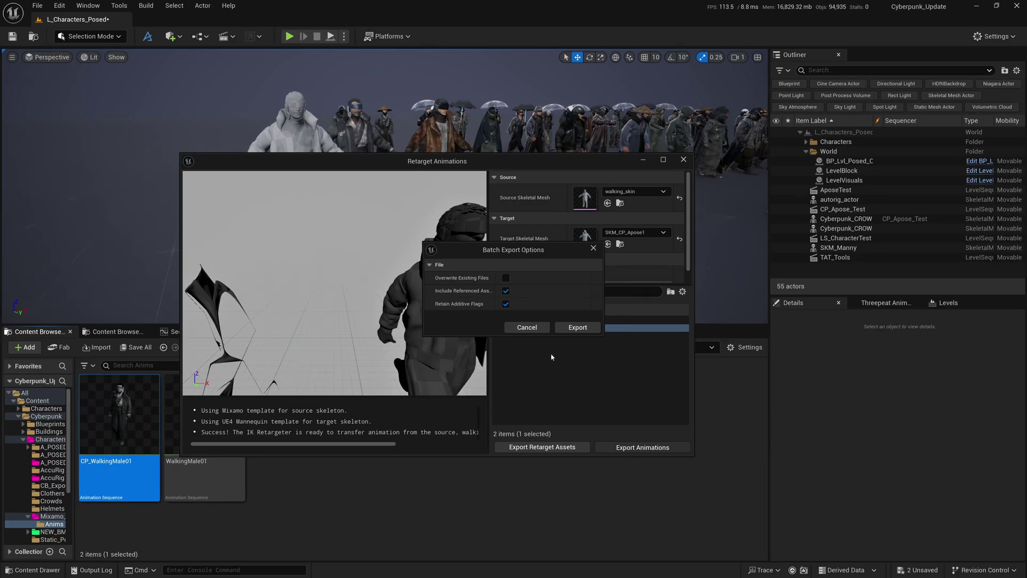
left_click(577, 326)
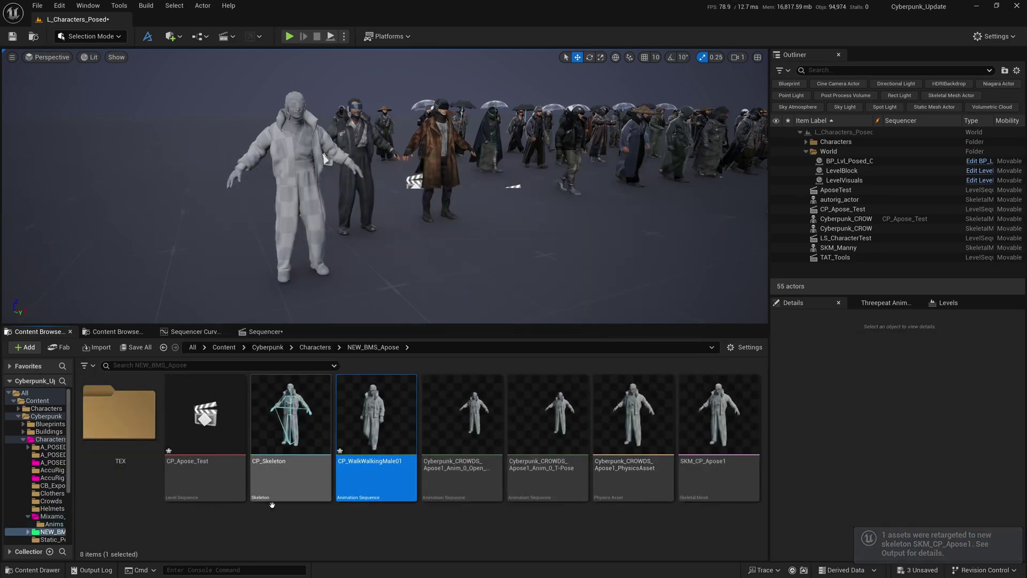
Add the CP_WalkWalkingMale01 animation to the Cyberpunk_CROWDS_Apose1 track in the CP_Apose_Test sequence and preview the playback
left_click(262, 332)
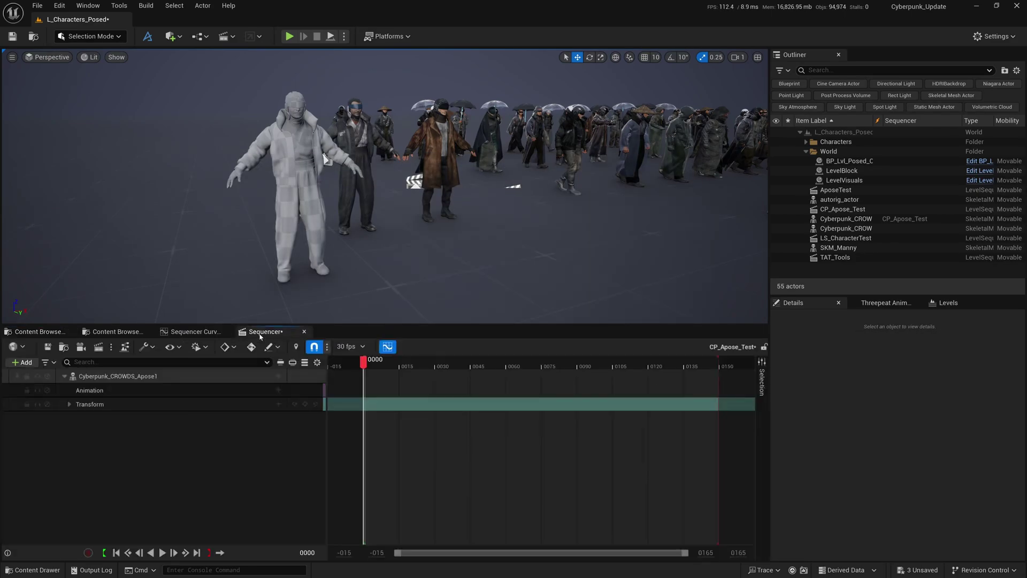
left_click(278, 391)
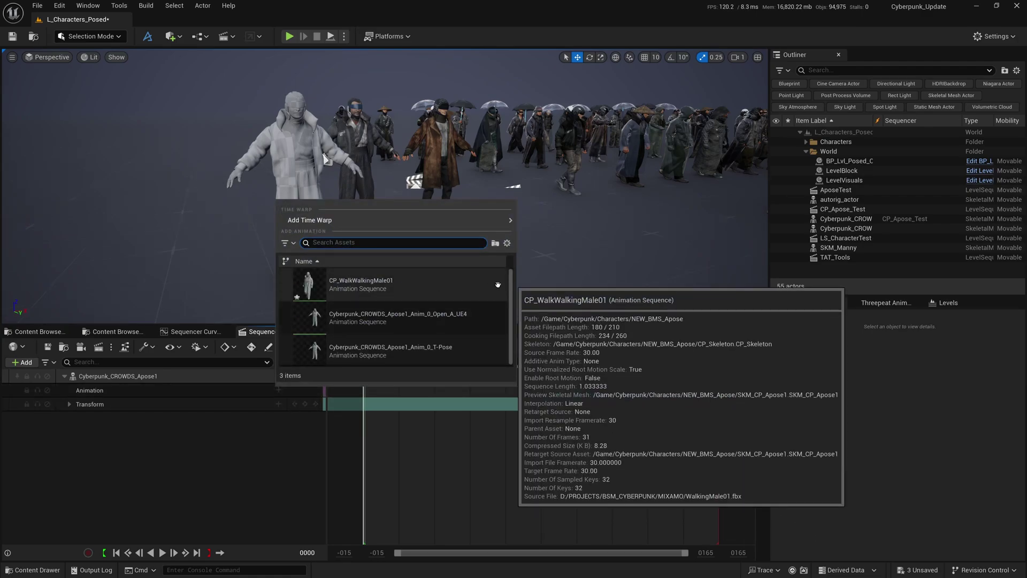
left_click(417, 285)
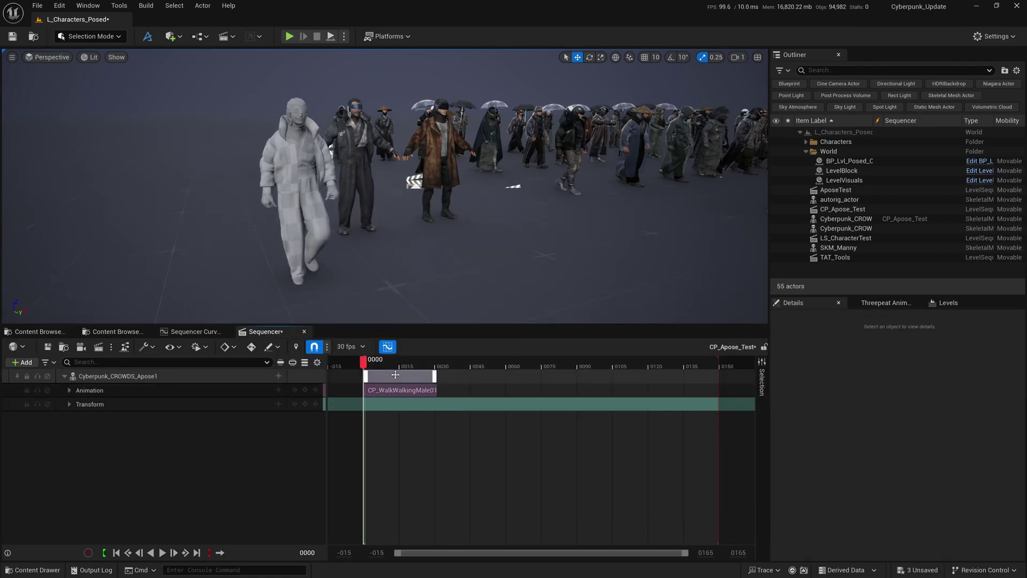
key("space")
key("space")
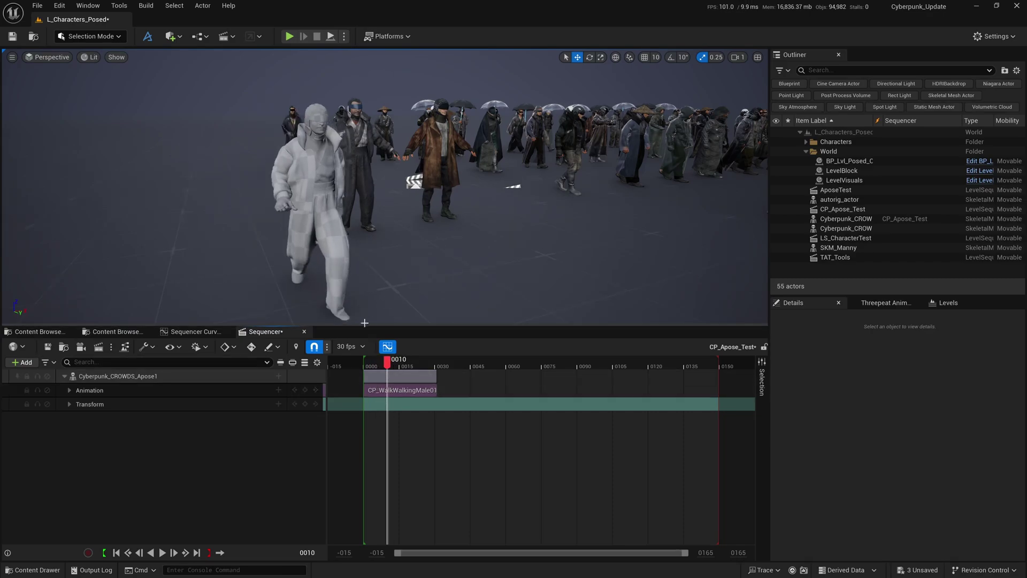
Apply the FalconVisorV1_Diffuse texture from the TEX folder to the visor of the untextured character
left_click_drag(362, 325, 315, 412)
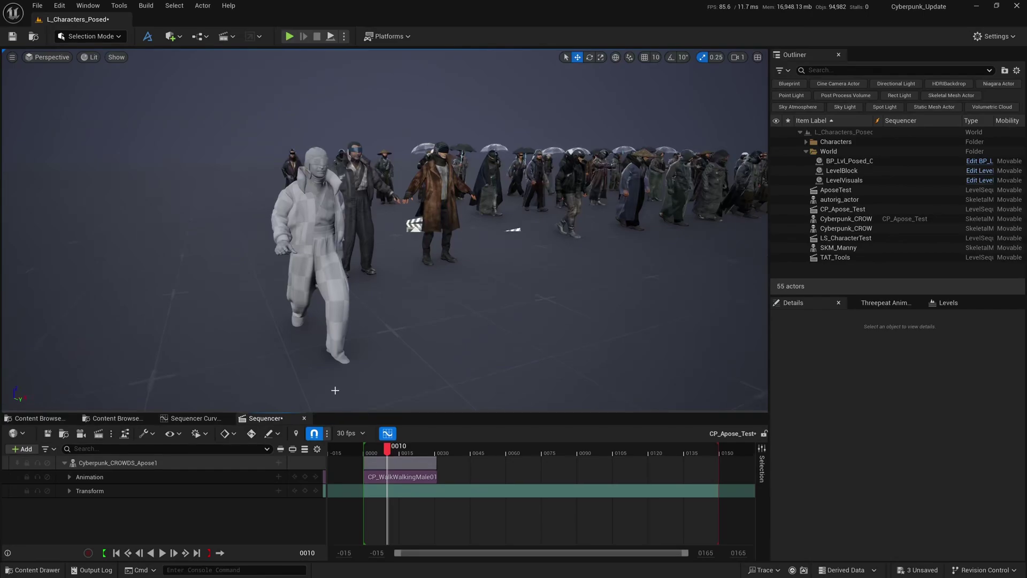
left_click(114, 417)
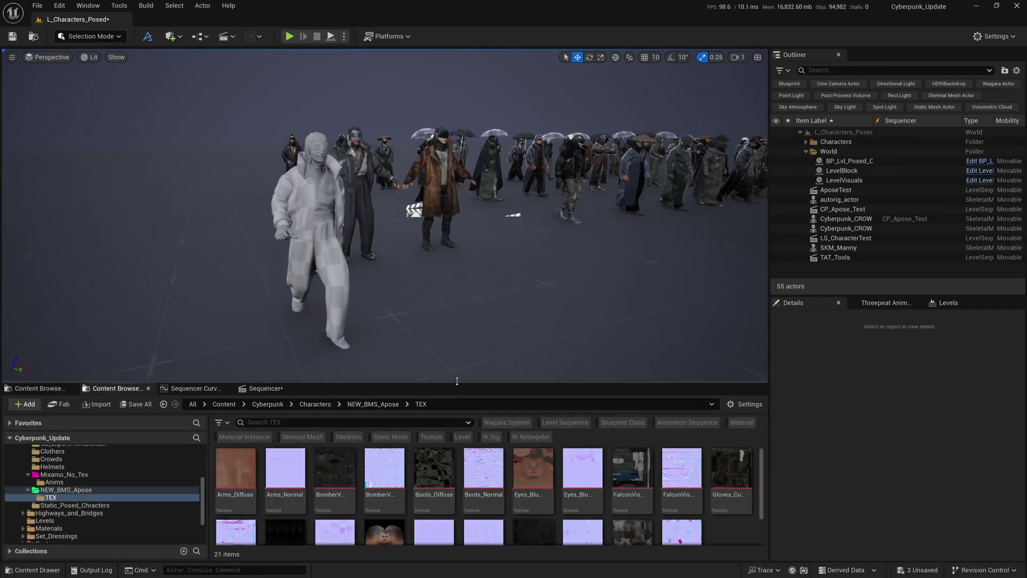
left_click_drag(457, 382, 457, 335)
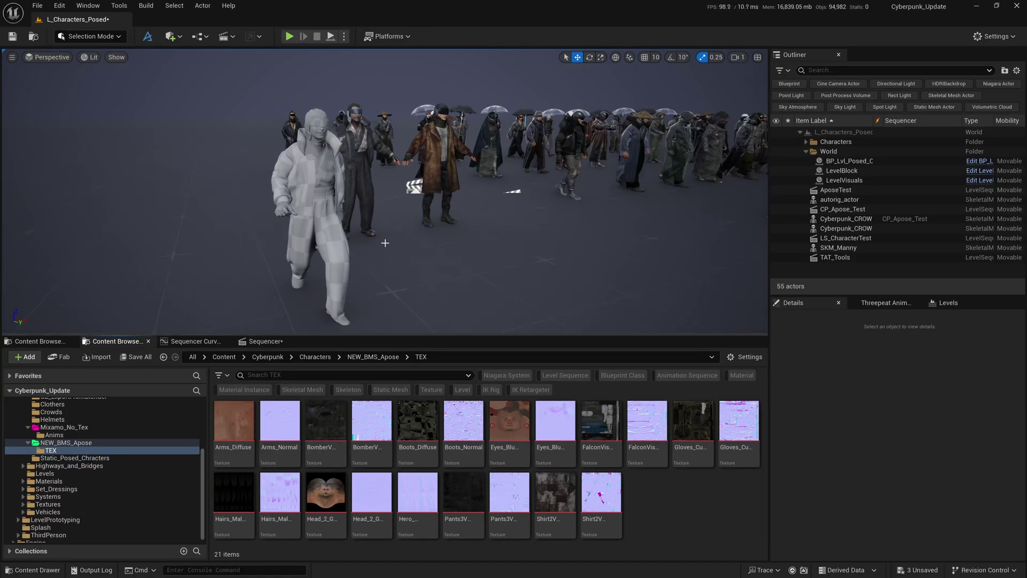
key("w")
right_click_drag(385, 243, 385, 243)
scroll(385, 243, "up", 3)
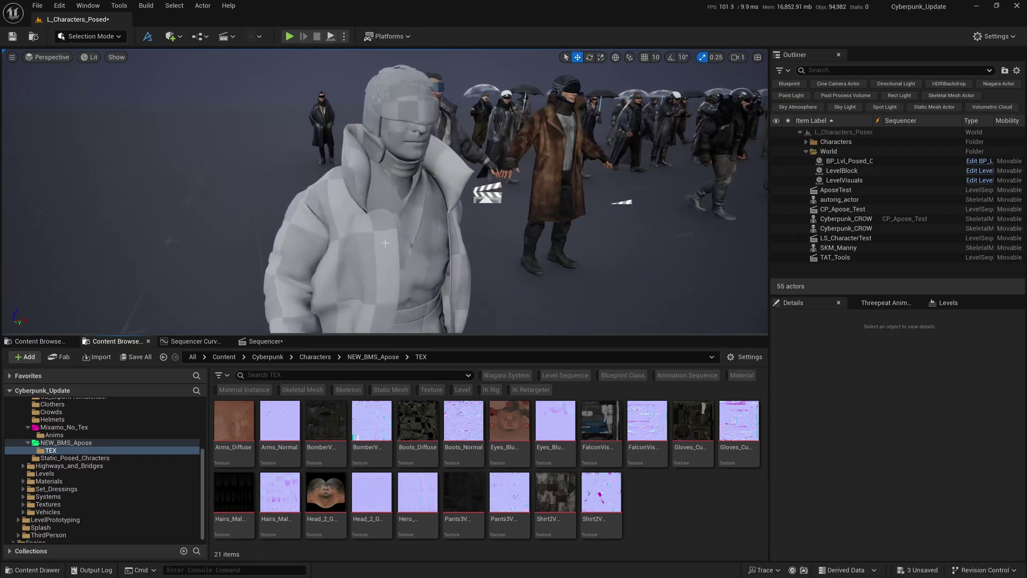
left_click_drag(391, 165, 381, 154)
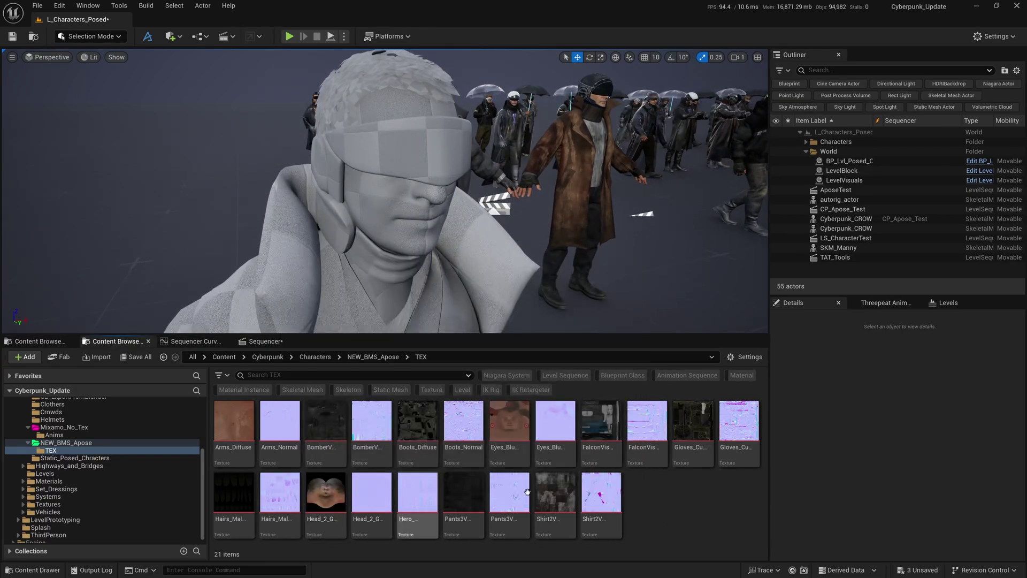
scroll(426, 505, "up", 2, "ctrl")
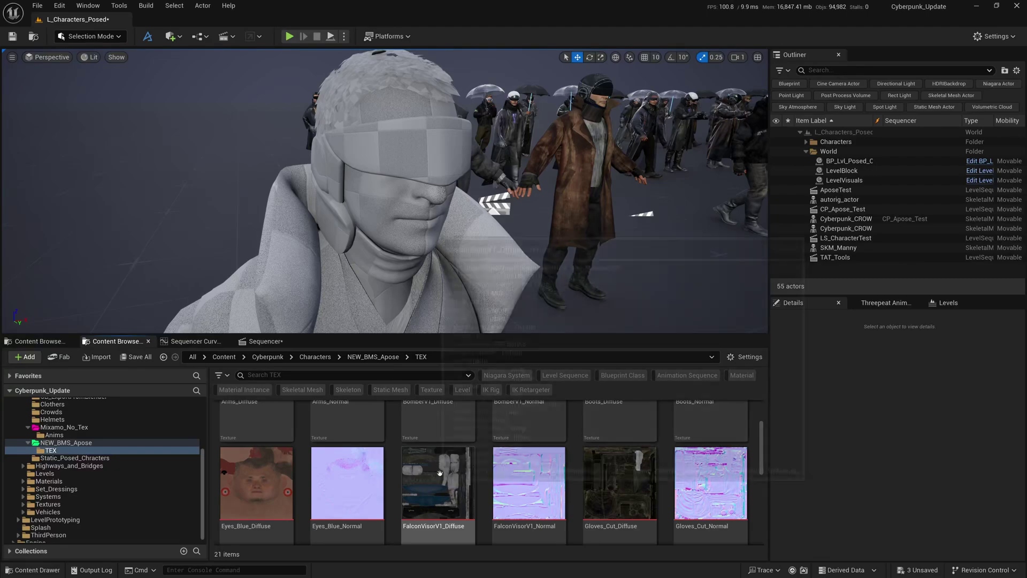
left_click_drag(442, 475, 407, 149)
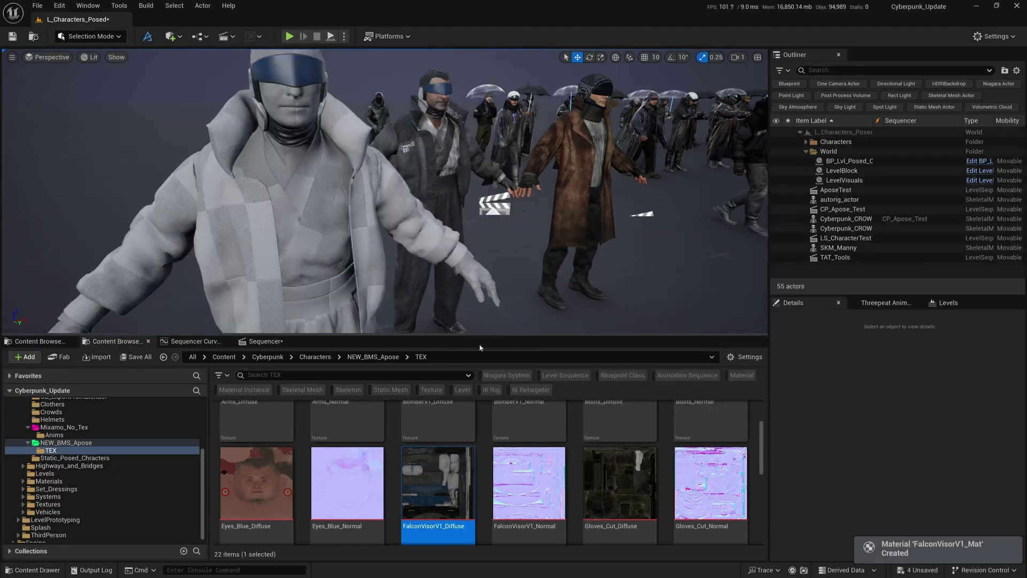
Open the FalconVisorV1_Mat material, spread its diffuse and normal Texture Sample nodes apart in the graph and apply the changes
scroll(428, 472, "down", 3, "ctrl")
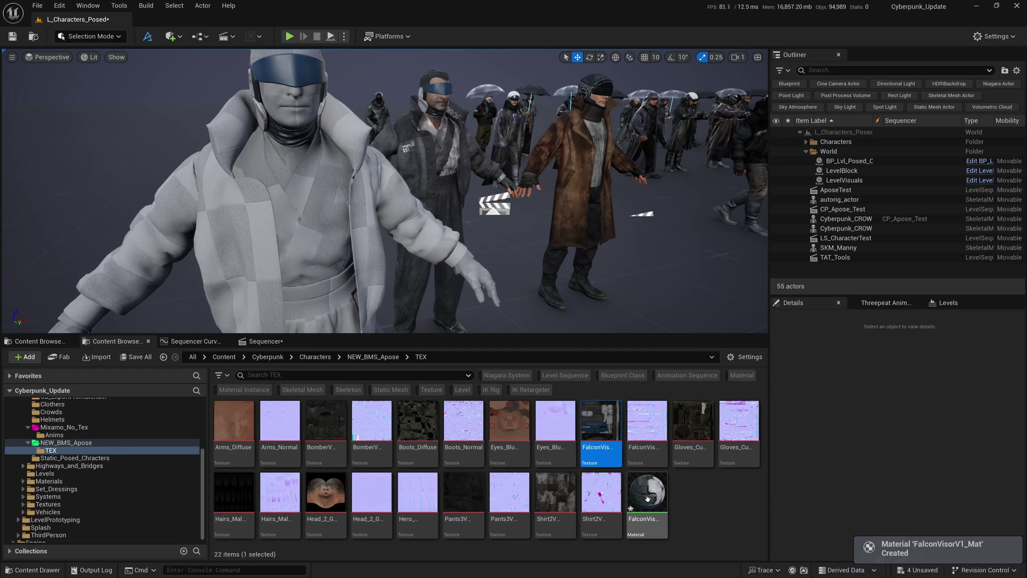
mouse_move(647, 498)
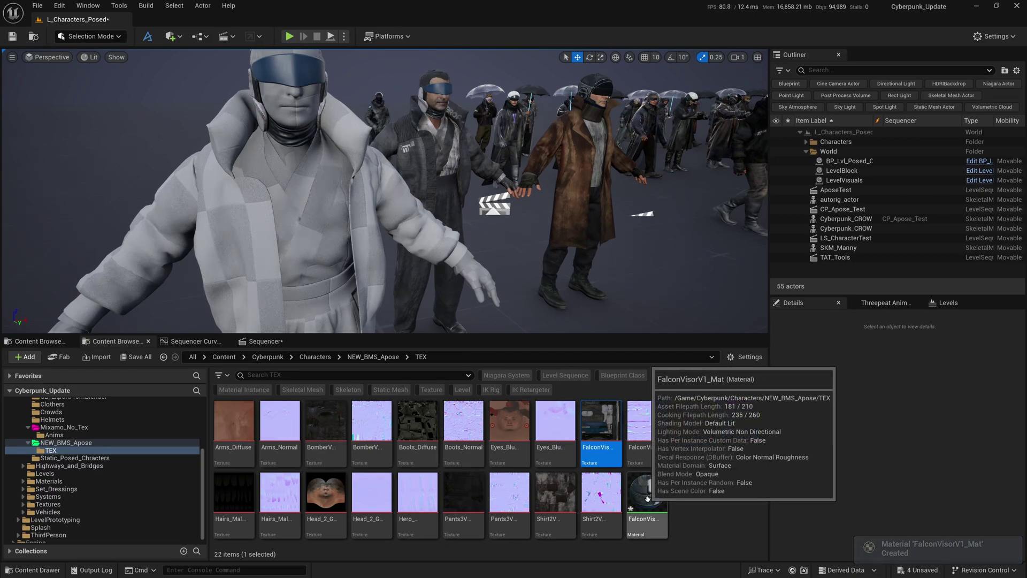
left_click(647, 498)
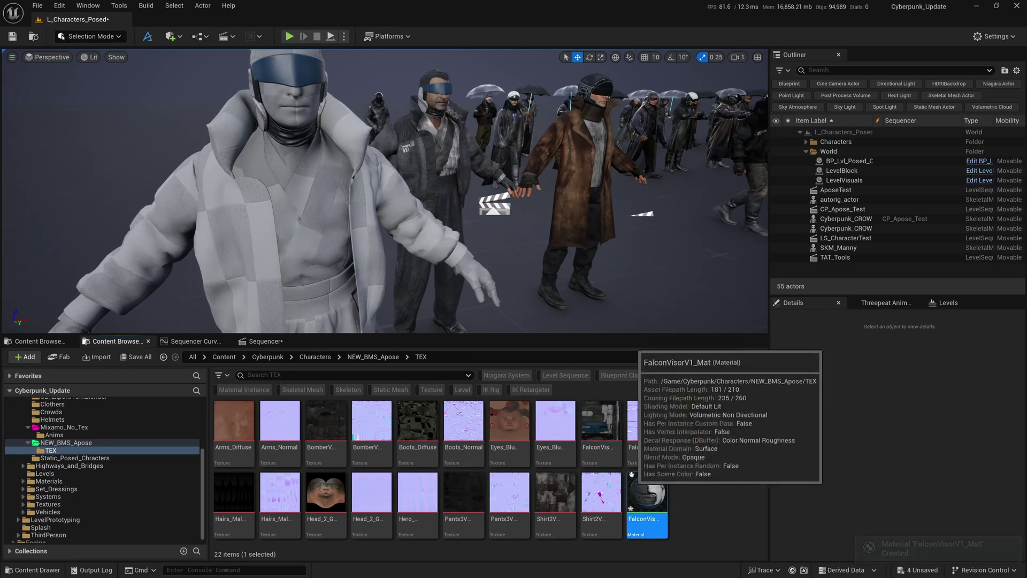
double_click(648, 494)
scroll(443, 268, "up", 4)
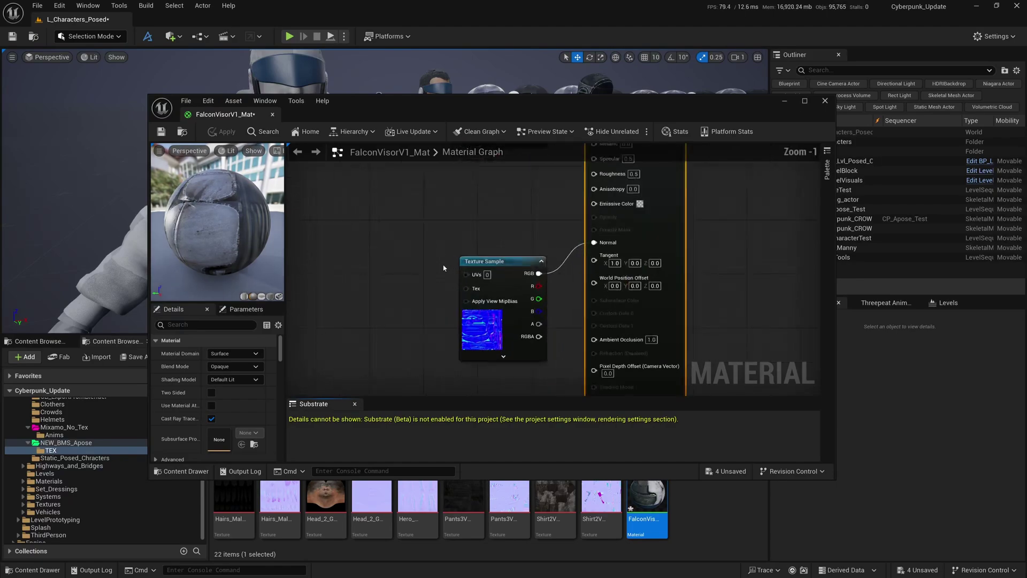
left_click_drag(508, 259, 460, 235)
right_click_drag(529, 202, 527, 385)
left_click_drag(523, 193, 481, 285)
right_click_drag(554, 315, 517, 266)
left_click_drag(435, 198, 404, 172)
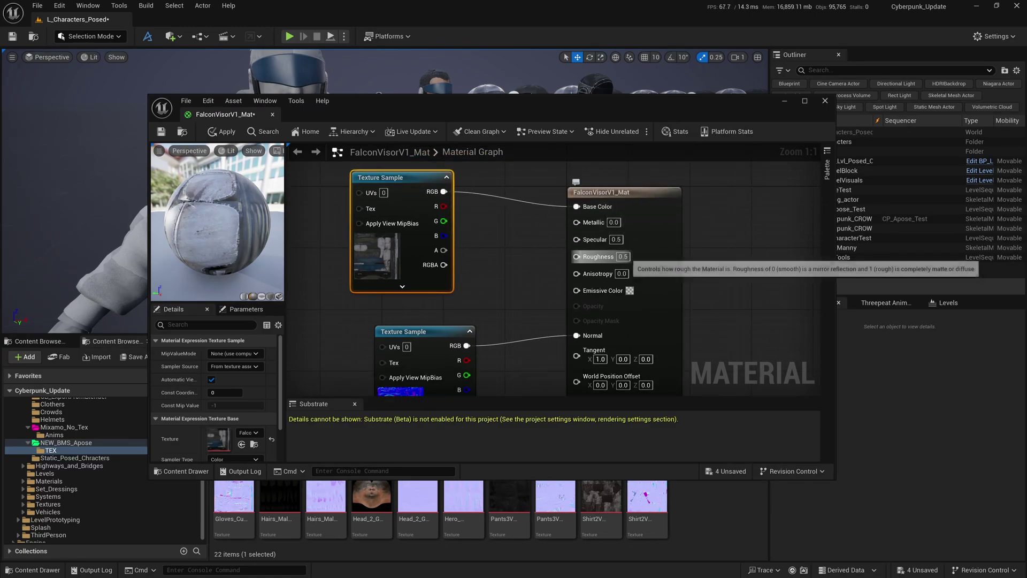
right_click_drag(528, 261, 555, 265)
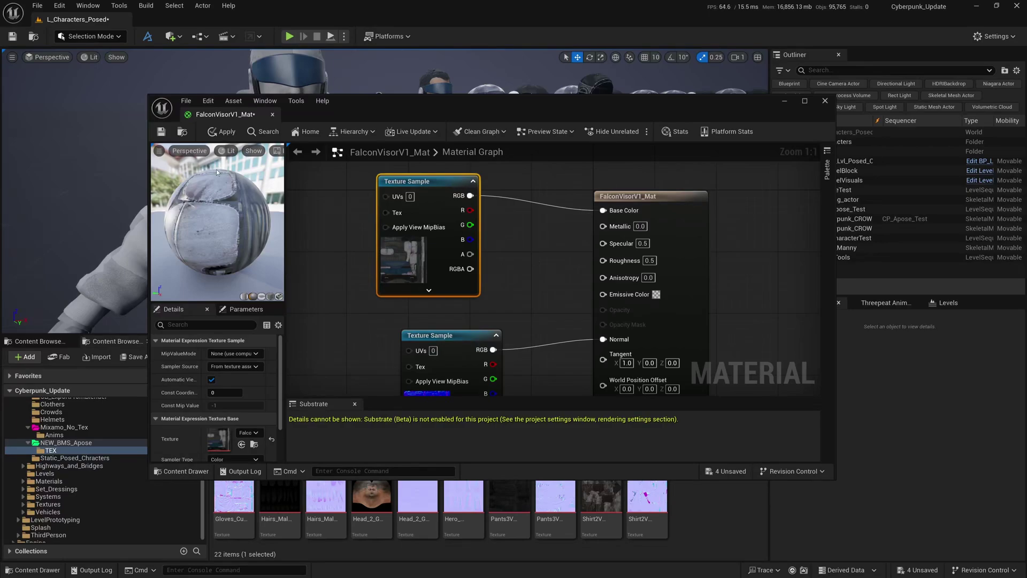
left_click(227, 135)
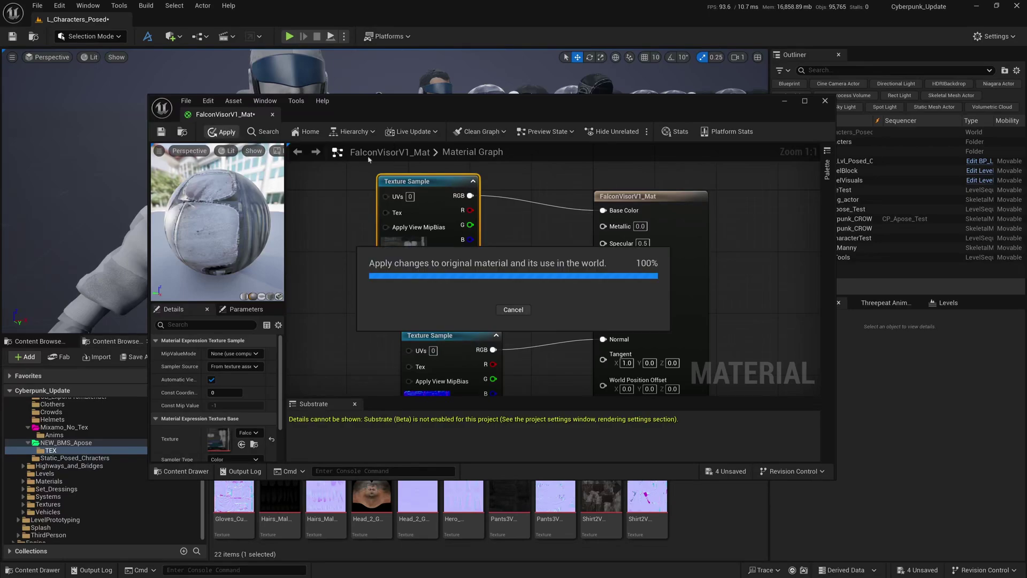
Close the visor material and apply the Head_2_GB diffuse texture to the character's face and the BomberV1 diffuse texture to the jacket
left_click(824, 100)
right_click_drag(374, 320, 389, 349)
left_click_drag(371, 492, 478, 175)
right_click_drag(478, 175, 447, 470)
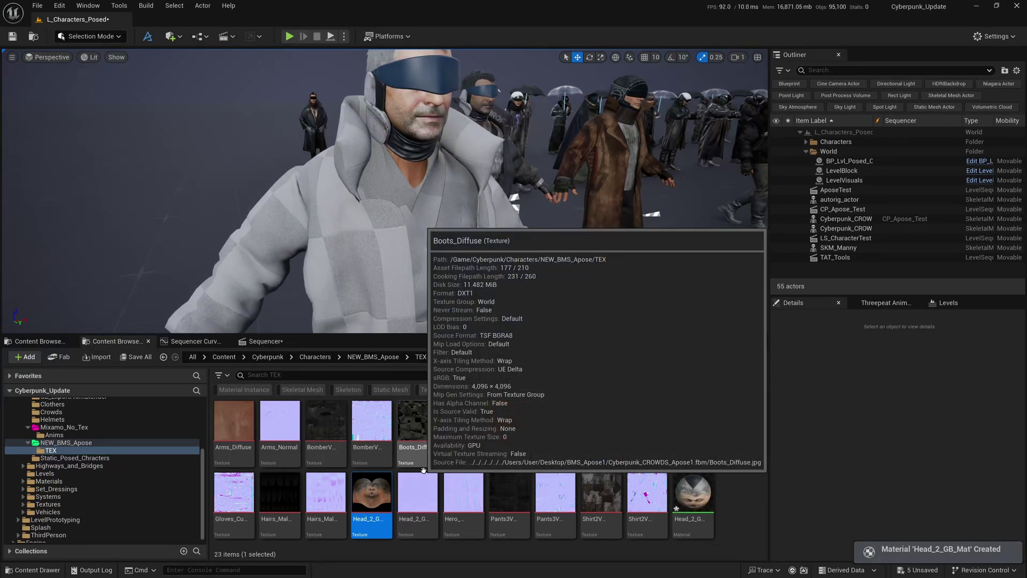
left_click_drag(422, 300, 421, 353)
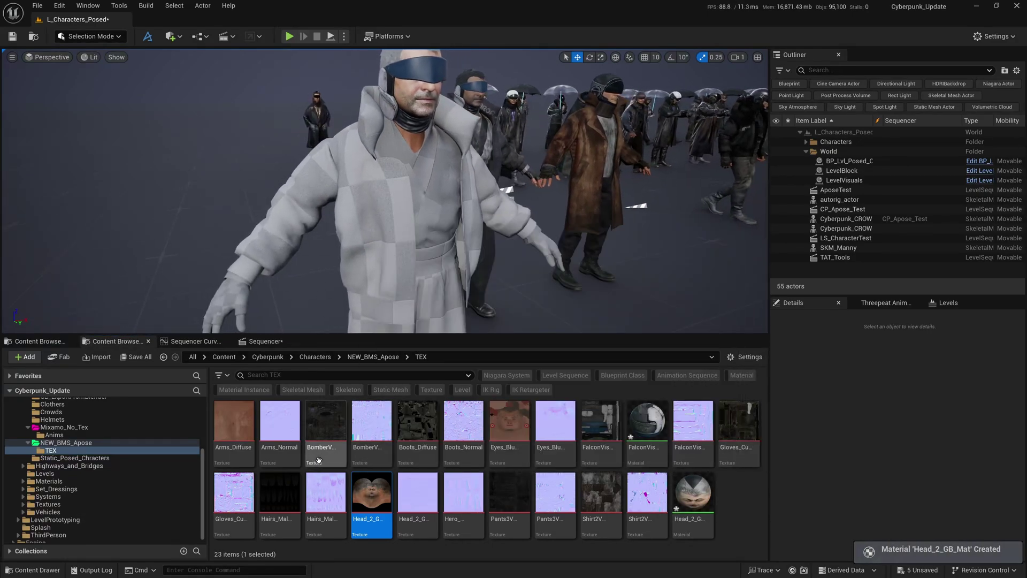
left_click_drag(319, 460, 473, 250)
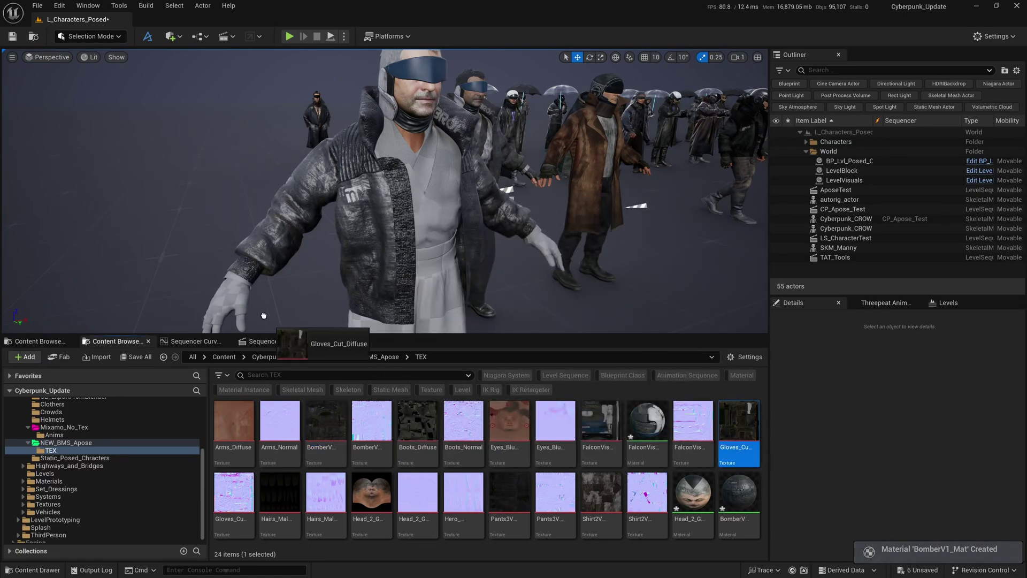
Apply the Gloves_Cut_Diffuse texture to the character's gloves and the Arms_Diffuse texture to the bare fingers
left_click_drag(262, 314, 240, 295)
scroll(241, 294, "down", 2)
left_click_drag(240, 428, 232, 300)
scroll(247, 279, "up", 2)
left_click_drag(332, 303, 332, 302)
scroll(421, 294, "up", 3)
scroll(421, 294, "down", 3)
middle_click_drag(424, 281, 438, 261)
scroll(439, 261, "up", 2)
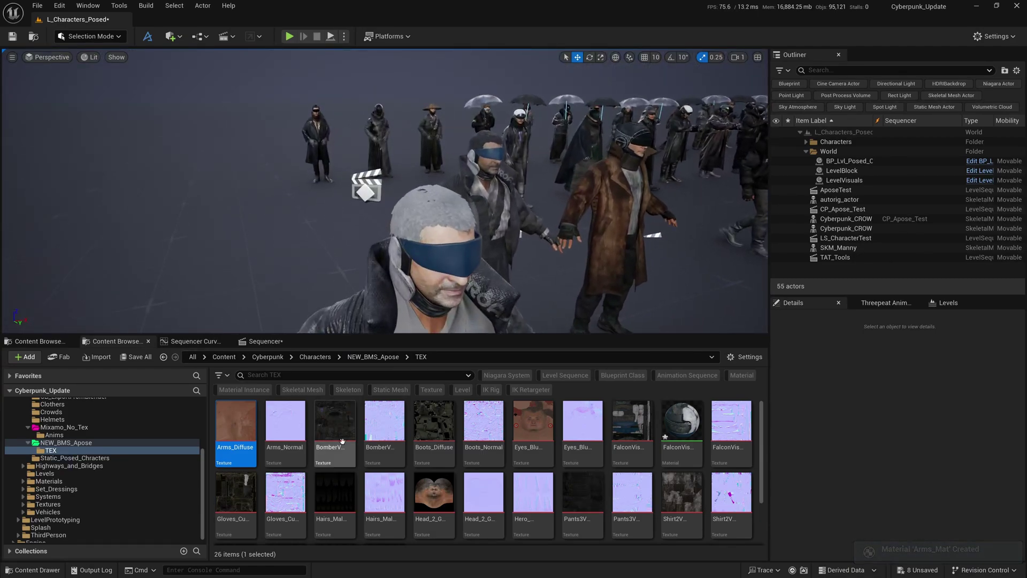
Apply the Hairs_Male diffuse texture to the character's hair and the Pants3V2 diffuse texture to the trousers
left_click_drag(335, 495, 423, 216)
scroll(518, 210, "down", 2)
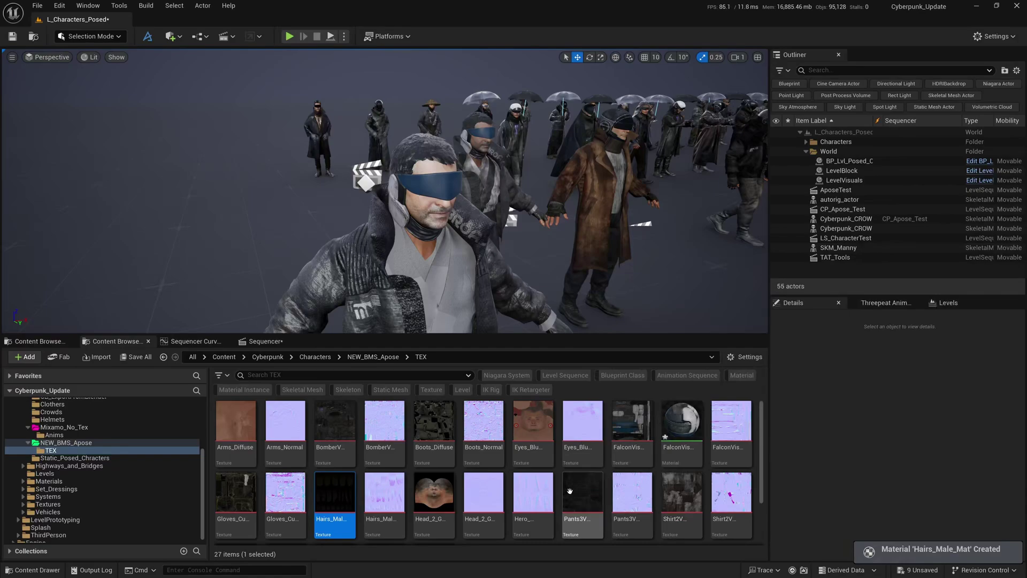
left_click_drag(583, 497, 363, 282)
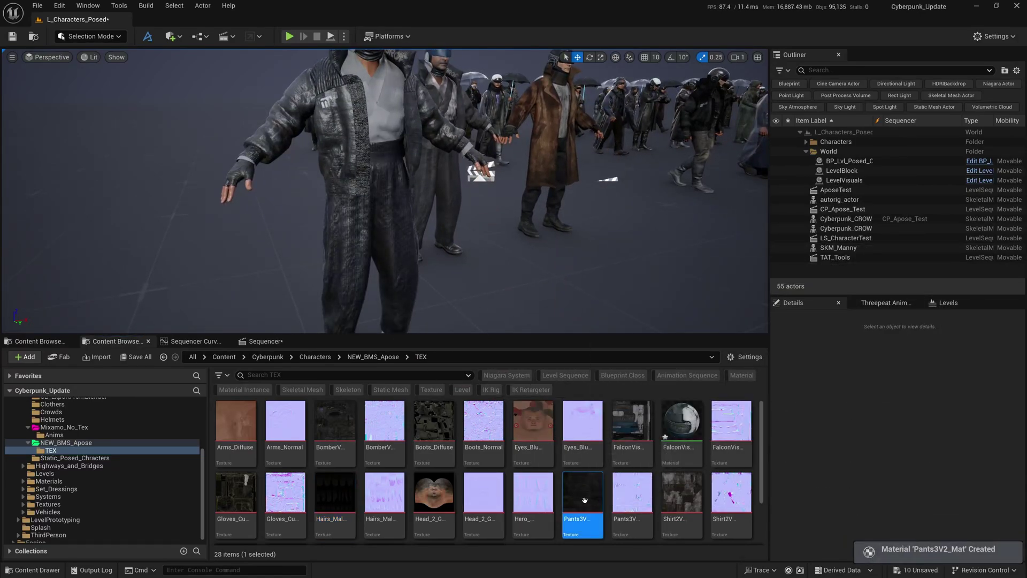
Apply the Shirt2V3 diffuse texture to the character's shirt and the Boots_Diffuse texture to the boots
scroll(682, 483, "down", 1)
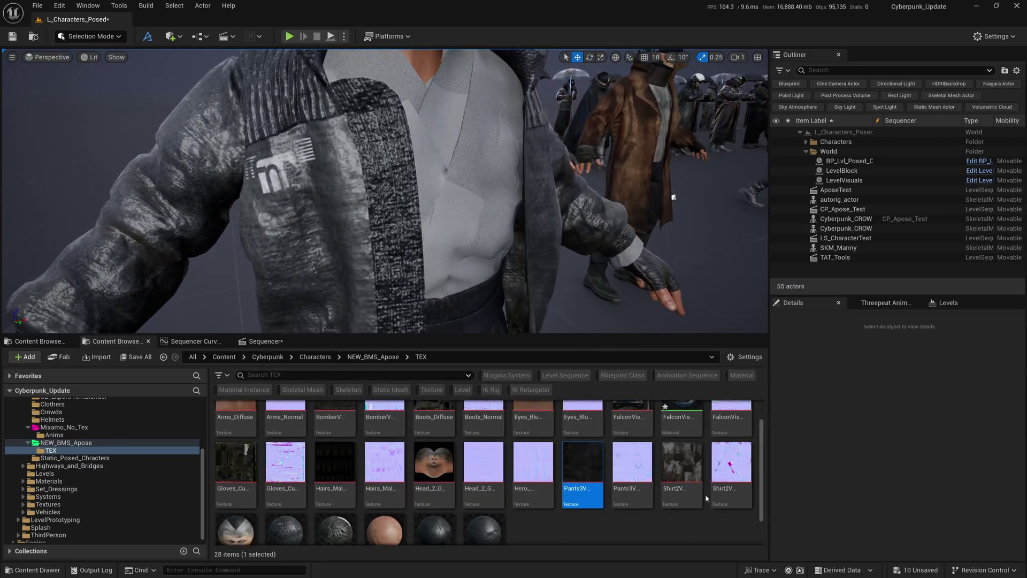
left_click_drag(699, 489, 456, 222)
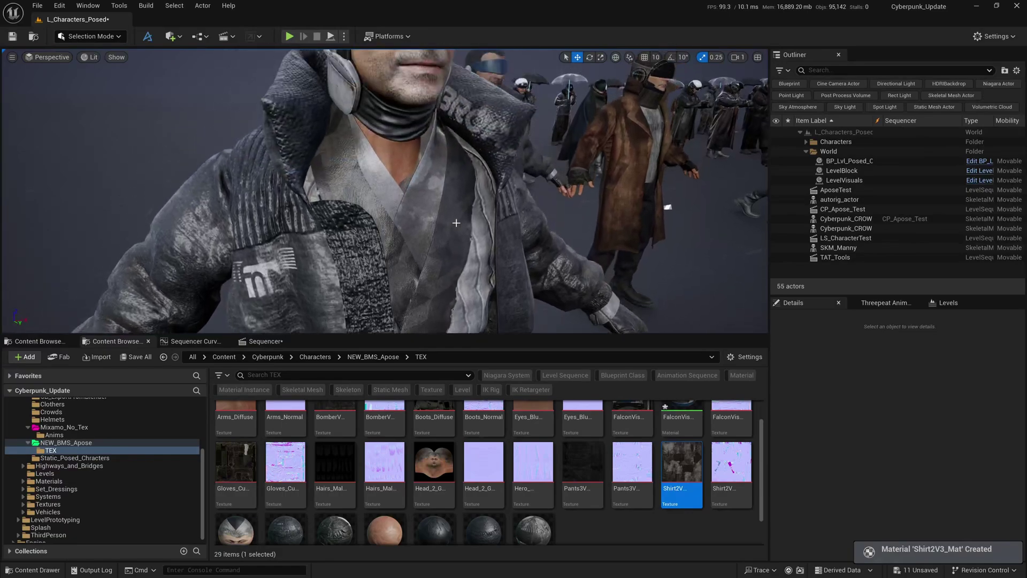
right_click_drag(456, 223, 456, 222)
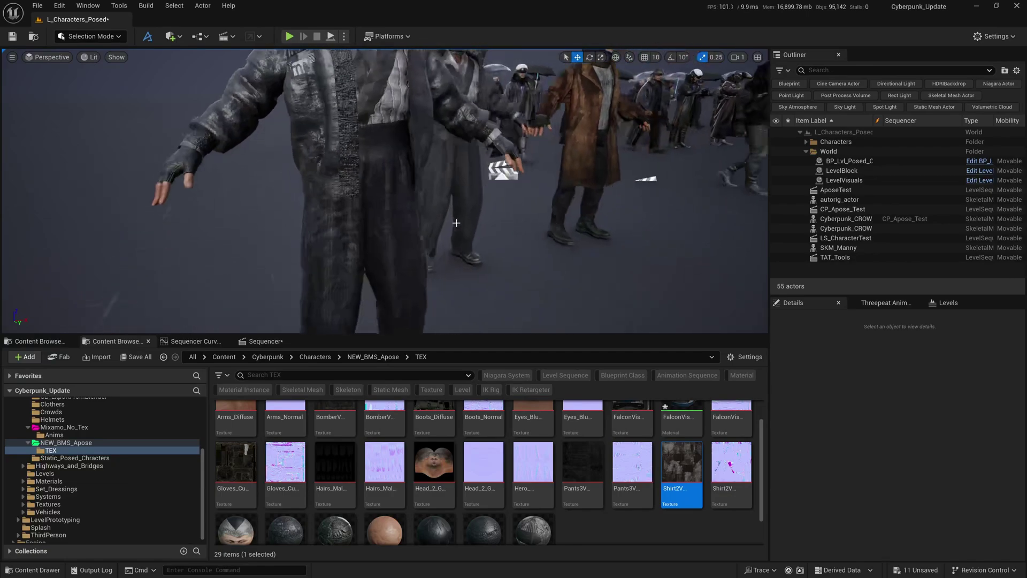
right_click_drag(456, 223, 456, 223)
scroll(480, 449, "up", 1)
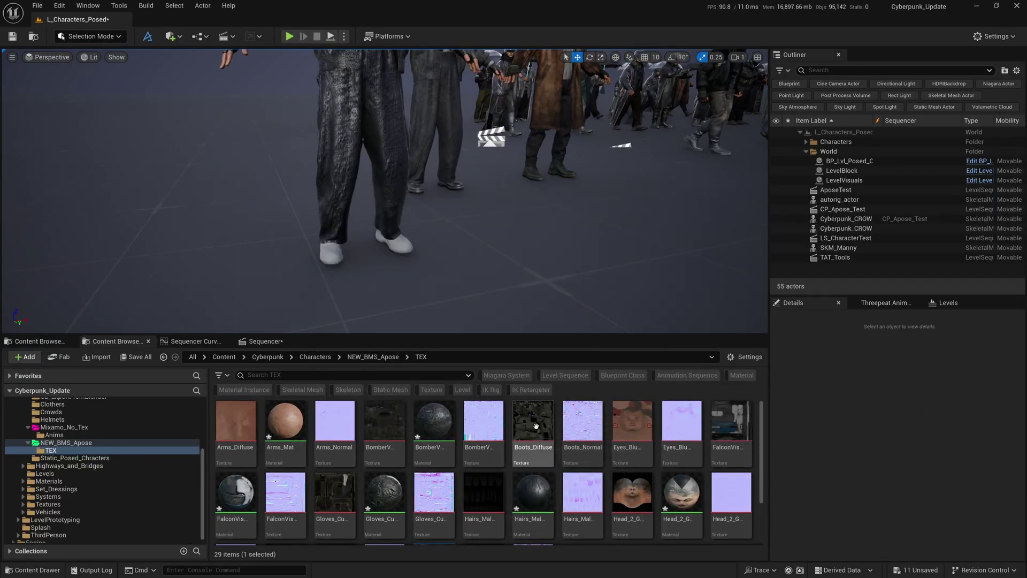
right_click_drag(551, 287, 551, 287)
middle_click_drag(551, 287, 551, 287)
middle_click_drag(395, 199, 395, 198)
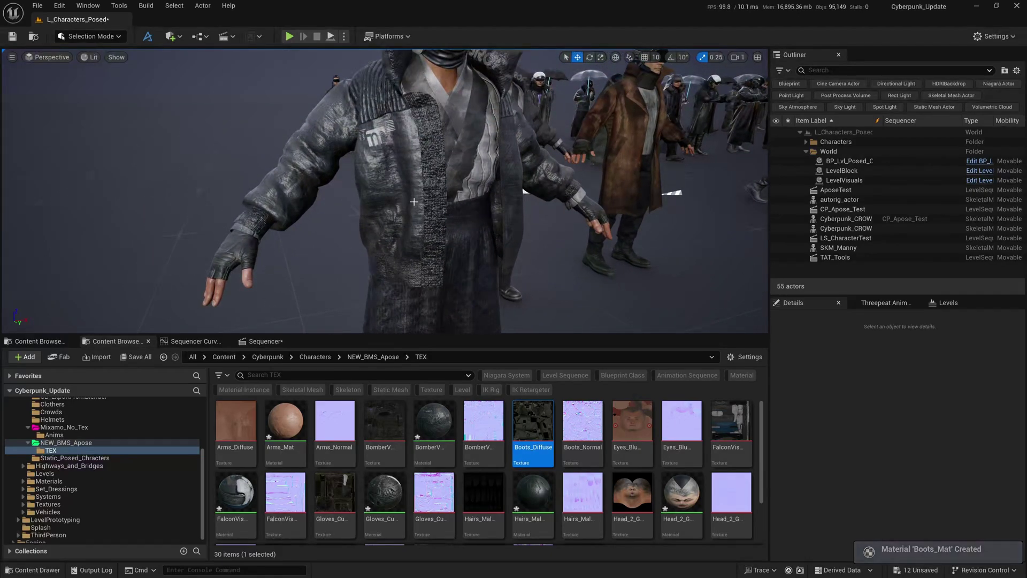
Set the Roughness of the jacket's BomberV1_Mat material to 0.8 and apply the changes
left_click(407, 183)
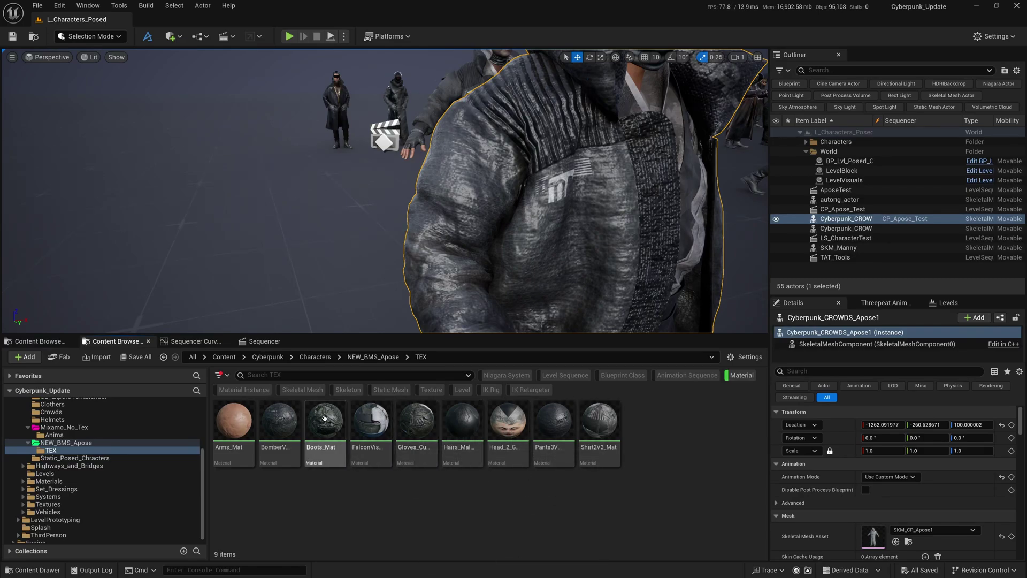
double_click(279, 420)
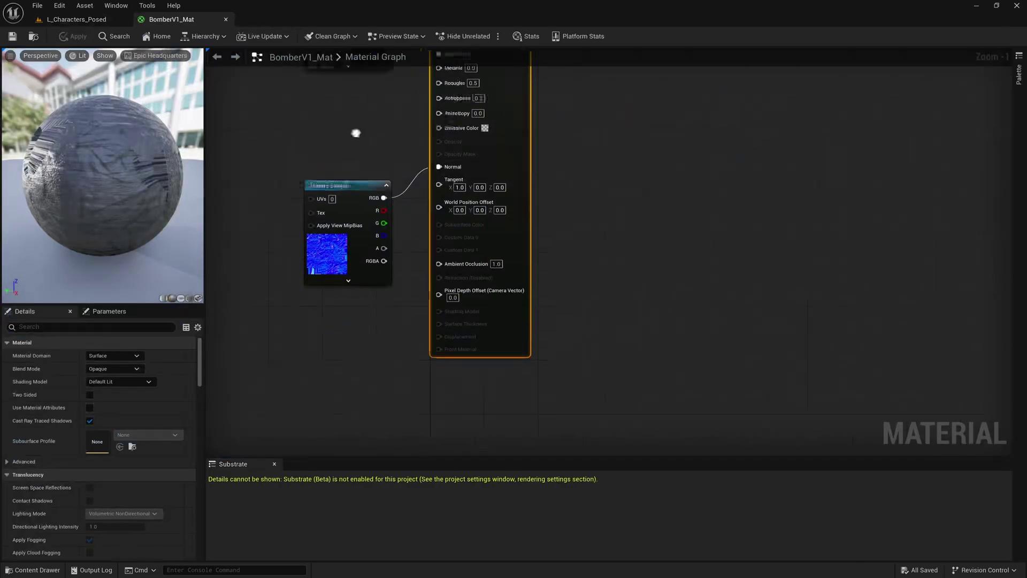
scroll(448, 321, "up", 2)
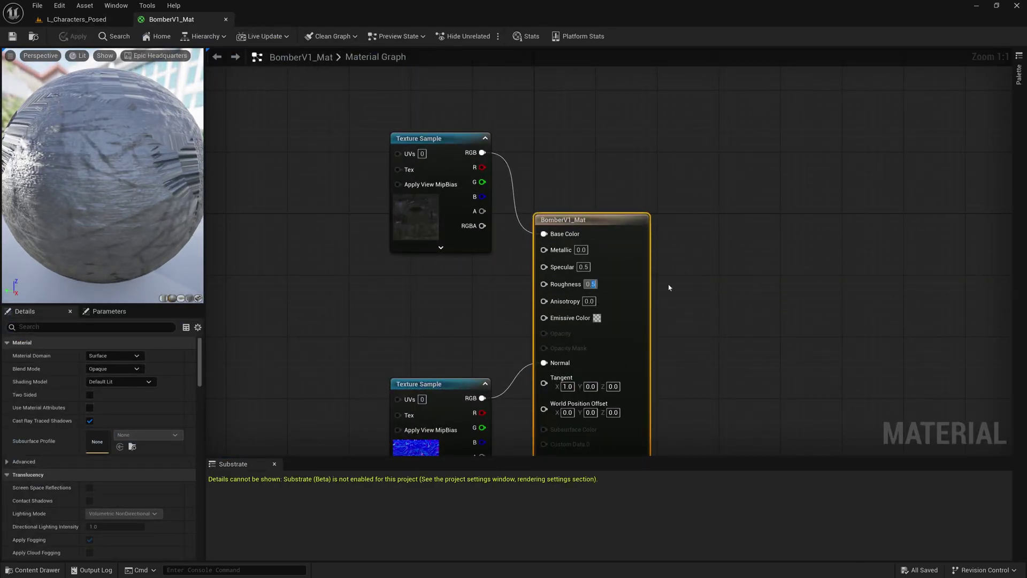
key("Return")
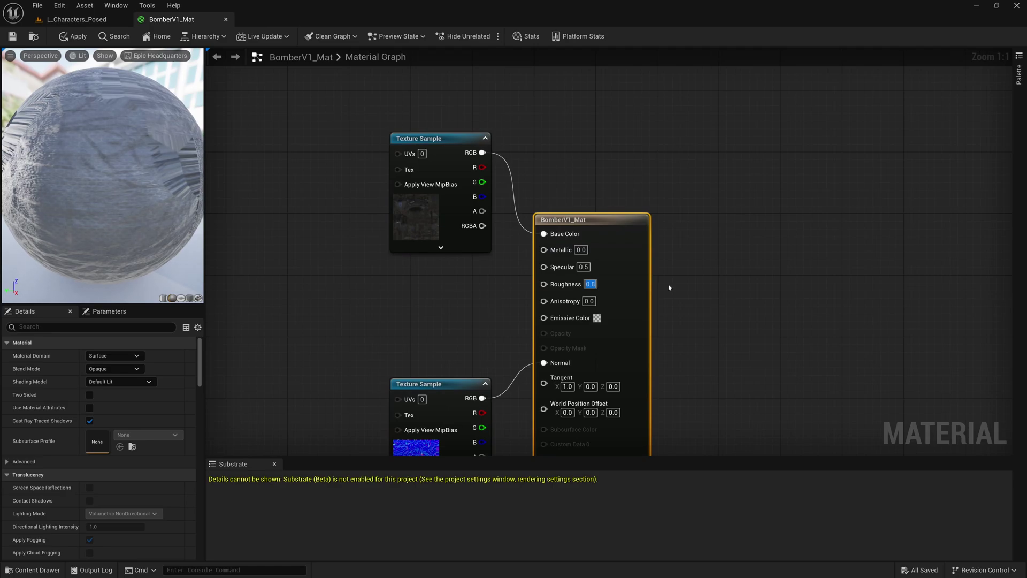
left_click_drag(226, 266, 365, 266)
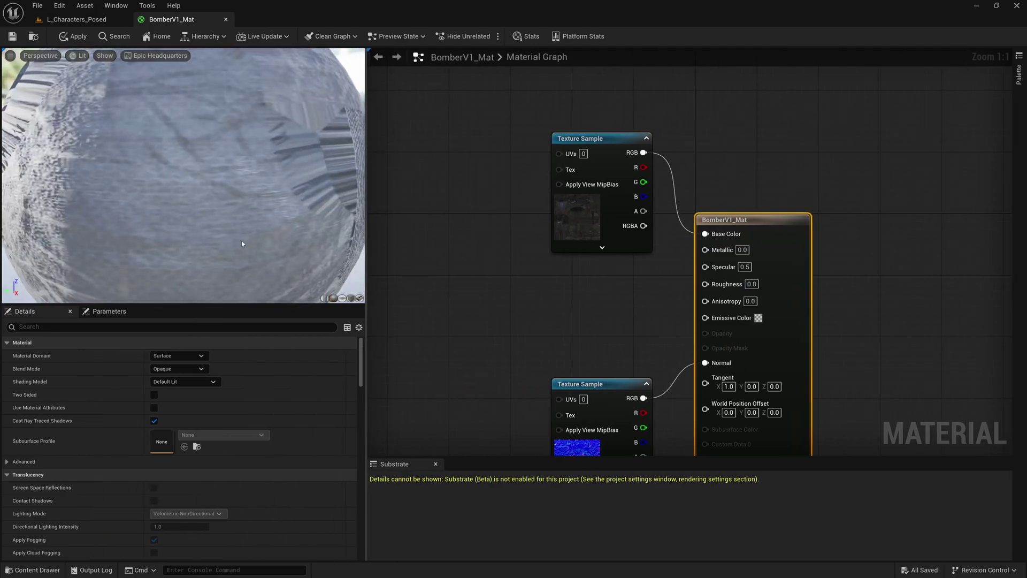
left_click(73, 36)
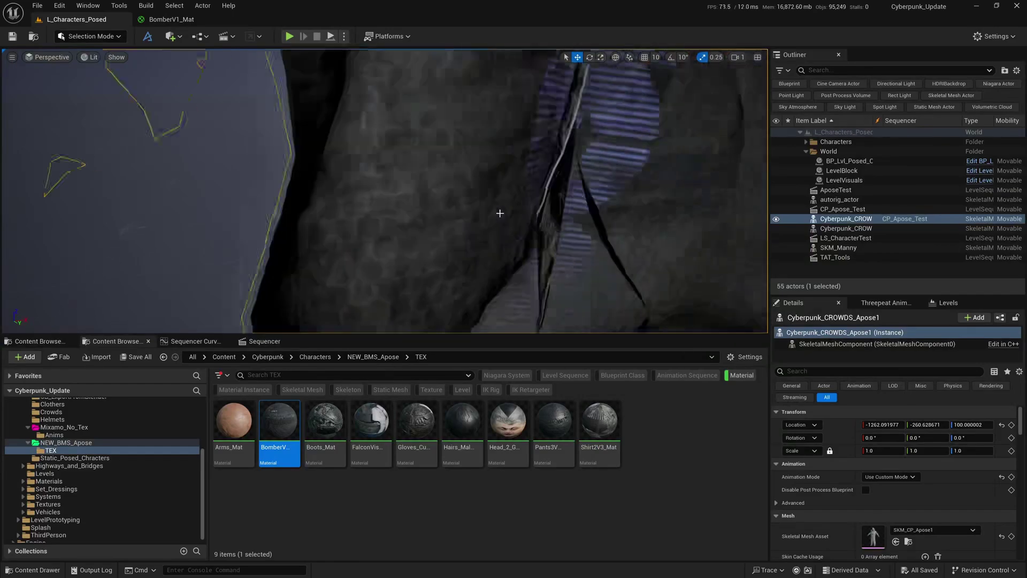
Examine the textured character in the level, both close up at the face and from a distance, with nothing selected
left_click(504, 242)
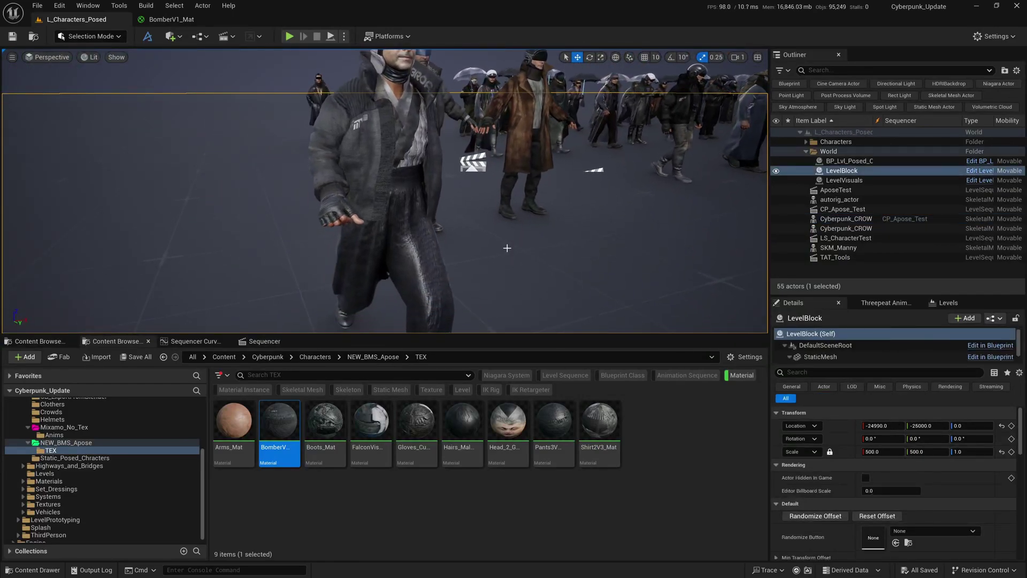
right_click_drag(507, 248, 507, 248)
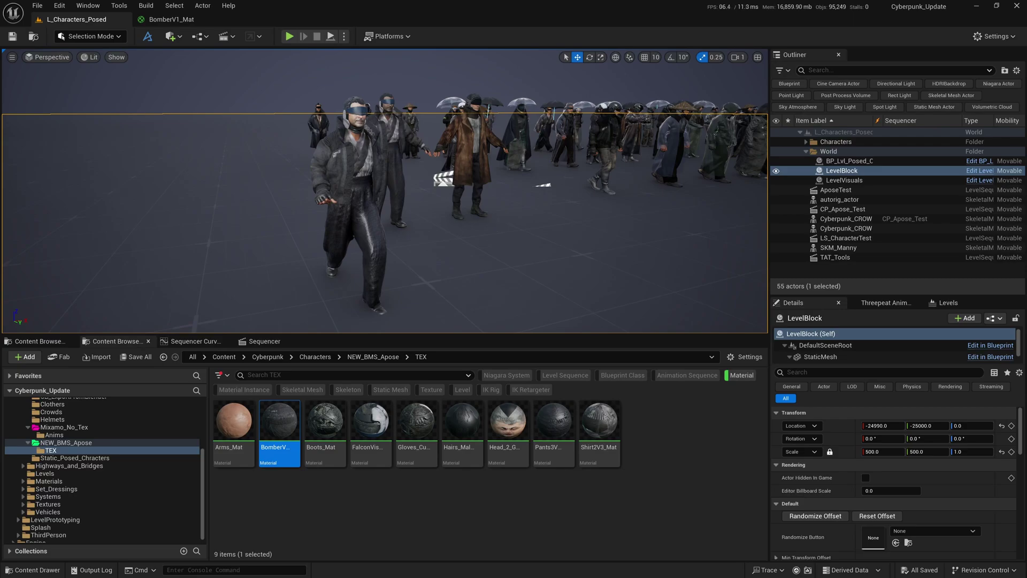
left_click(514, 87)
left_click_drag(522, 225, 521, 225)
scroll(521, 226, "up", 6)
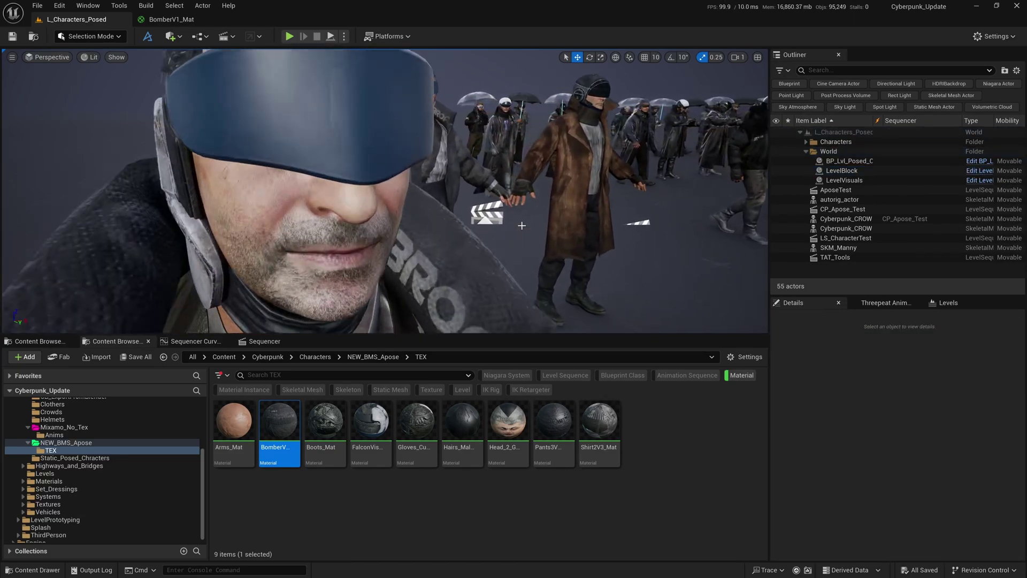
scroll(521, 225, "down", 5)
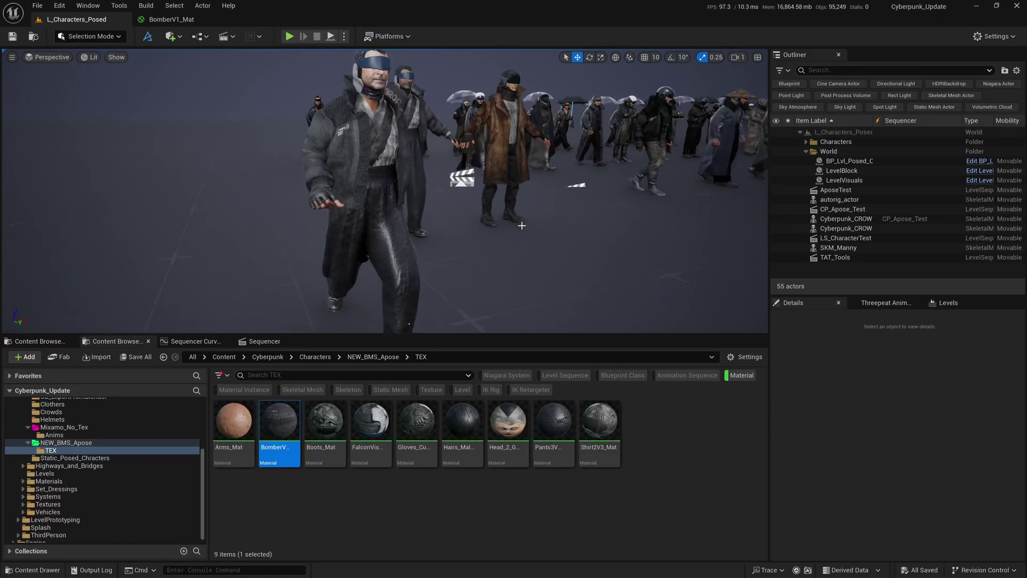
right_click_drag(526, 221, 524, 219)
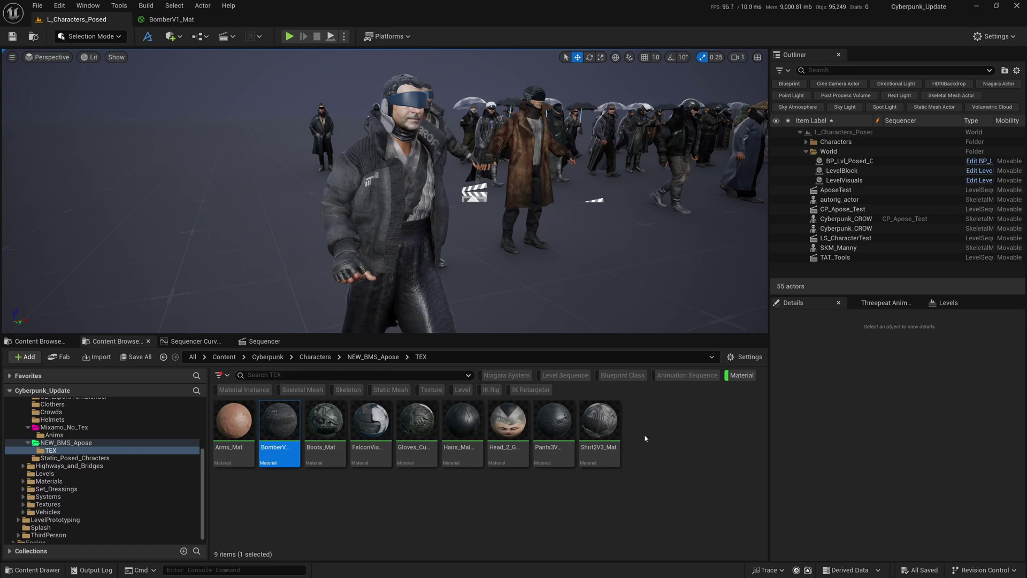